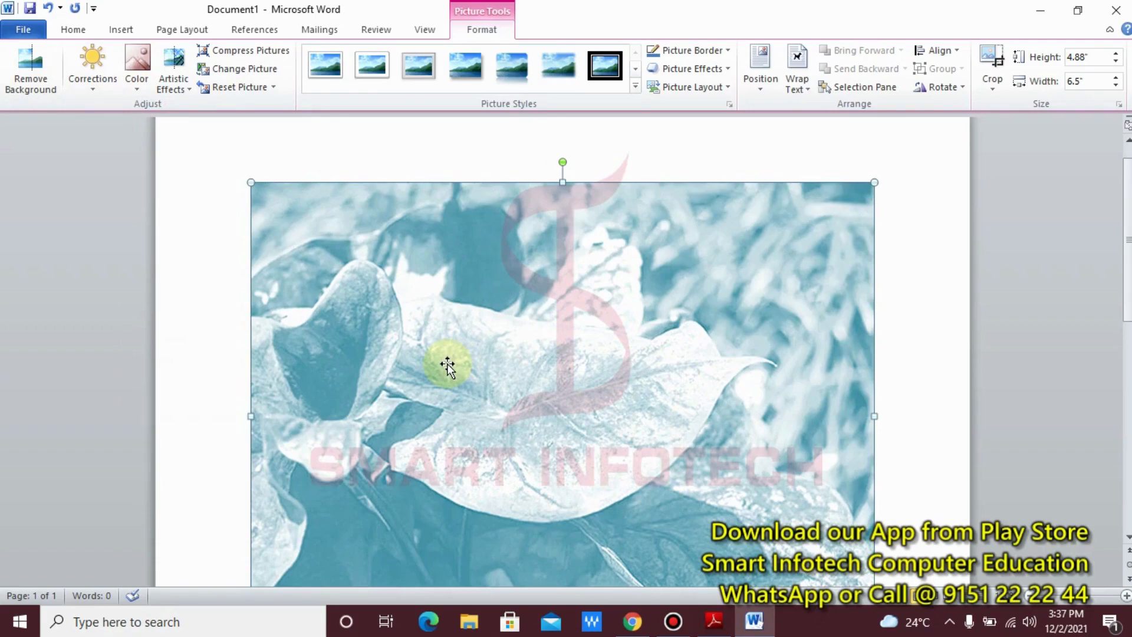
Reset the leaf picture's adjustments and apply the light metal frame picture style.
{"action": "left_click", "coordinate": [246, 90]}
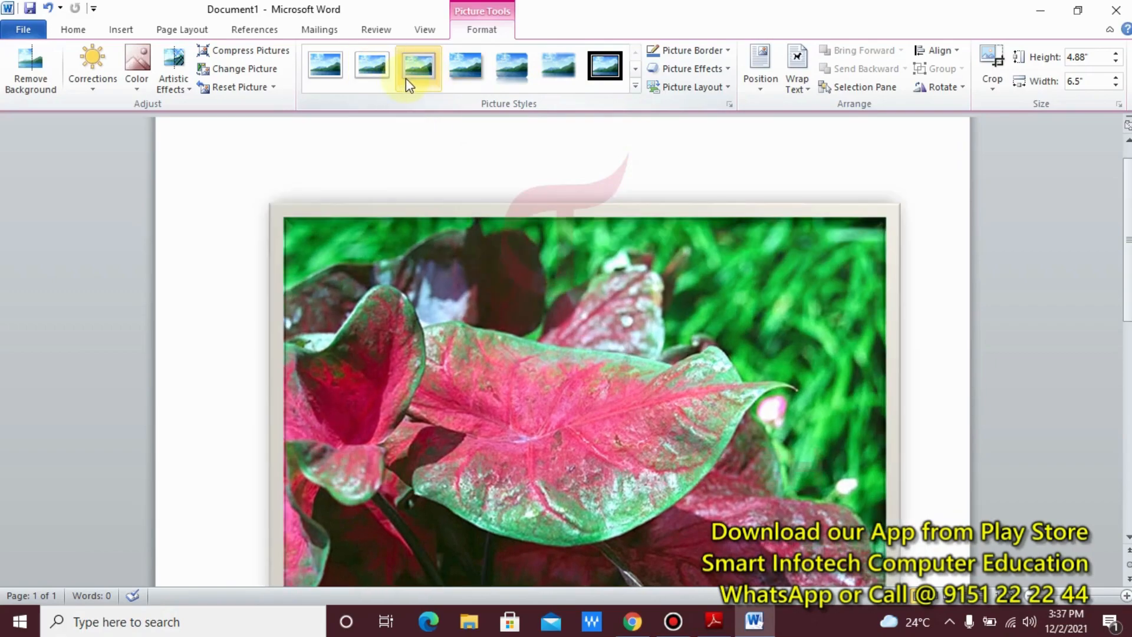
{"action": "left_click", "coordinate": [406, 79]}
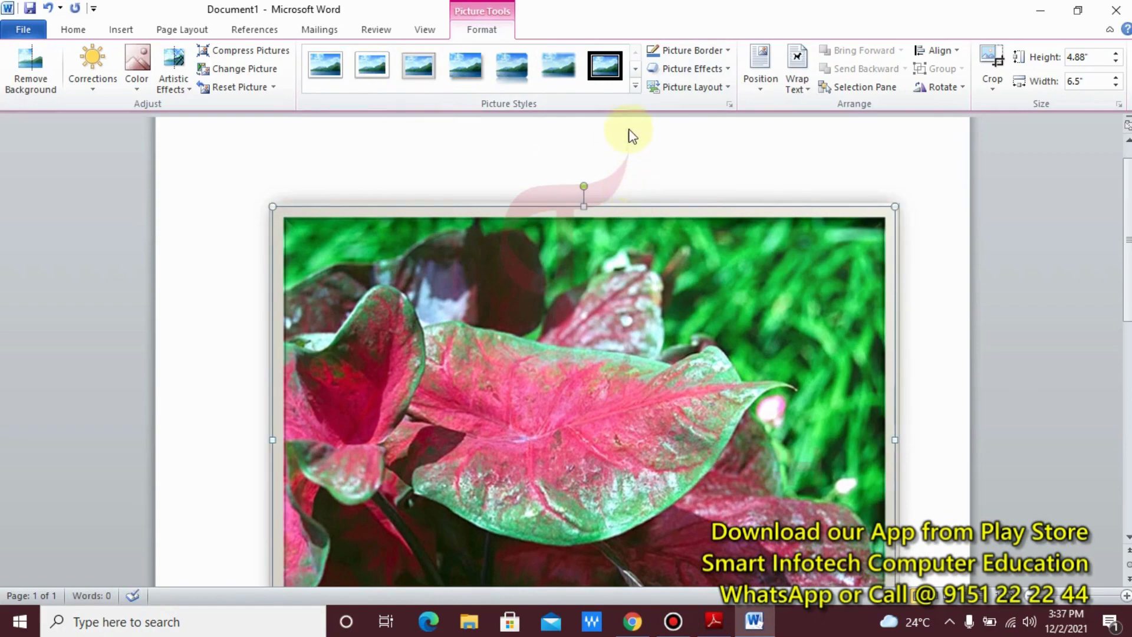
{"action": "left_click", "coordinate": [635, 70]}
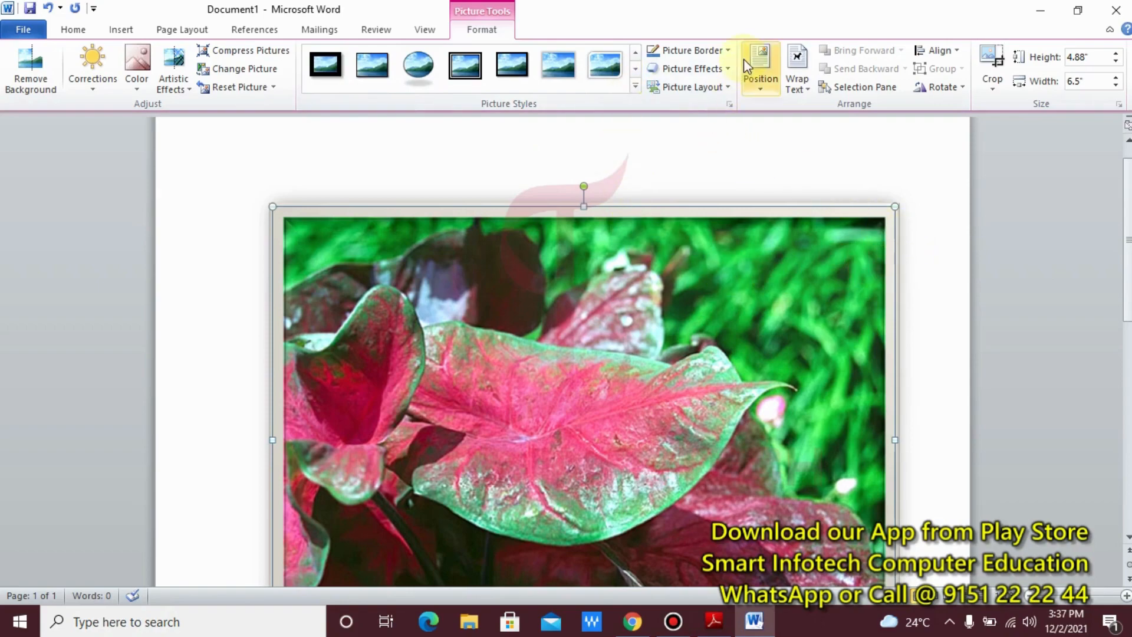
Set the leaf picture's border color to the standard yellow.
{"action": "left_click", "coordinate": [730, 51]}
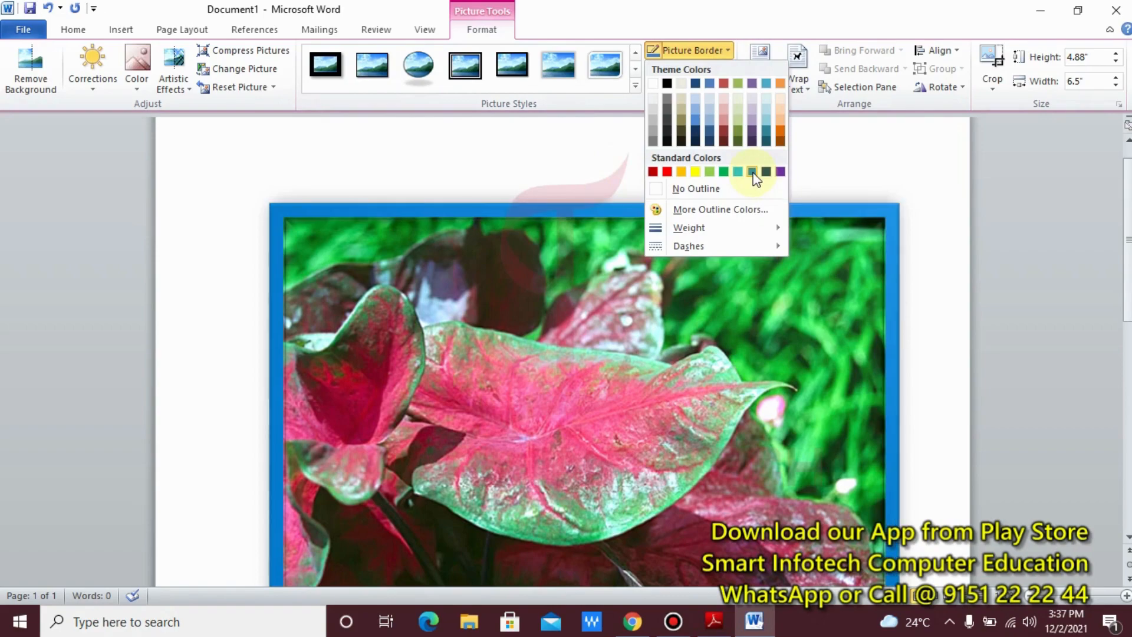
{"action": "left_click", "coordinate": [696, 174]}
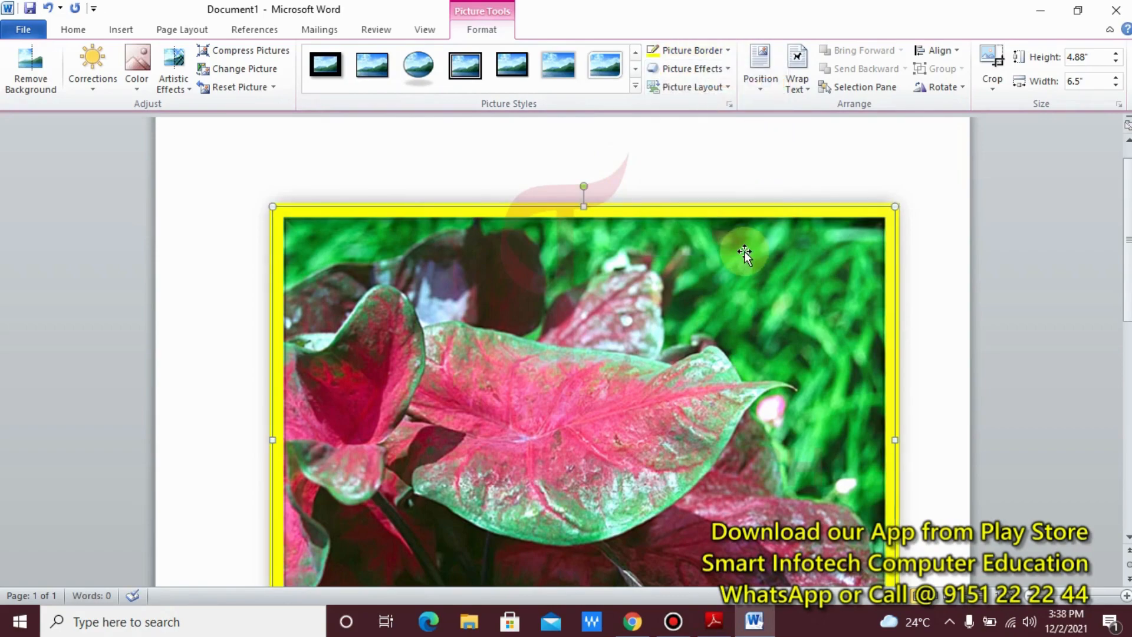
Try the Preset 4 picture effect on the leaf picture and undo it.
{"action": "left_click", "coordinate": [724, 71]}
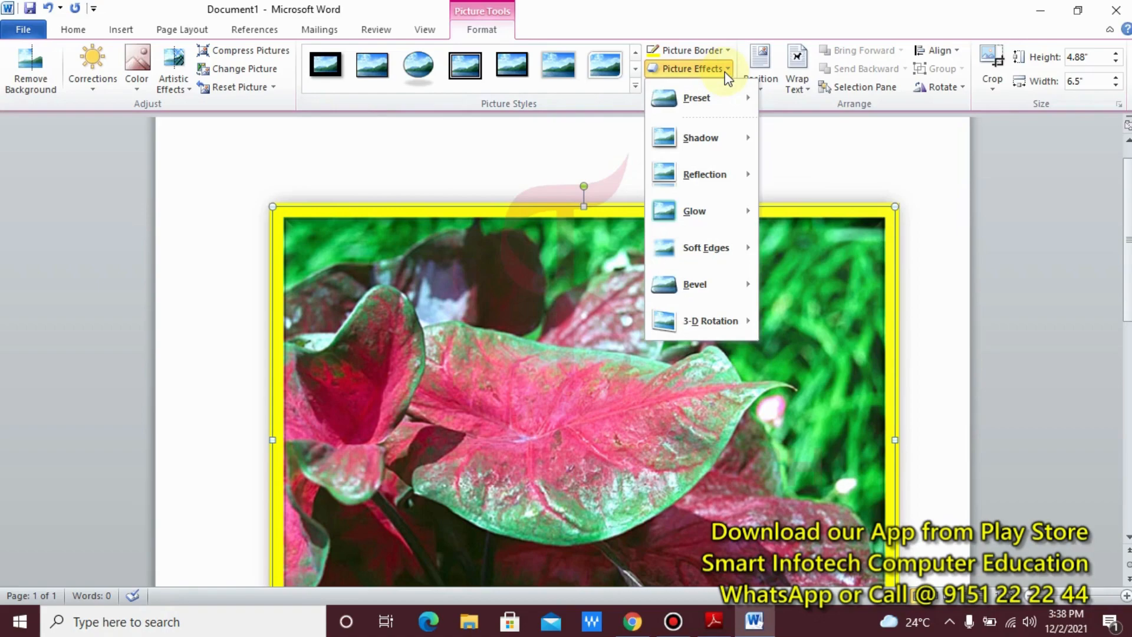
{"action": "mouse_move", "coordinate": [729, 97]}
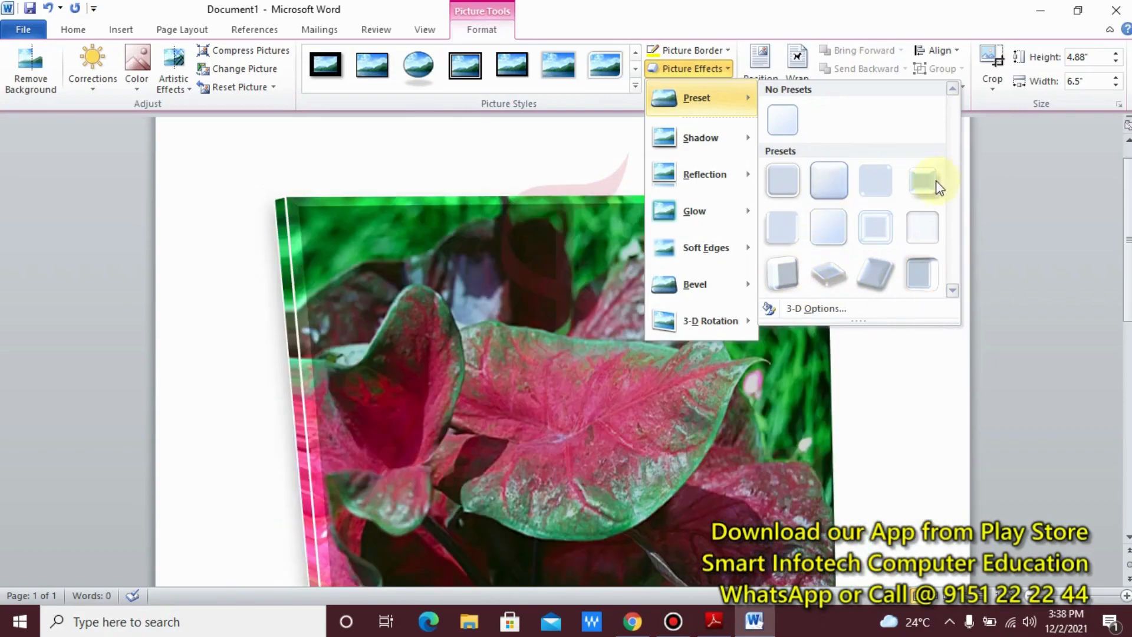
{"action": "left_click", "coordinate": [932, 182]}
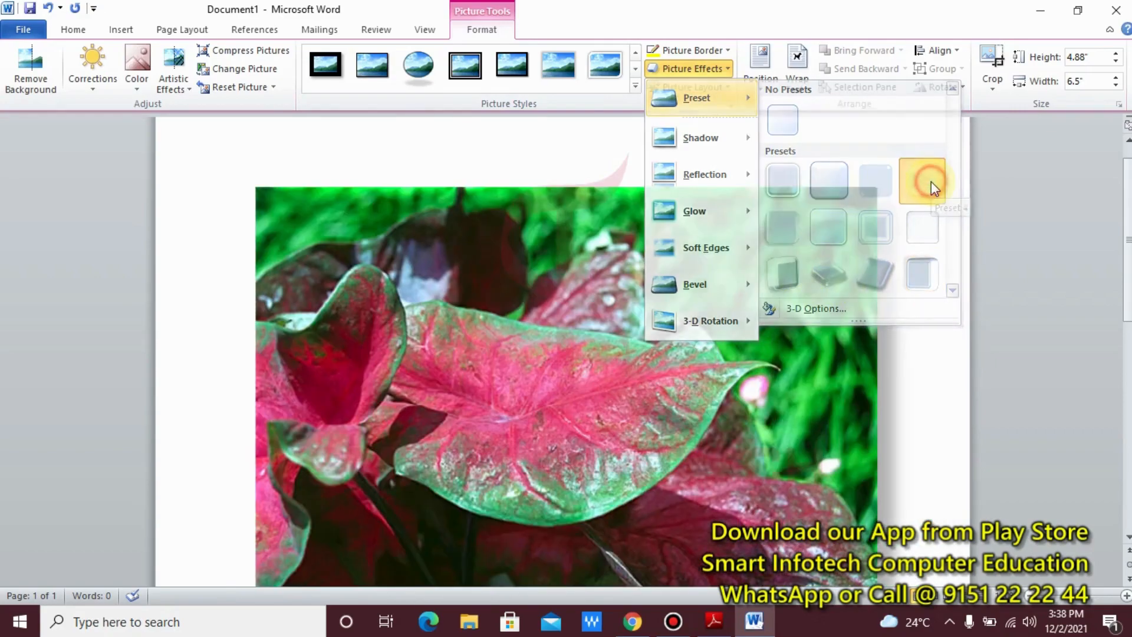
{"action": "scroll", "coordinate": [924, 403], "scroll_direction": "down", "scroll_amount": 3}
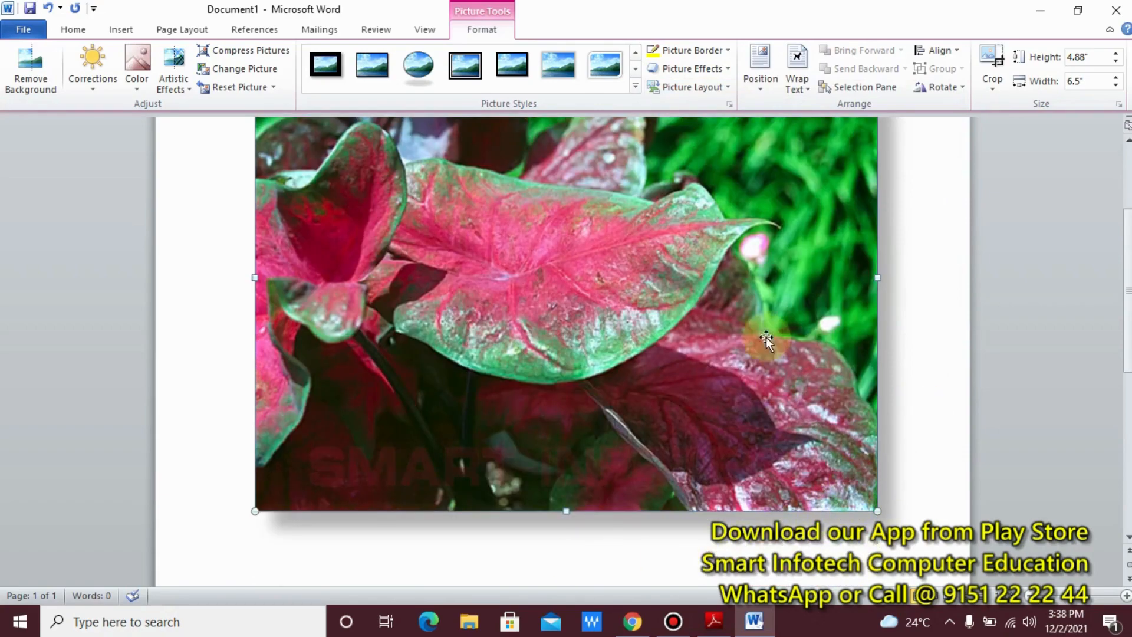
{"action": "key", "text": "ctrl+z"}
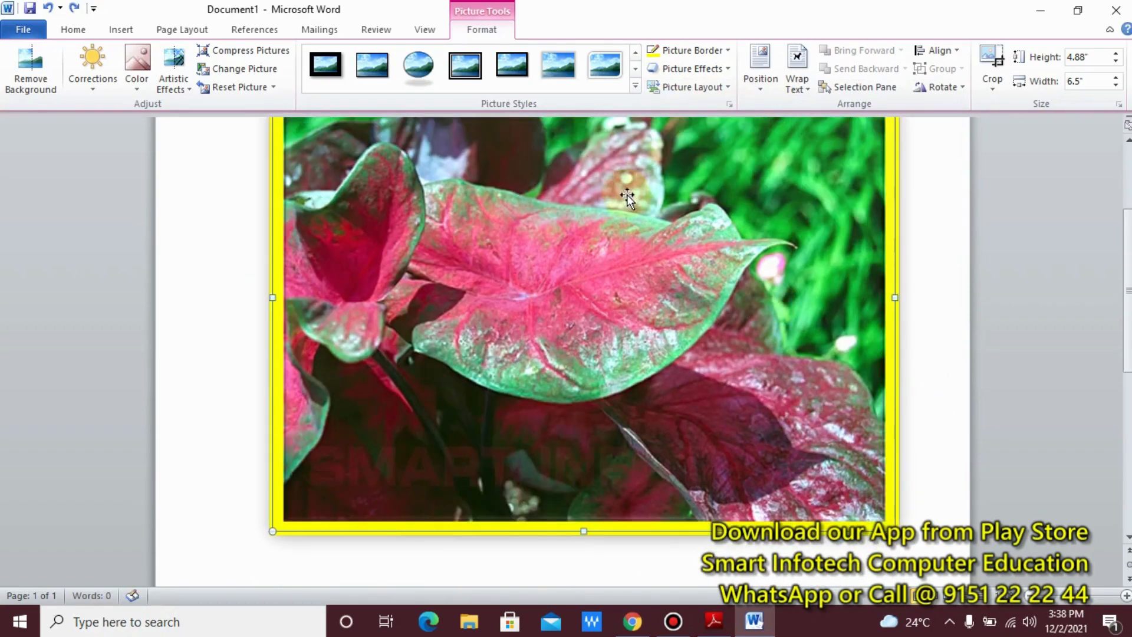
{"action": "scroll", "coordinate": [626, 193], "scroll_direction": "up", "scroll_amount": 3}
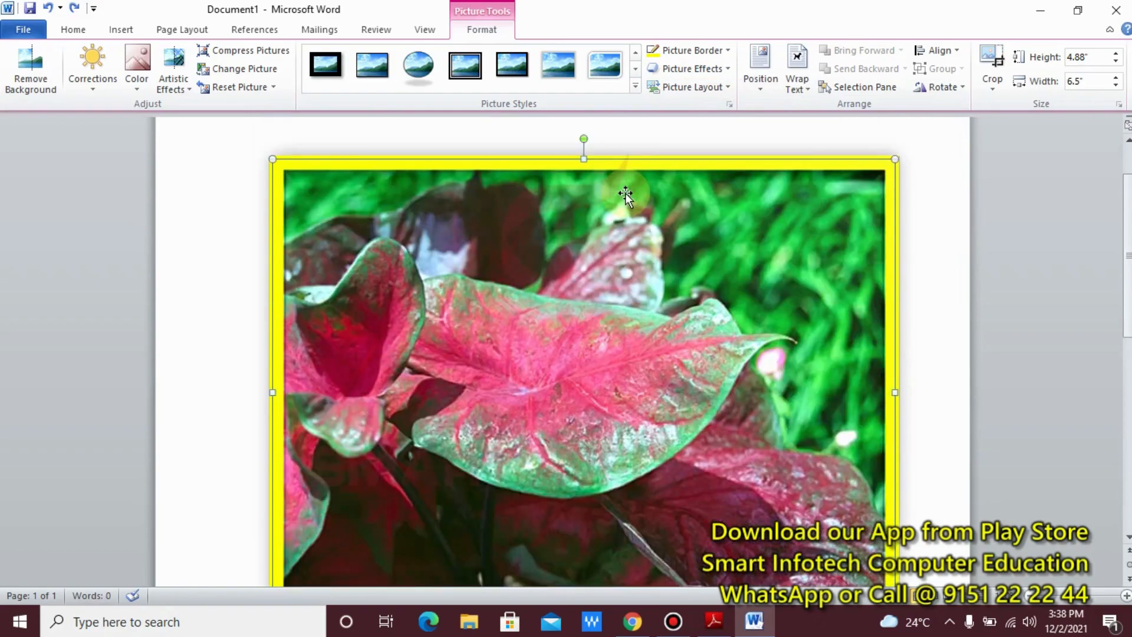
Convert the leaf picture to the Captioned Pictures layout and caption it "MS WORD".
{"action": "left_click", "coordinate": [729, 90]}
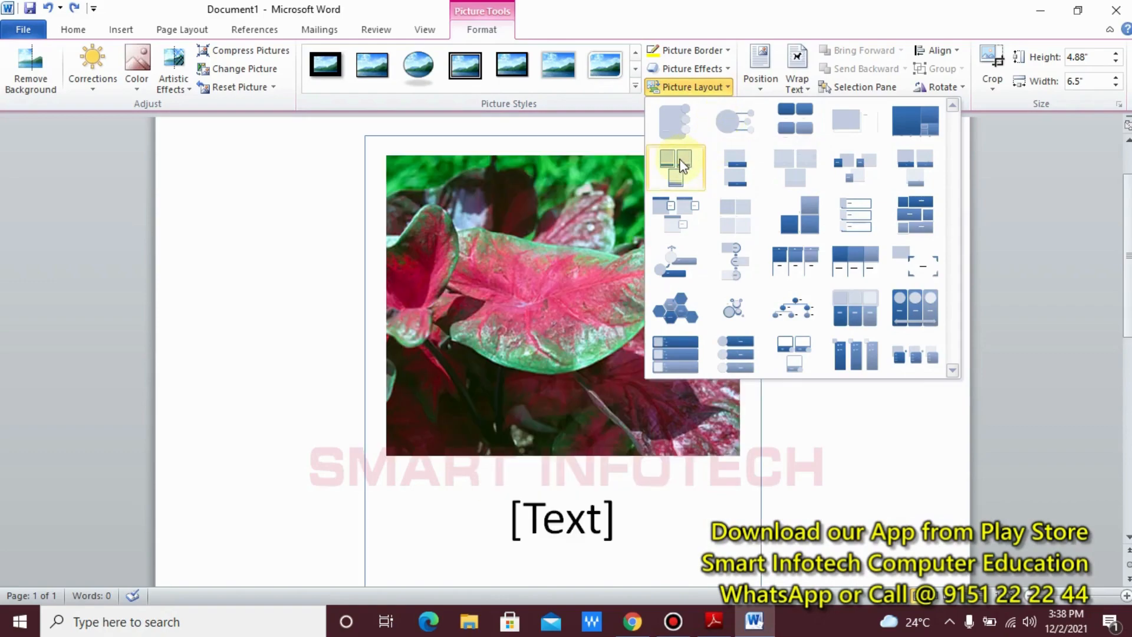
{"action": "left_click", "coordinate": [682, 166]}
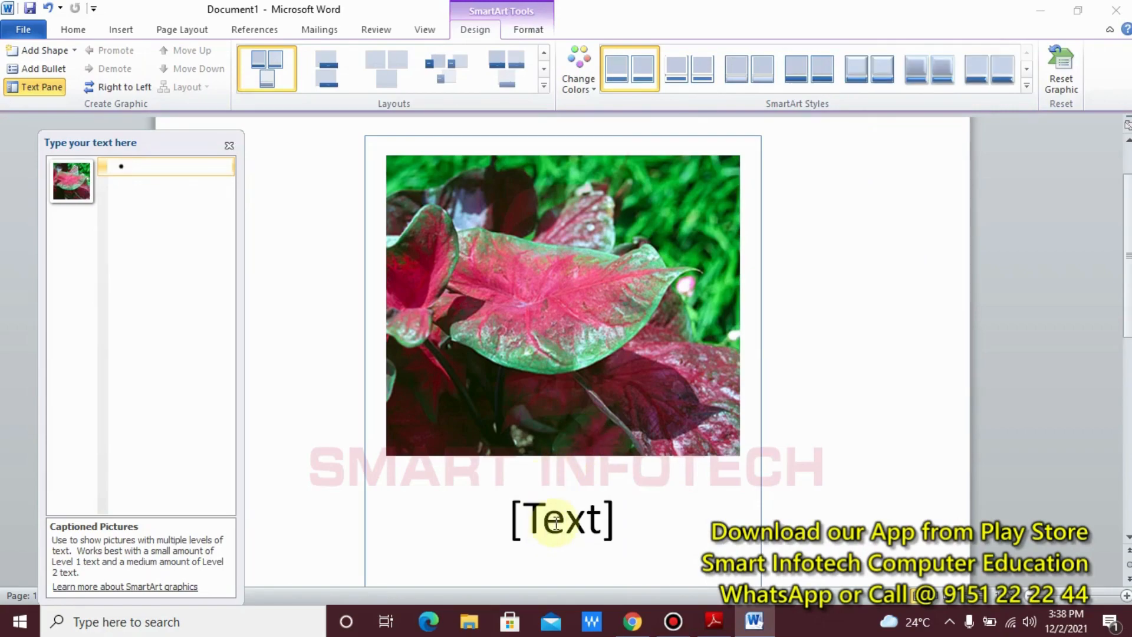
{"action": "type", "text": "MS "}
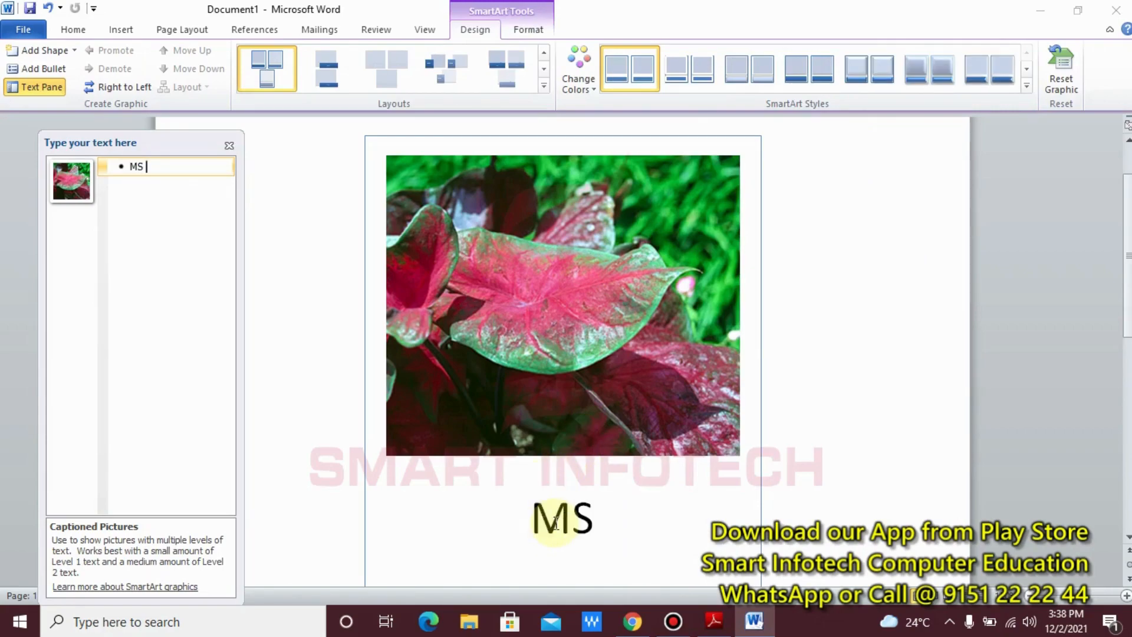
{"action": "type", "text": "WORD"}
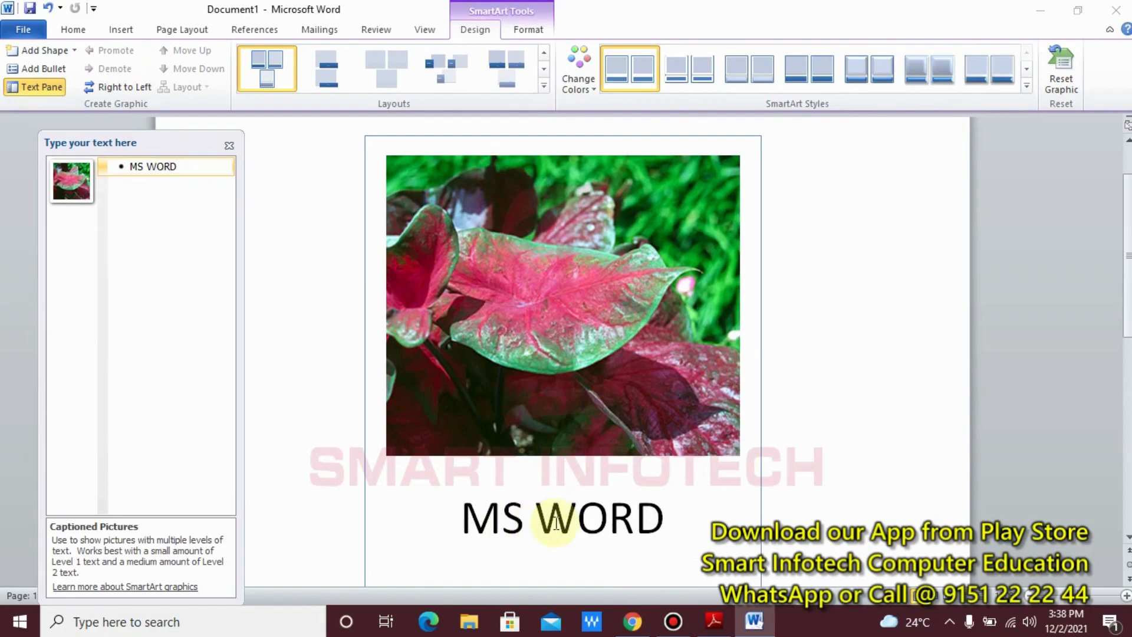
Add a second picture entry to the SmartArt with the caption "MS EXCEL".
{"action": "key", "text": "Return"}
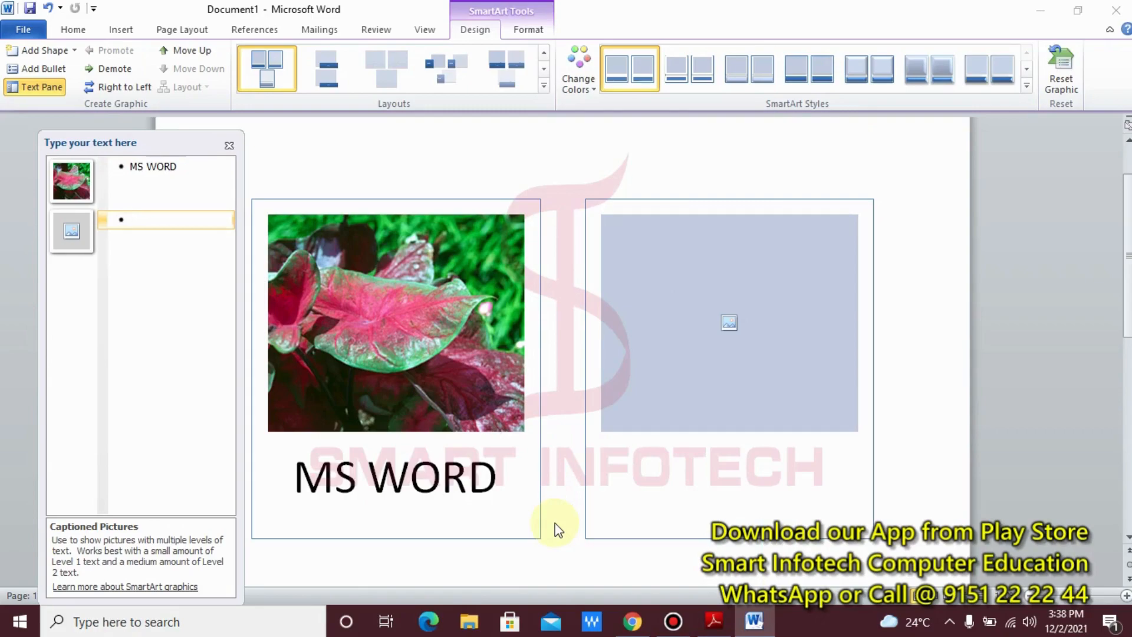
{"action": "type", "text": "M"}
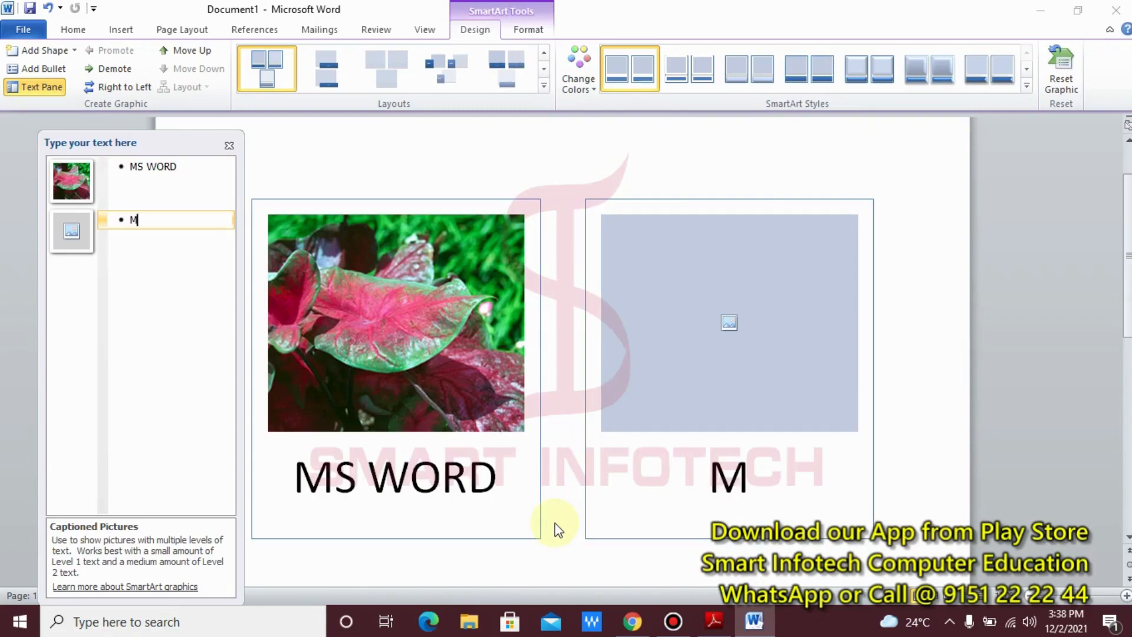
{"action": "type", "text": "S EXCEL"}
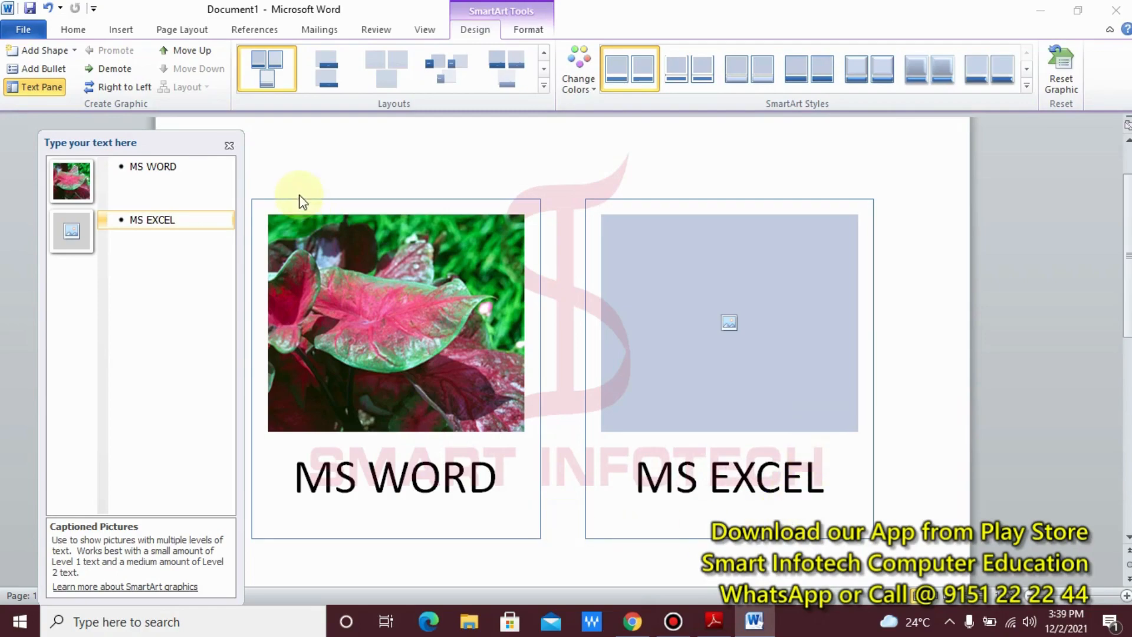
Insert the 254_6A picture from the Desktop into the MS EXCEL placeholder and close the text pane.
{"action": "left_click", "coordinate": [352, 175]}
{"action": "left_click", "coordinate": [731, 323]}
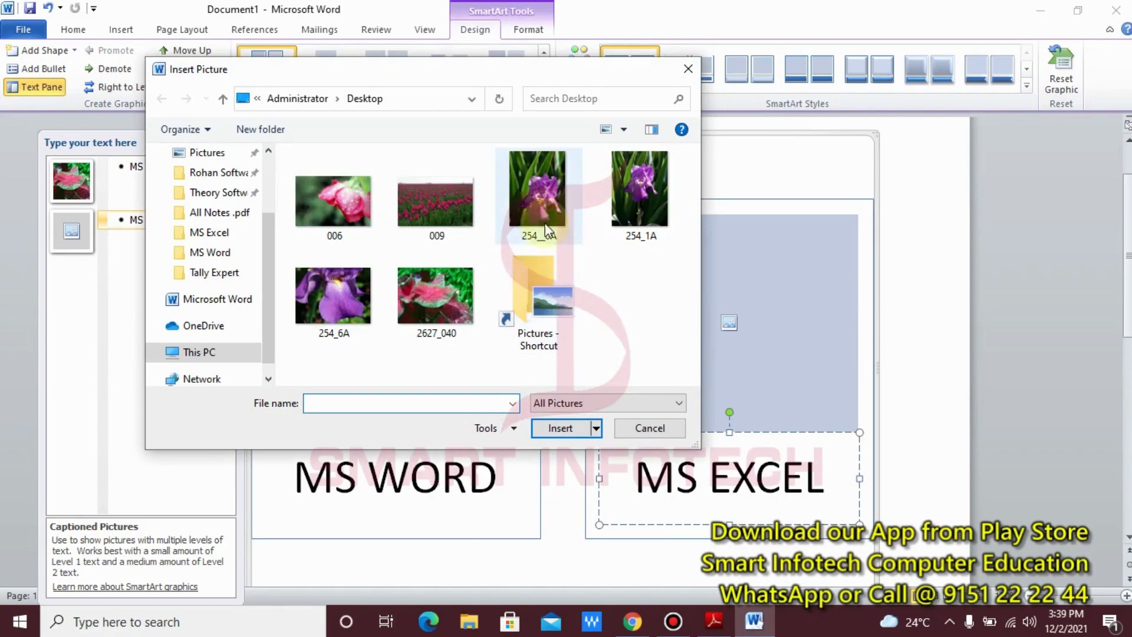
{"action": "left_click", "coordinate": [345, 284]}
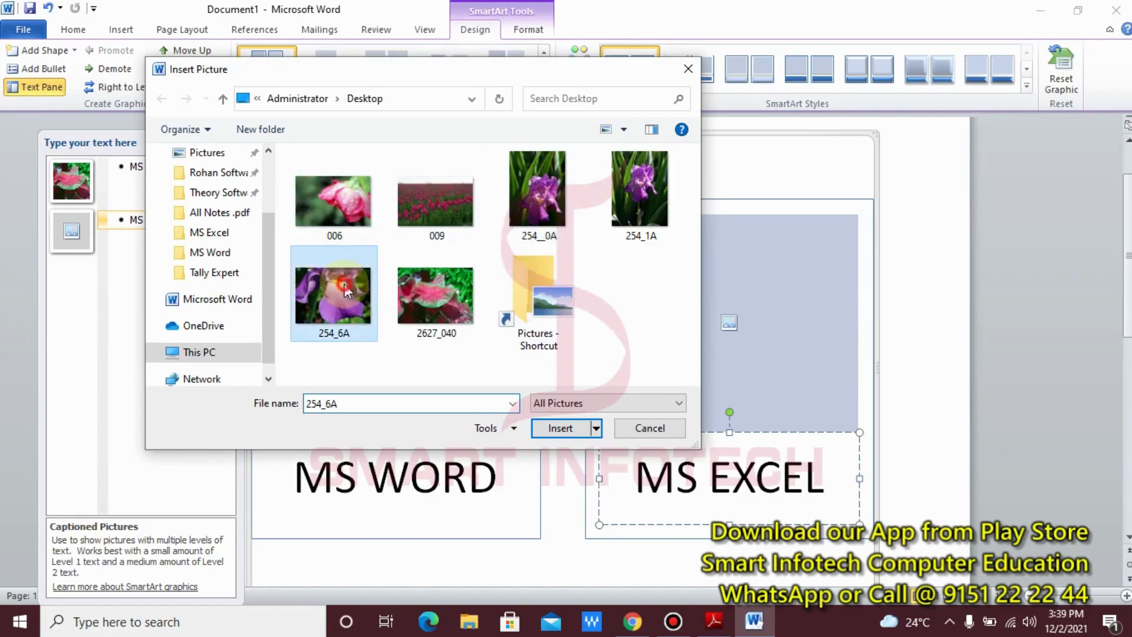
{"action": "left_click", "coordinate": [565, 427]}
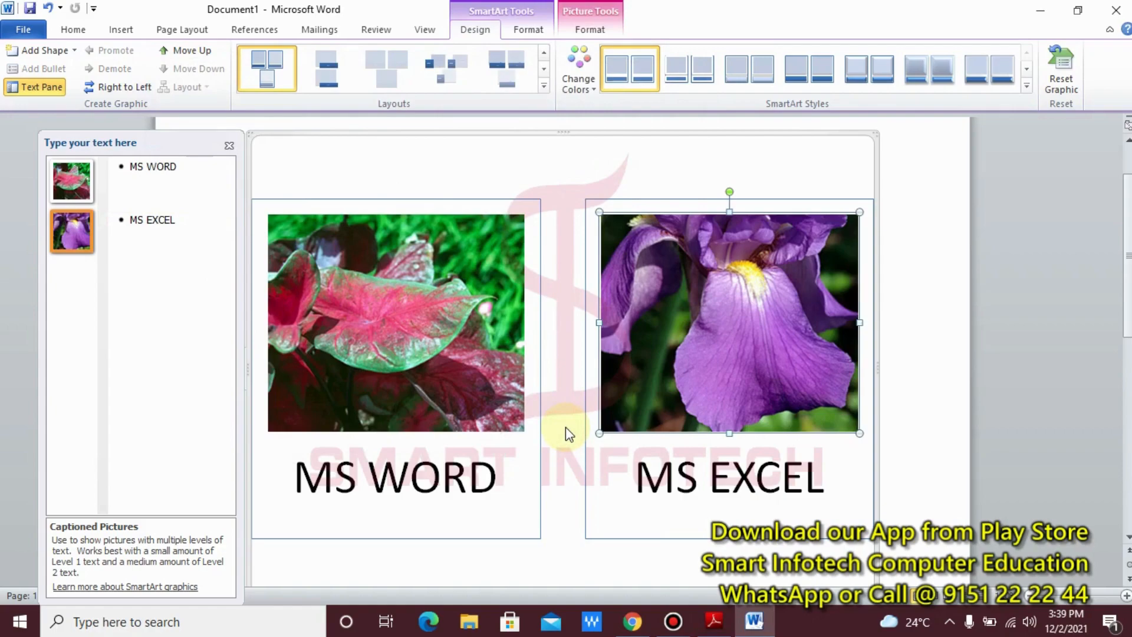
{"action": "left_click", "coordinate": [229, 147]}
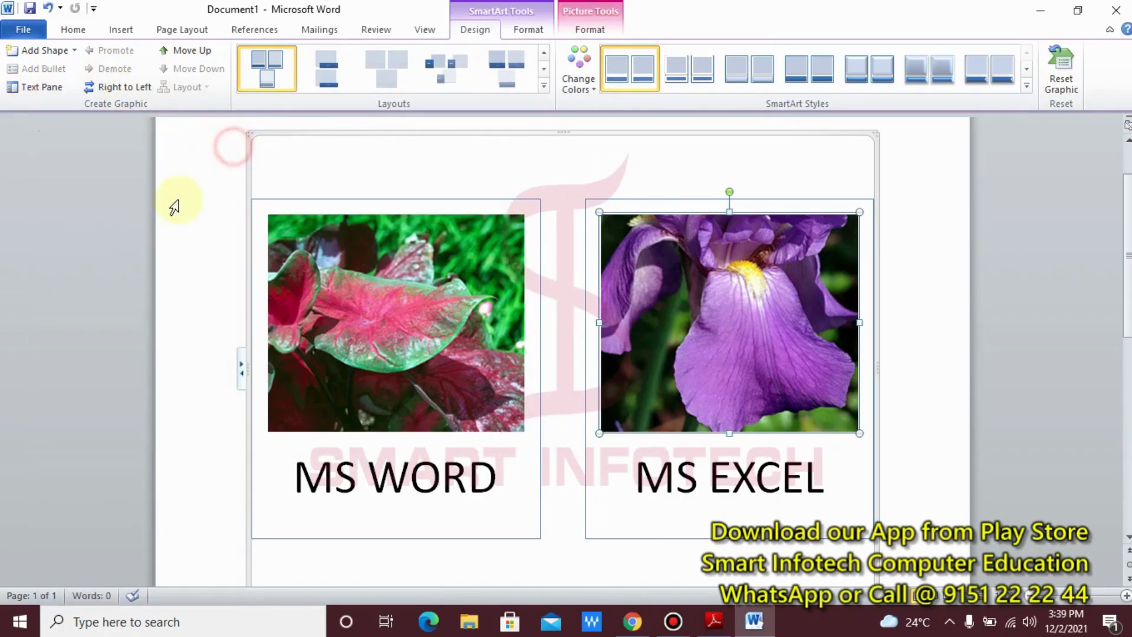
{"action": "scroll", "coordinate": [1038, 334], "scroll_direction": "up", "scroll_amount": 1}
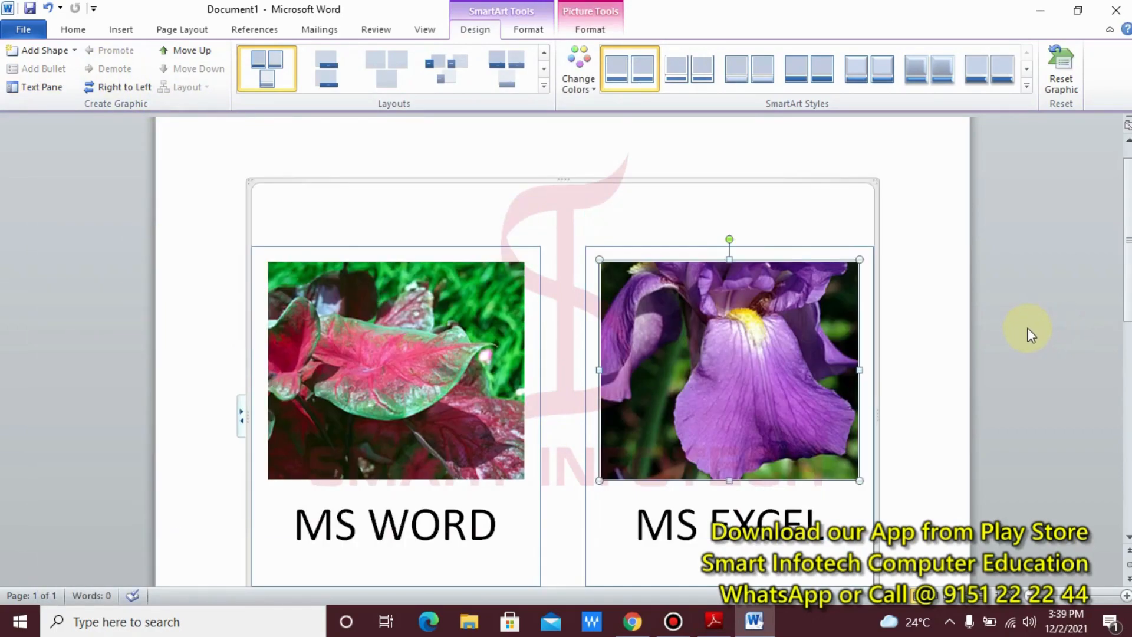
Recolor the SmartArt graphic with the third Accent 2 variation and apply the Brick Scene style.
{"action": "left_click", "coordinate": [594, 89]}
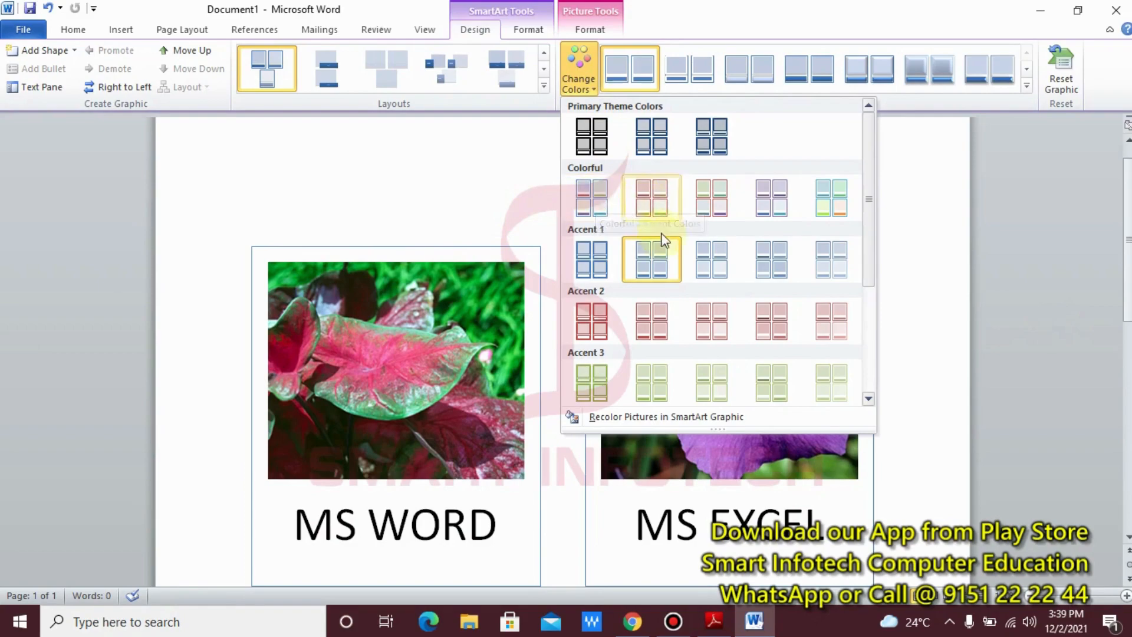
{"action": "left_click", "coordinate": [713, 321]}
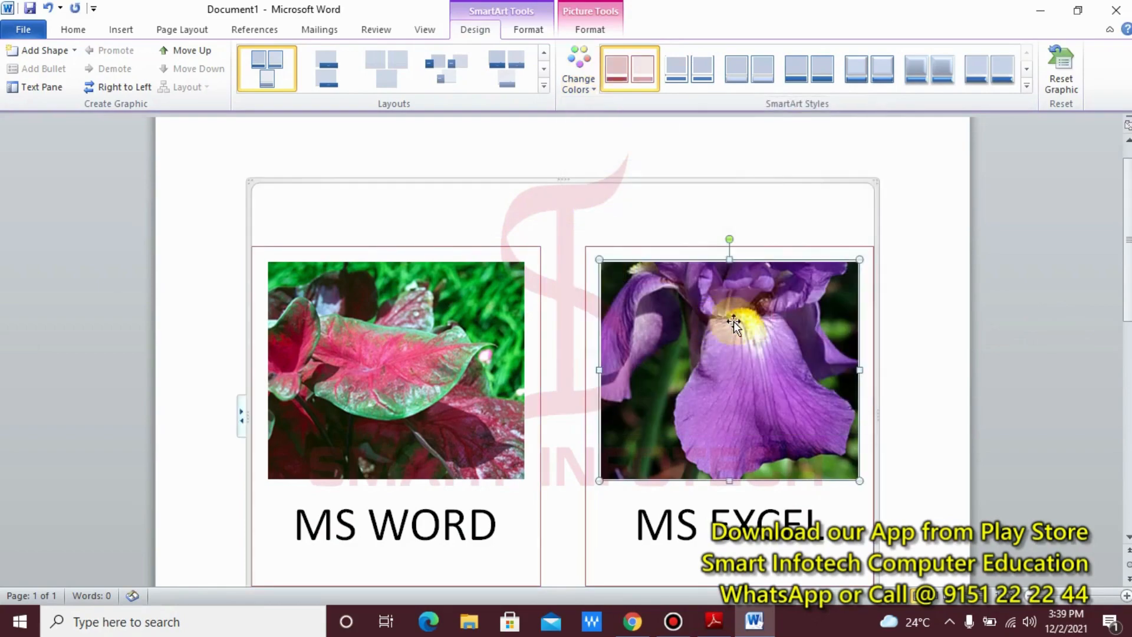
{"action": "left_click", "coordinate": [1012, 82]}
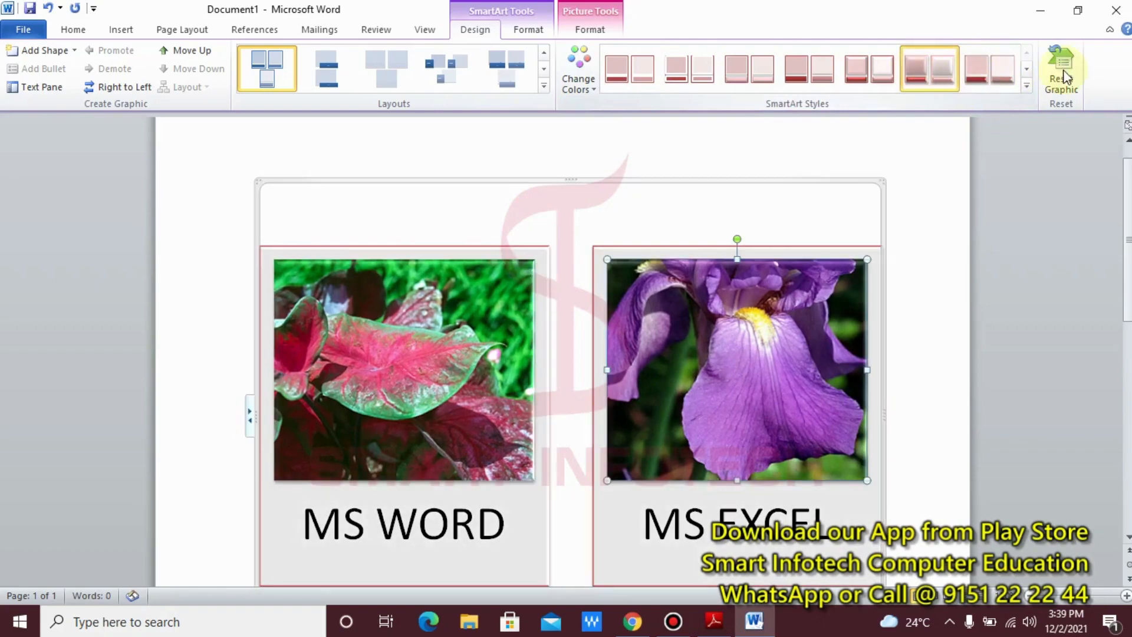
{"action": "left_click", "coordinate": [1026, 69]}
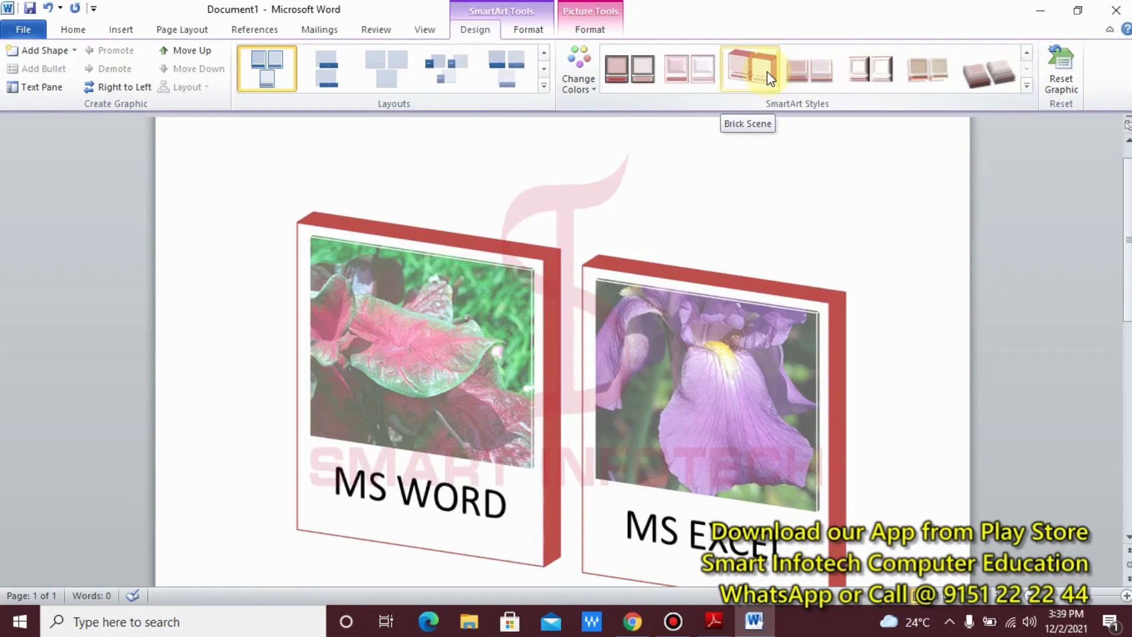
{"action": "left_click", "coordinate": [769, 77]}
Examine the SmartArt design, shape formatting and picture formatting options available for the MS EXCEL flower picture.
{"action": "left_click", "coordinate": [771, 362]}
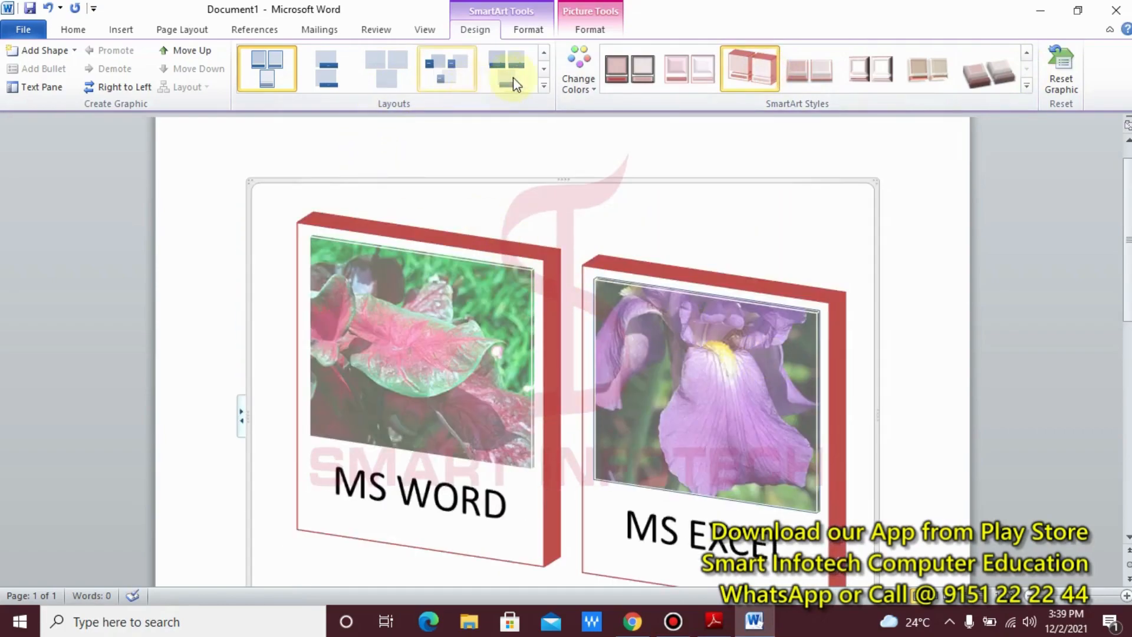
{"action": "left_click", "coordinate": [524, 30]}
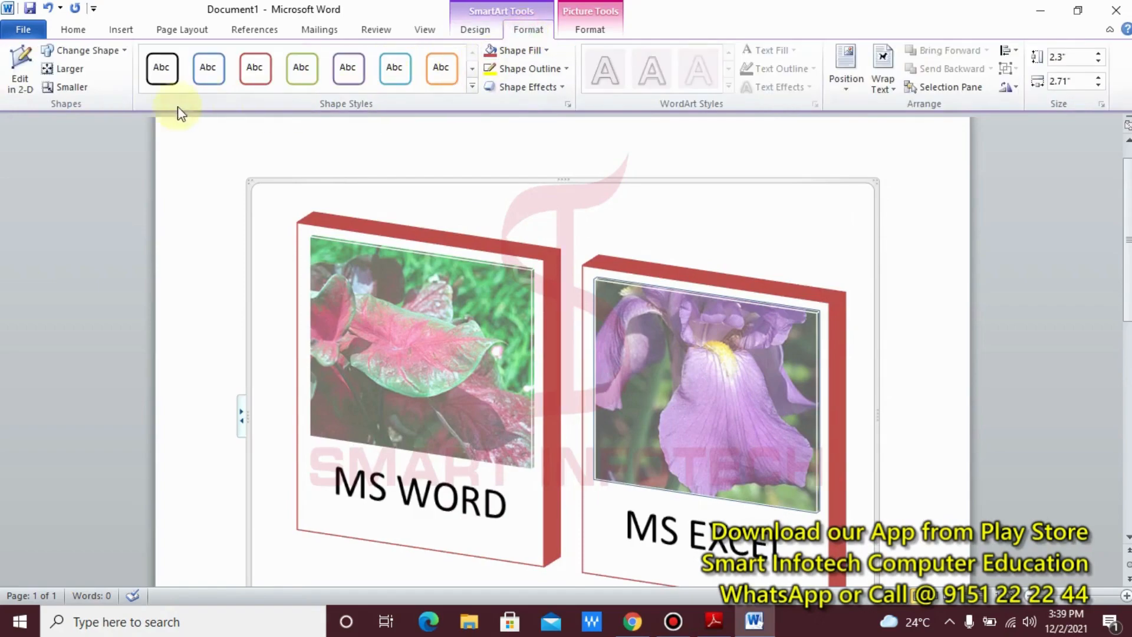
{"action": "left_click", "coordinate": [589, 29]}
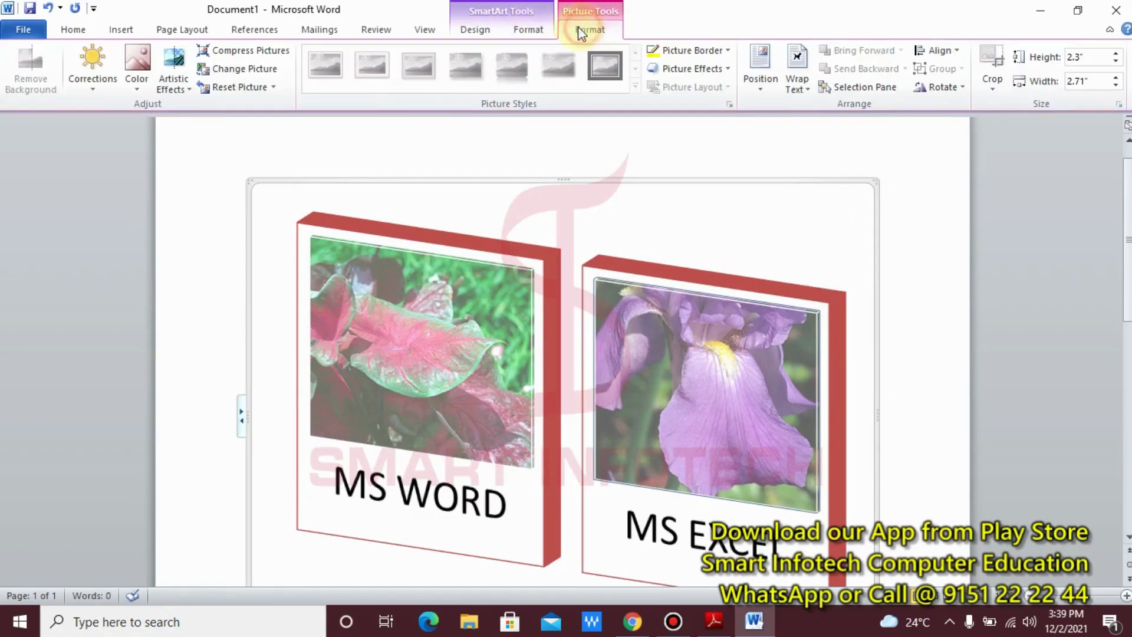
{"action": "left_click", "coordinate": [475, 29]}
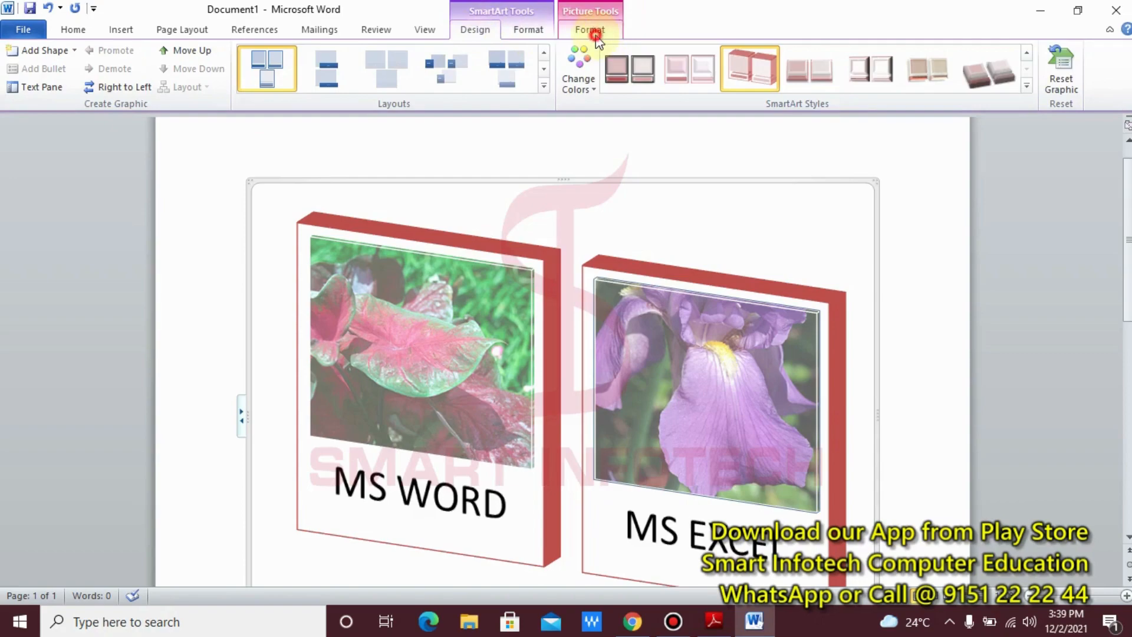
{"action": "left_click", "coordinate": [590, 30]}
{"action": "left_click", "coordinate": [475, 29]}
{"action": "left_click", "coordinate": [529, 29]}
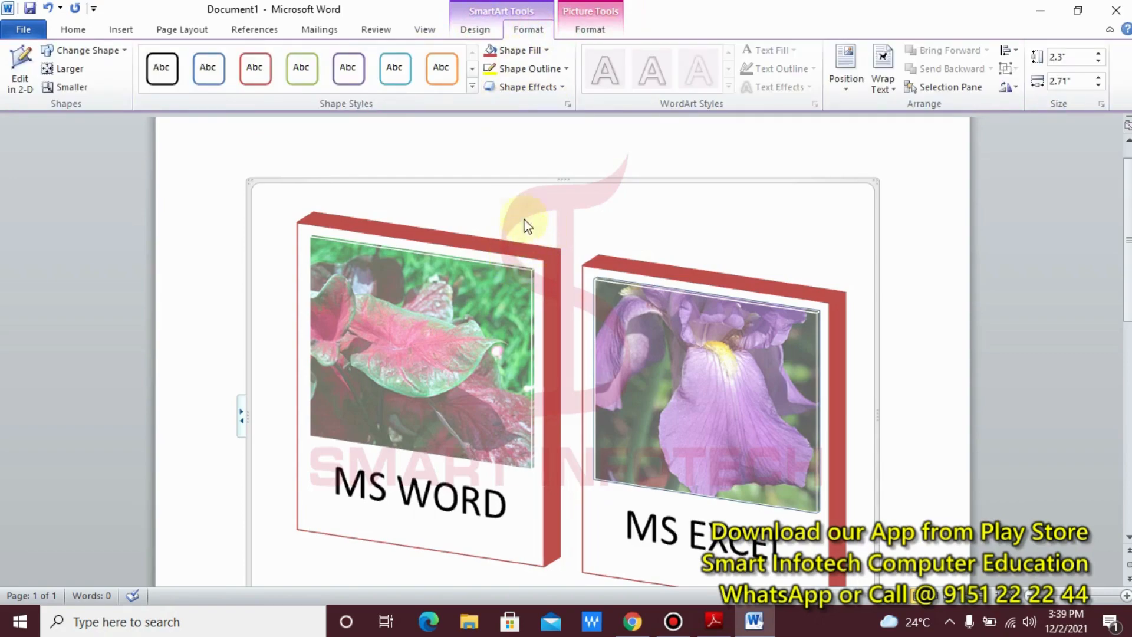
{"action": "left_click", "coordinate": [583, 32]}
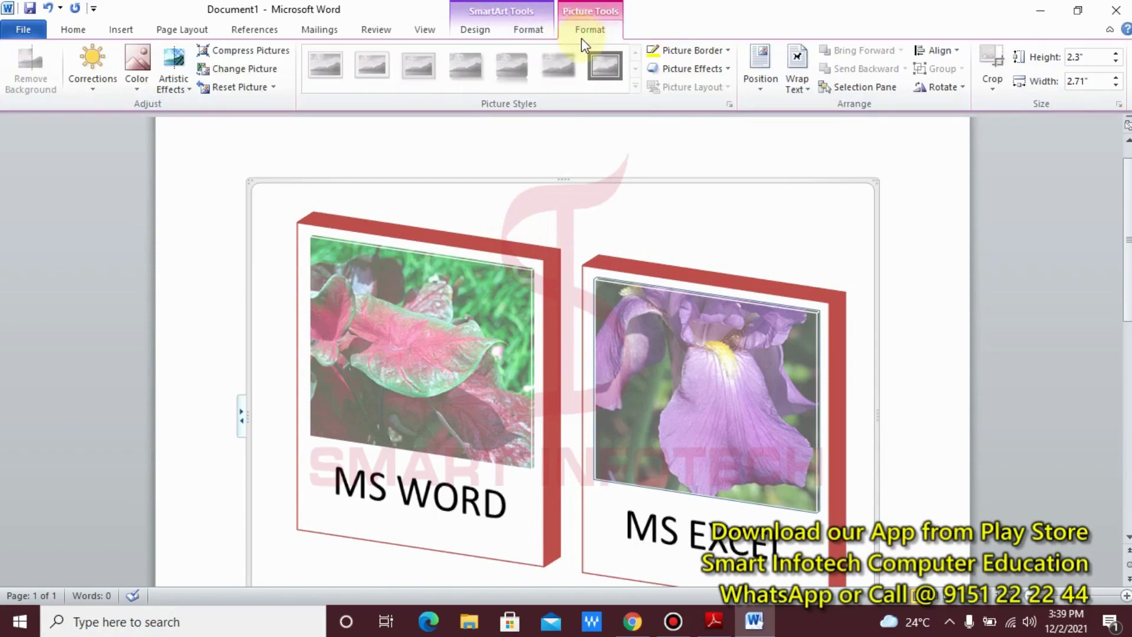
Reset the formatting adjustments of the MS EXCEL flower picture.
{"action": "left_click", "coordinate": [250, 88]}
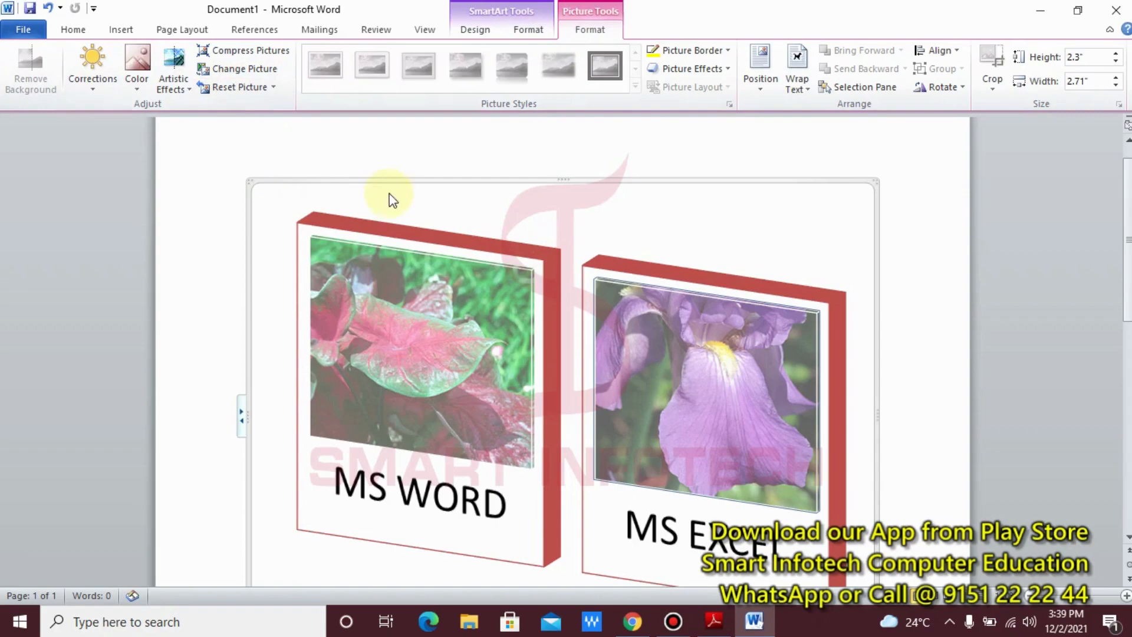
{"action": "left_click", "coordinate": [441, 181]}
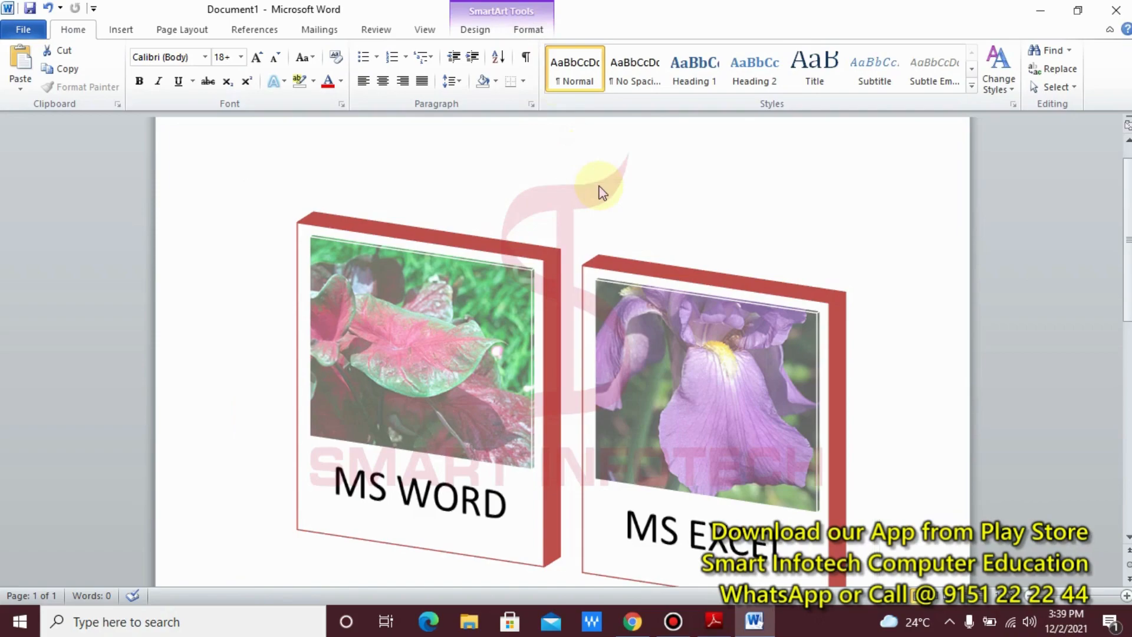
Undo the SmartArt styling, second picture, captions and picture layout conversion, back to the single yellow-bordered leaf picture.
{"action": "key", "text": "ctrl+z"}
{"action": "key", "text": "ctrl+z"}
{"action": "key", "text": "ctrl+z"}
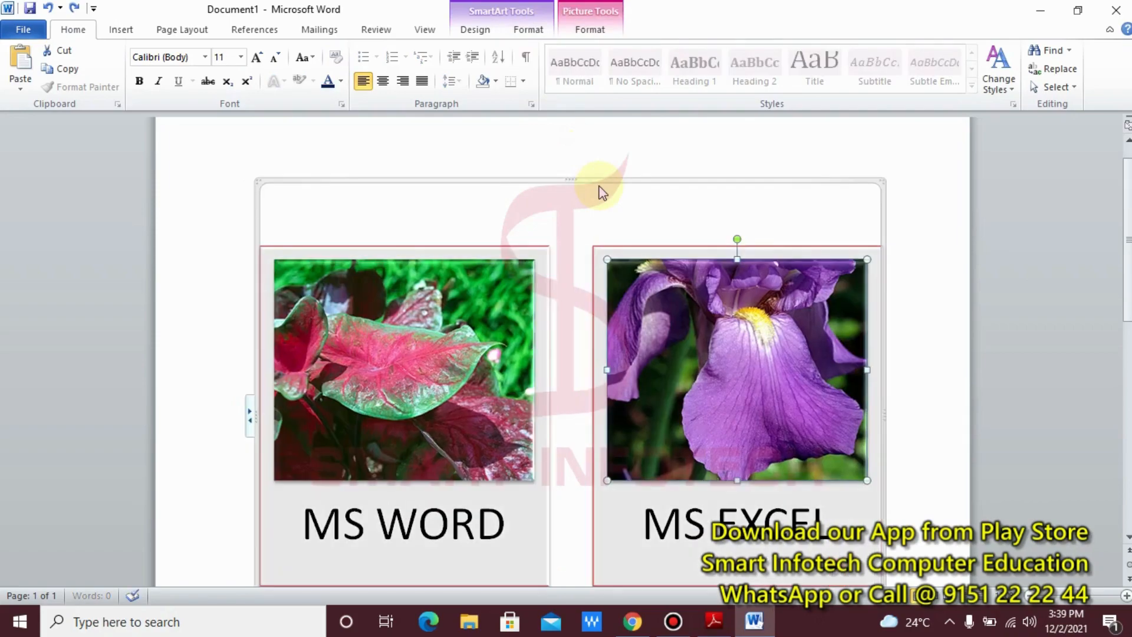
{"action": "key", "text": "ctrl+z"}
{"action": "key", "text": "ctrl+z"}
{"action": "key", "text": "ctrl+z"}
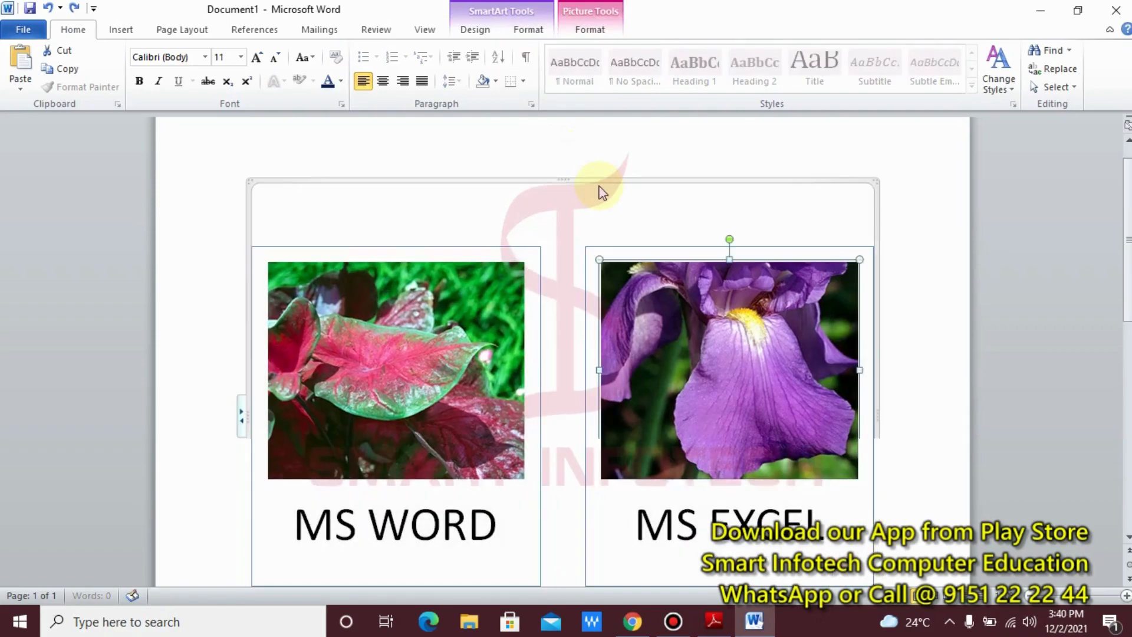
{"action": "key", "text": "ctrl+z"}
{"action": "key", "text": "ctrl+z"}
{"action": "key", "text": "ctrl+z"}
{"action": "key", "text": "ctrl+z"}
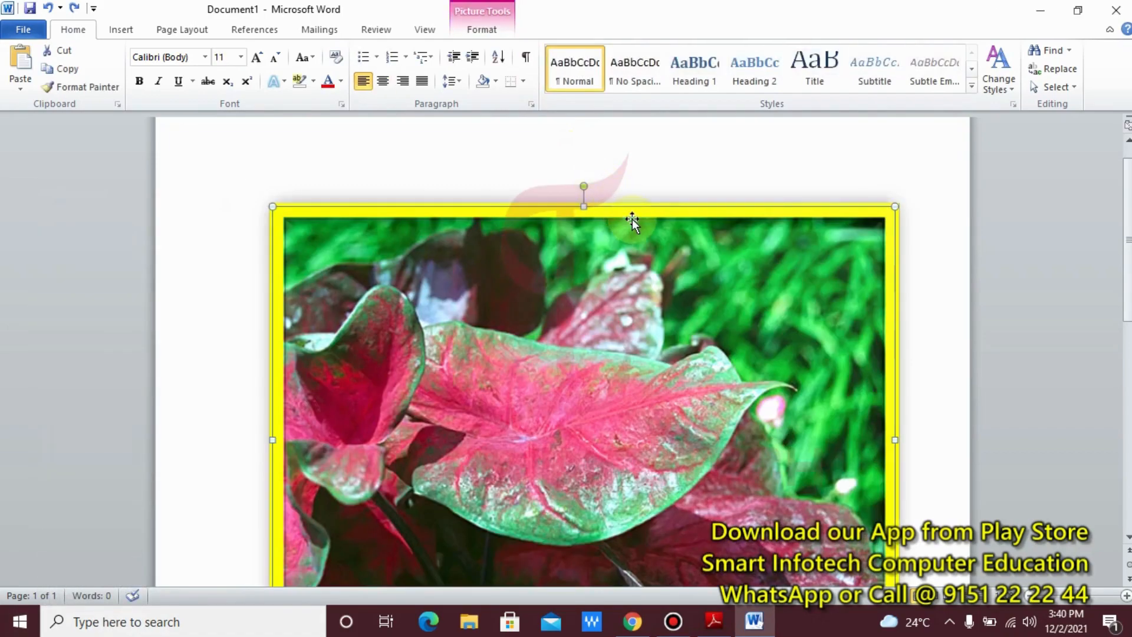
{"action": "left_click", "coordinate": [483, 33]}
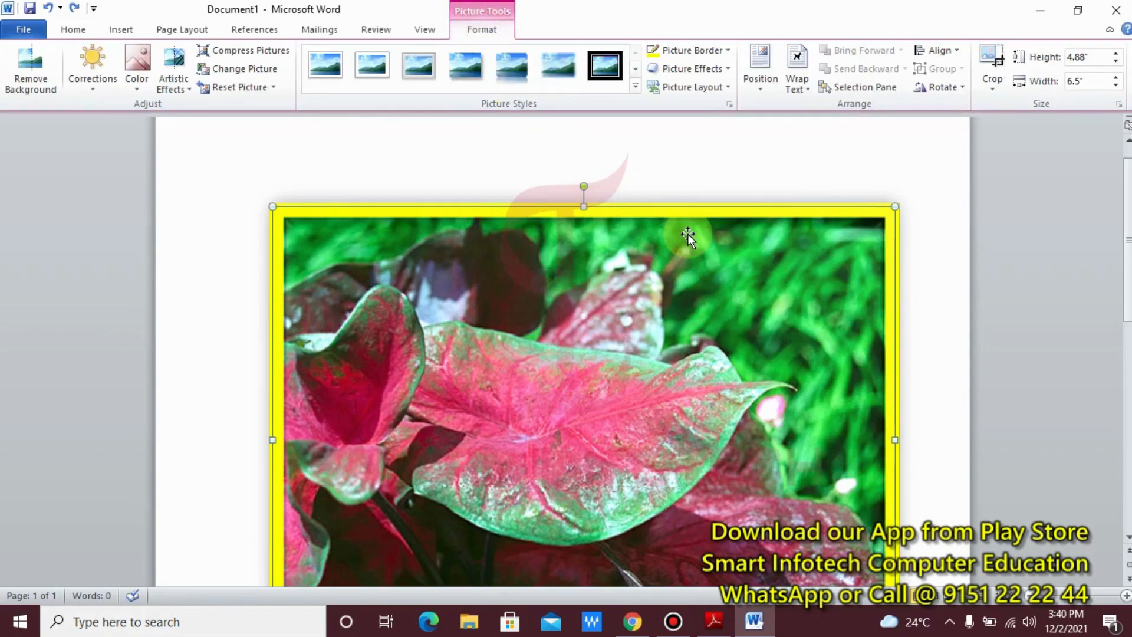
{"action": "left_click", "coordinate": [723, 90]}
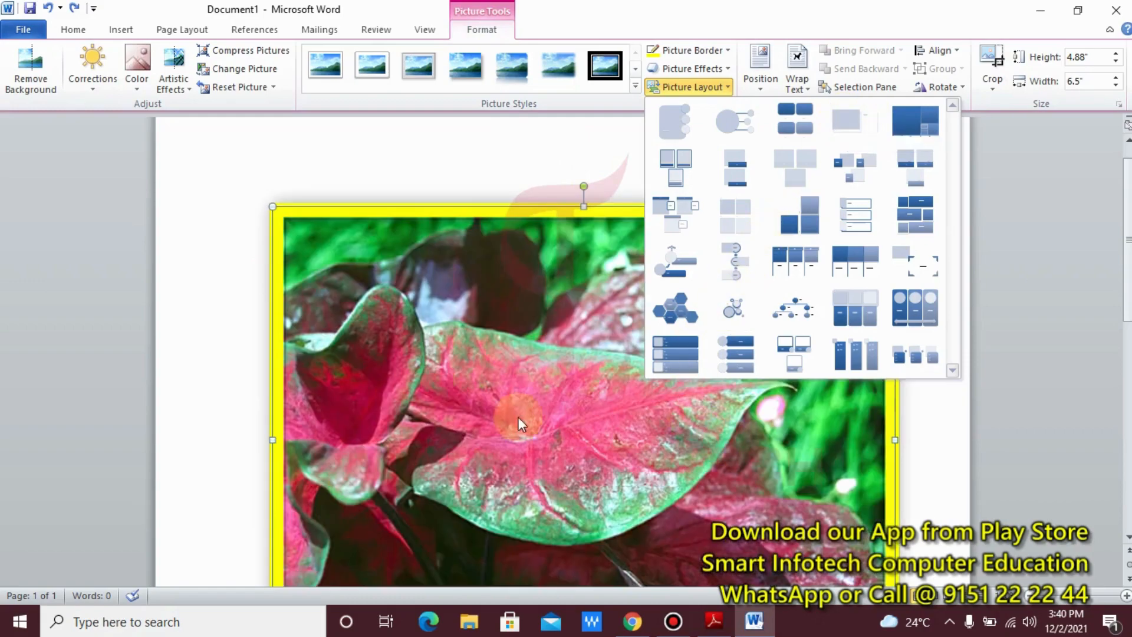
{"action": "left_click", "coordinate": [466, 393]}
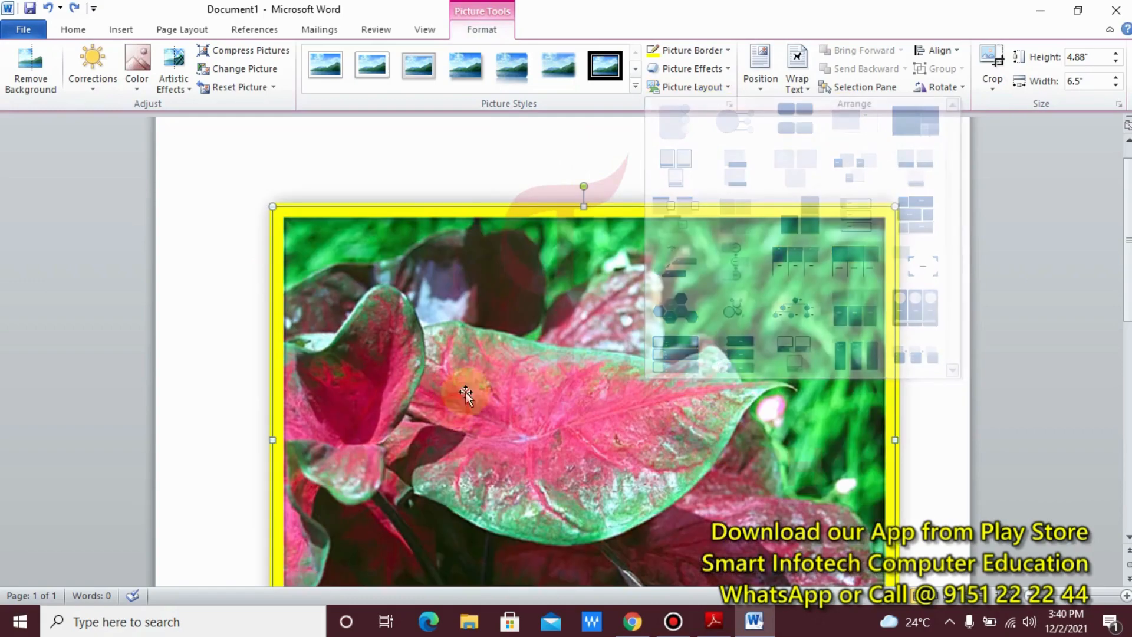
{"action": "left_click", "coordinate": [769, 91]}
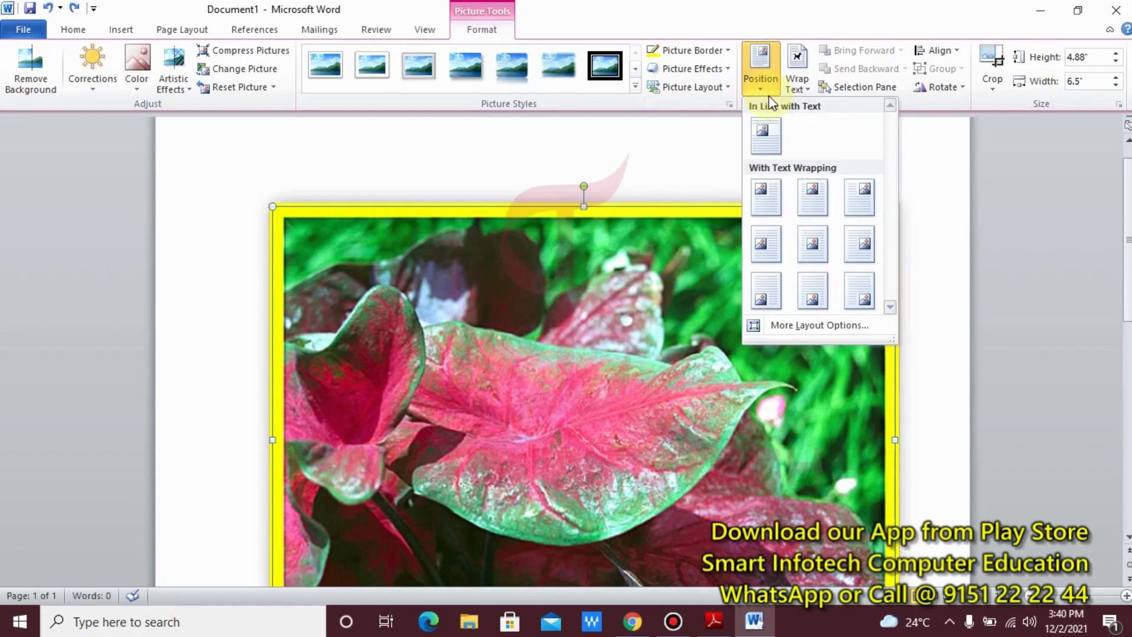
{"action": "left_click", "coordinate": [533, 331]}
Shrink the yellow-bordered leaf picture proportionally to about 2.11" high and 2.82" wide.
{"action": "scroll", "coordinate": [617, 357], "scroll_direction": "down", "scroll_amount": 5}
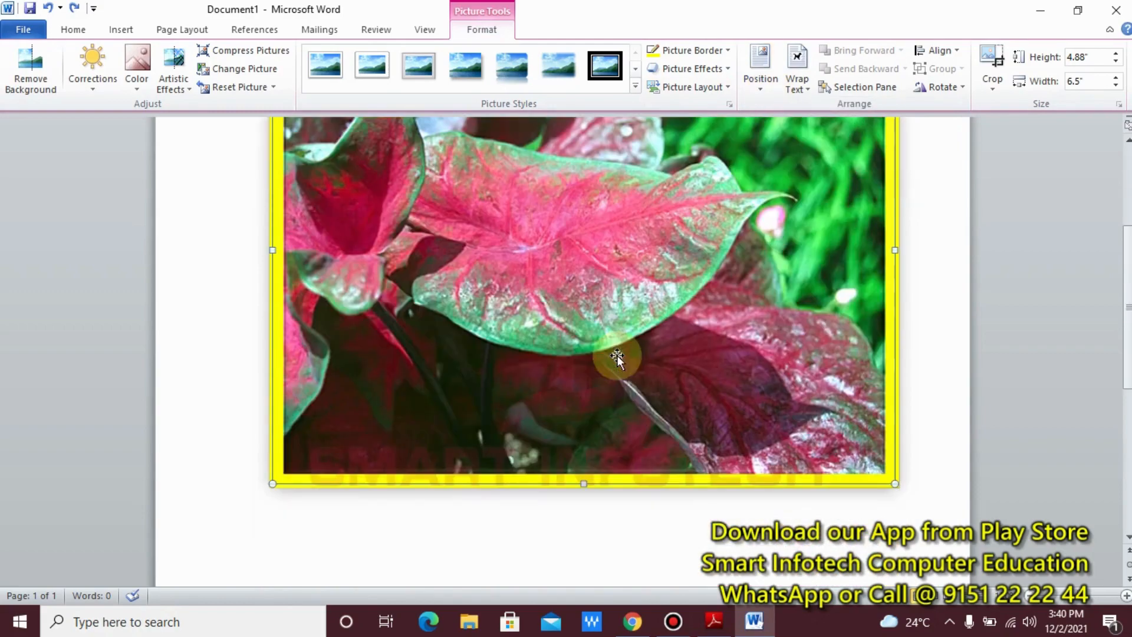
{"action": "left_click_drag", "start_coordinate": [892, 484], "coordinate": [549, 224]}
{"action": "scroll", "coordinate": [436, 296], "scroll_direction": "up", "scroll_amount": 5}
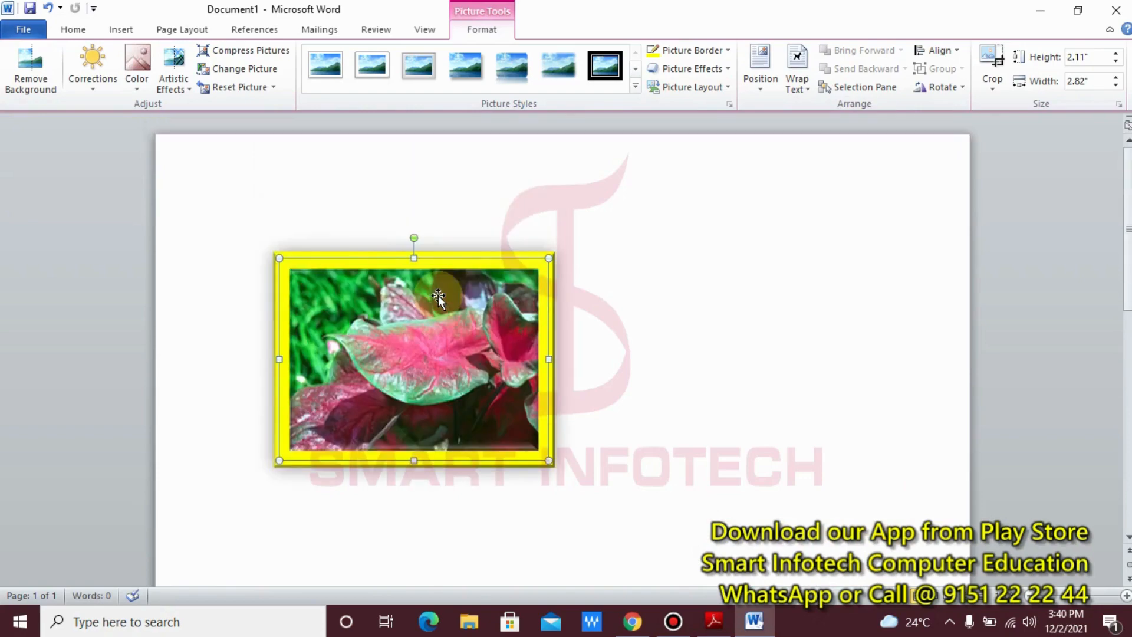
Preview the leaf picture's page positions with the whole page in view and examine its text wrapping options.
{"action": "scroll", "coordinate": [517, 318], "scroll_direction": "down", "scroll_amount": 5, "text": "ctrl"}
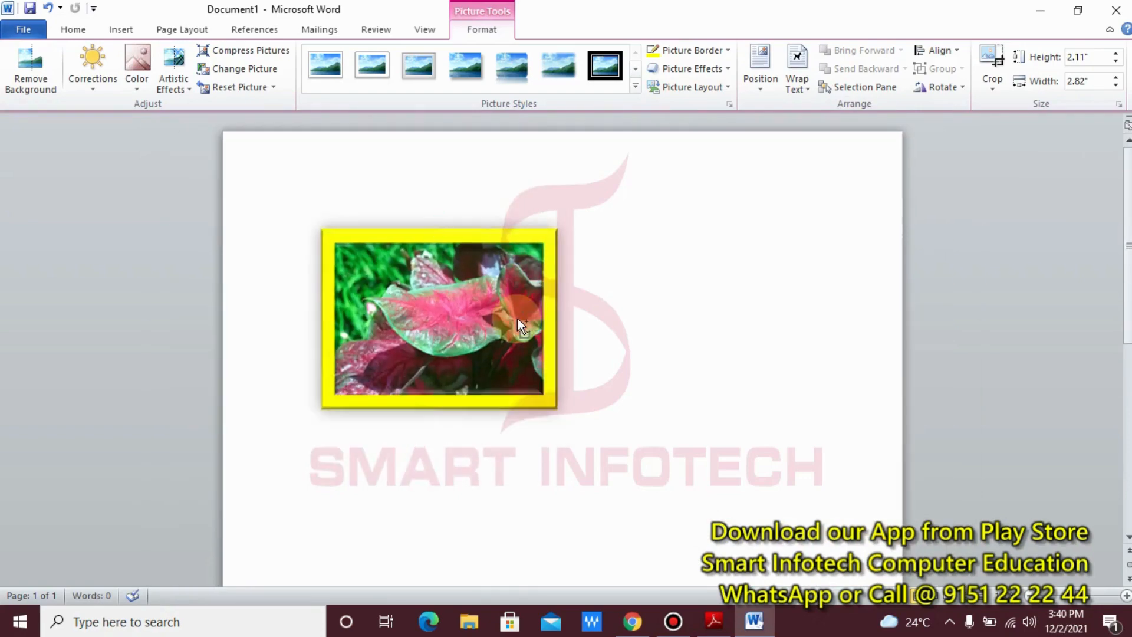
{"action": "scroll", "coordinate": [516, 319], "scroll_direction": "down", "scroll_amount": 2, "text": "ctrl"}
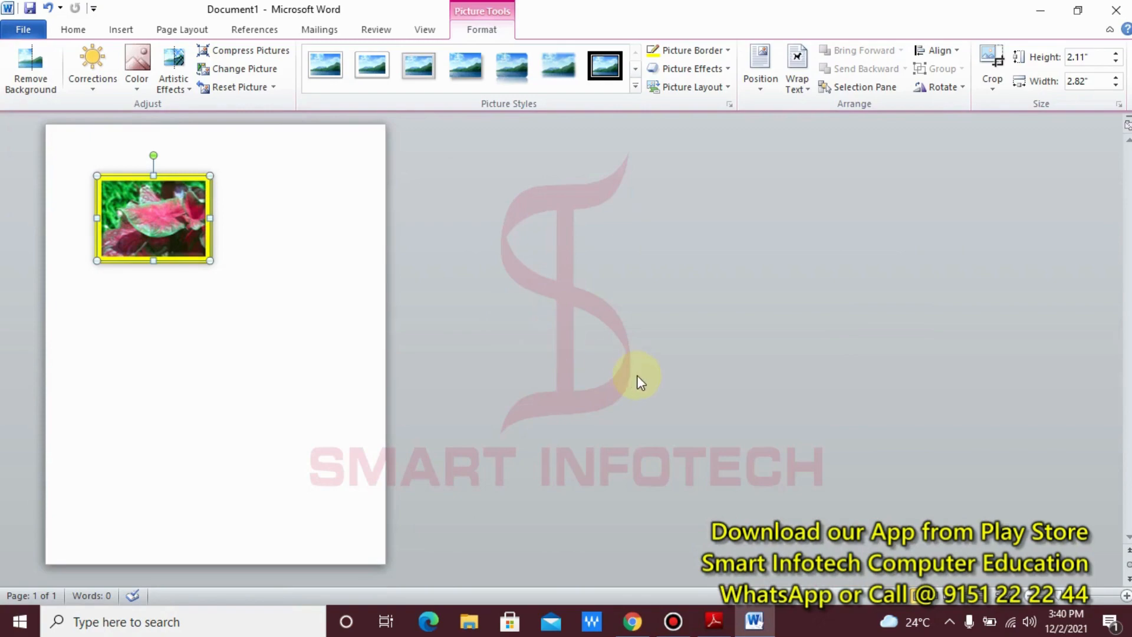
{"action": "left_click", "coordinate": [760, 89]}
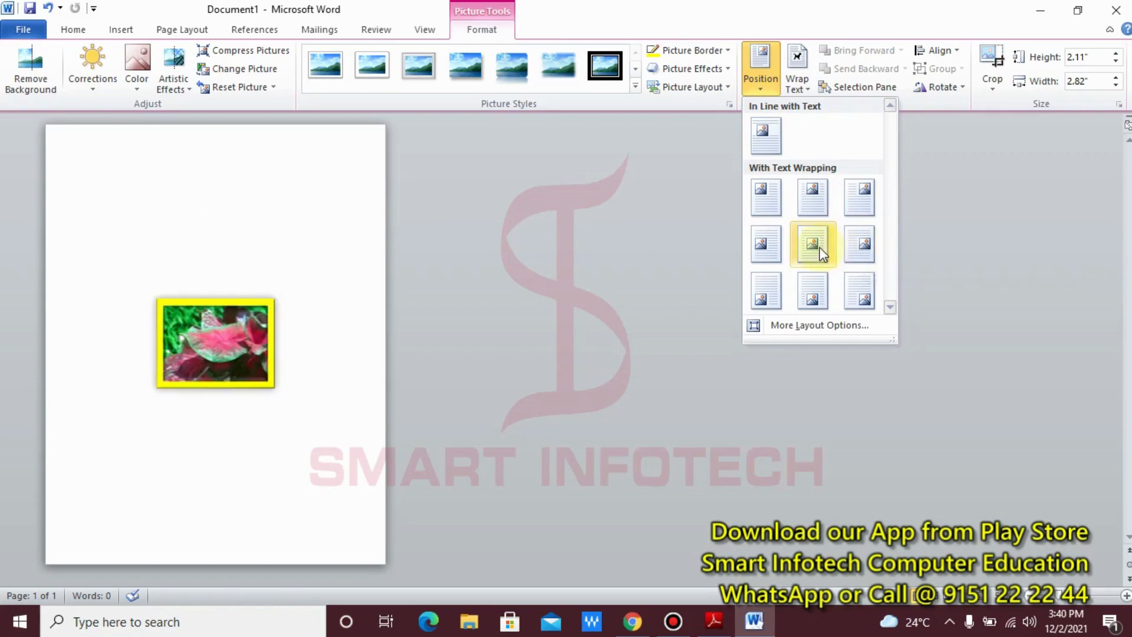
{"action": "left_click", "coordinate": [761, 191]}
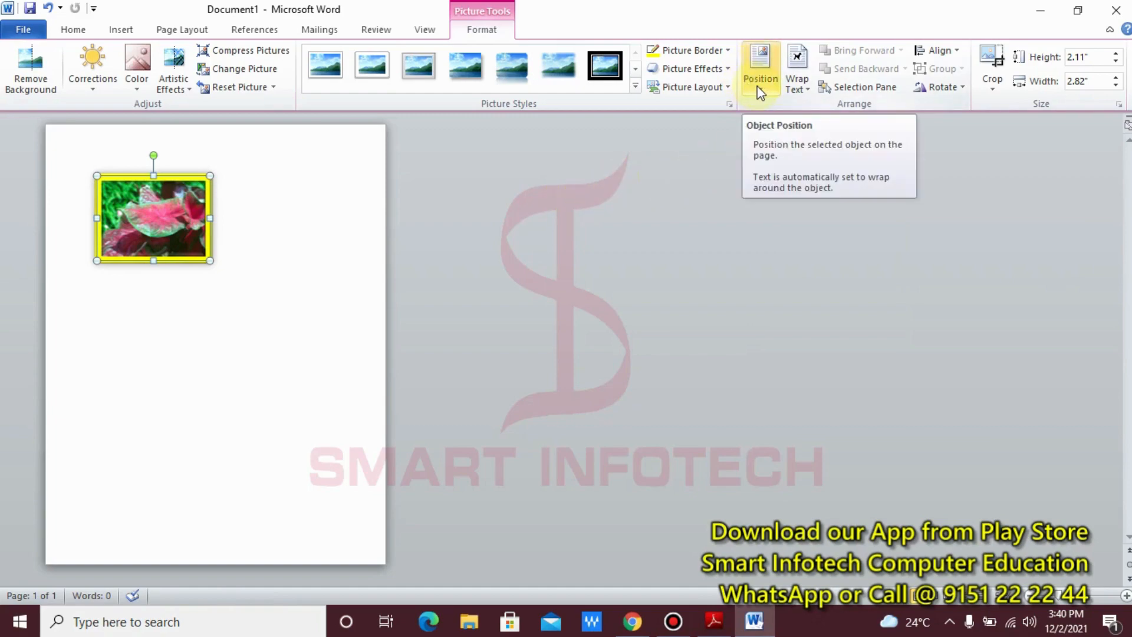
{"action": "left_click", "coordinate": [805, 91]}
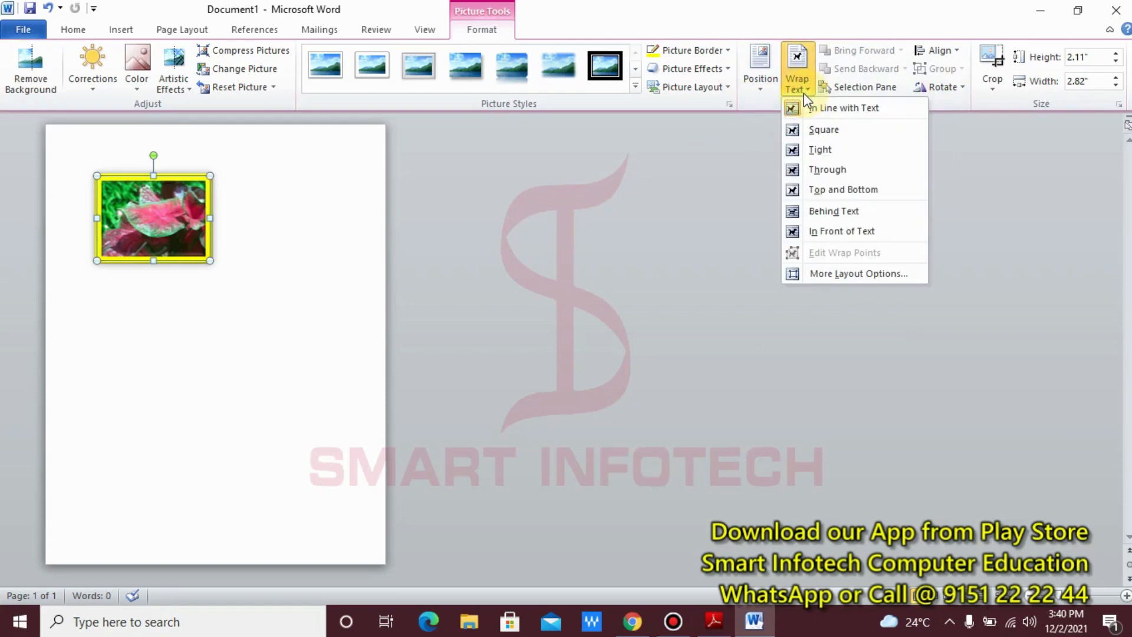
{"action": "left_click", "coordinate": [675, 202]}
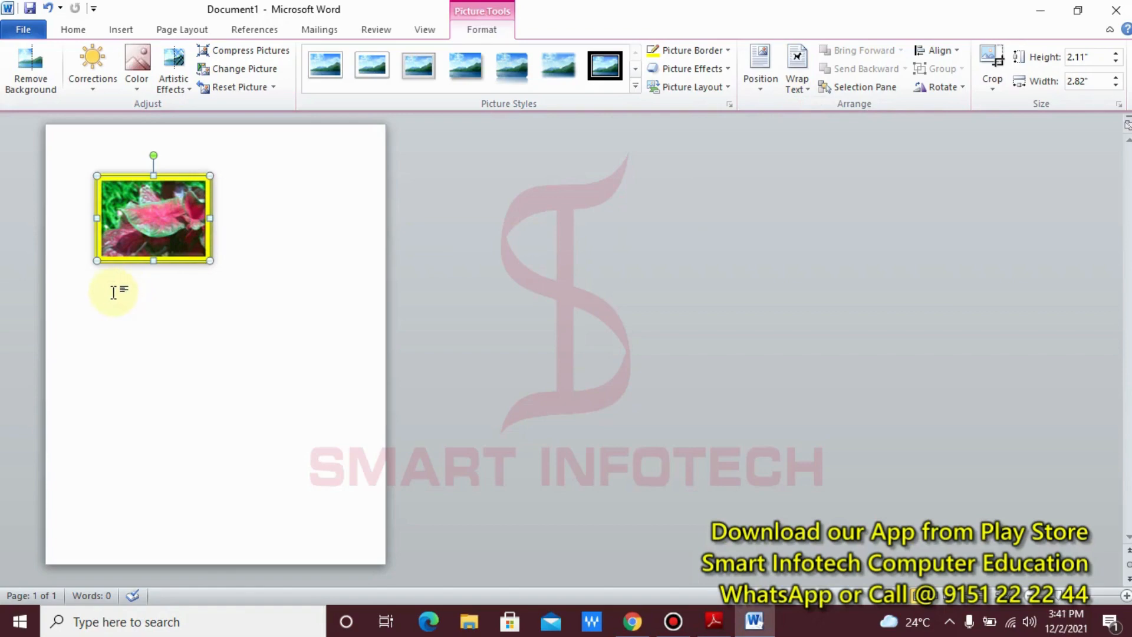
Position the leaf picture in the middle center of the page with text wrapping.
{"action": "scroll", "coordinate": [129, 291], "scroll_direction": "up", "scroll_amount": 3}
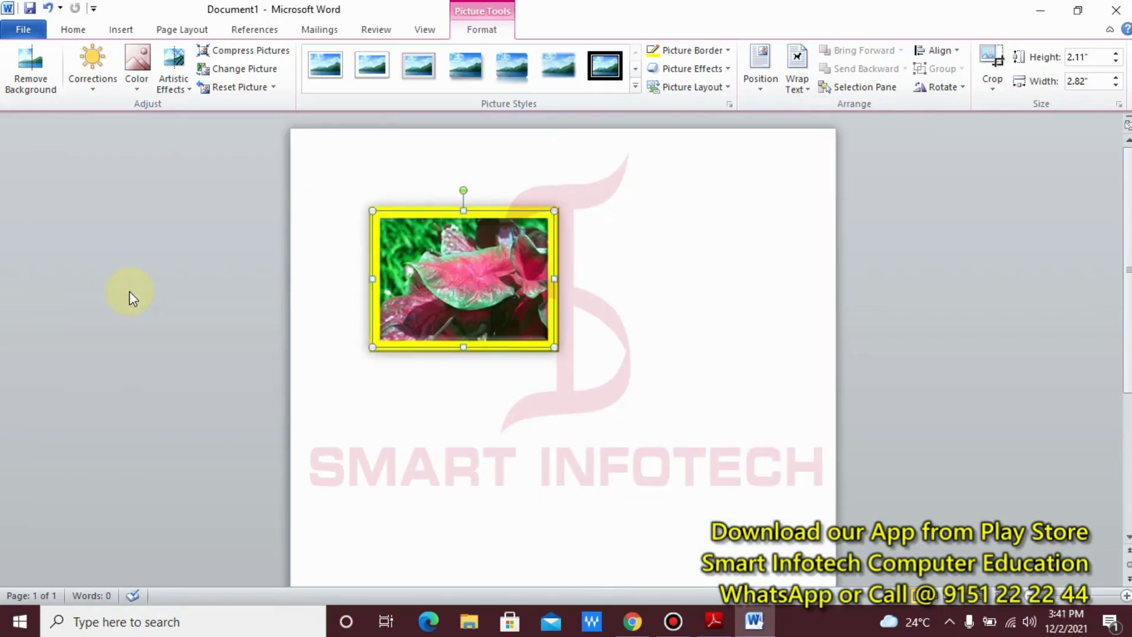
{"action": "scroll", "coordinate": [334, 311], "scroll_direction": "up", "scroll_amount": 2}
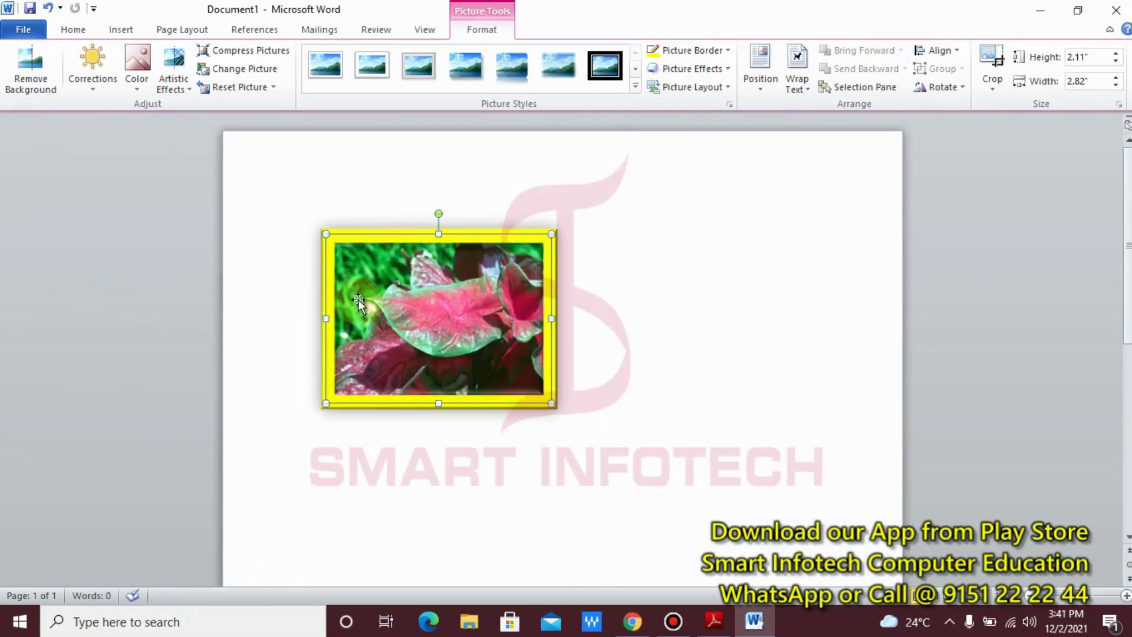
{"action": "left_click", "coordinate": [391, 240]}
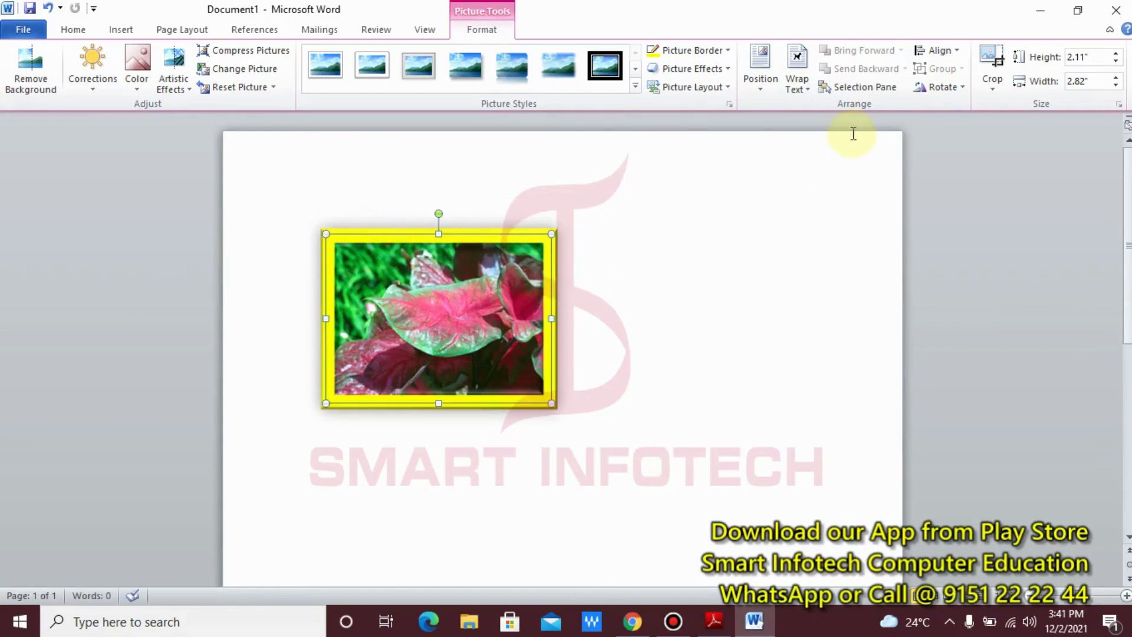
{"action": "left_click", "coordinate": [770, 83]}
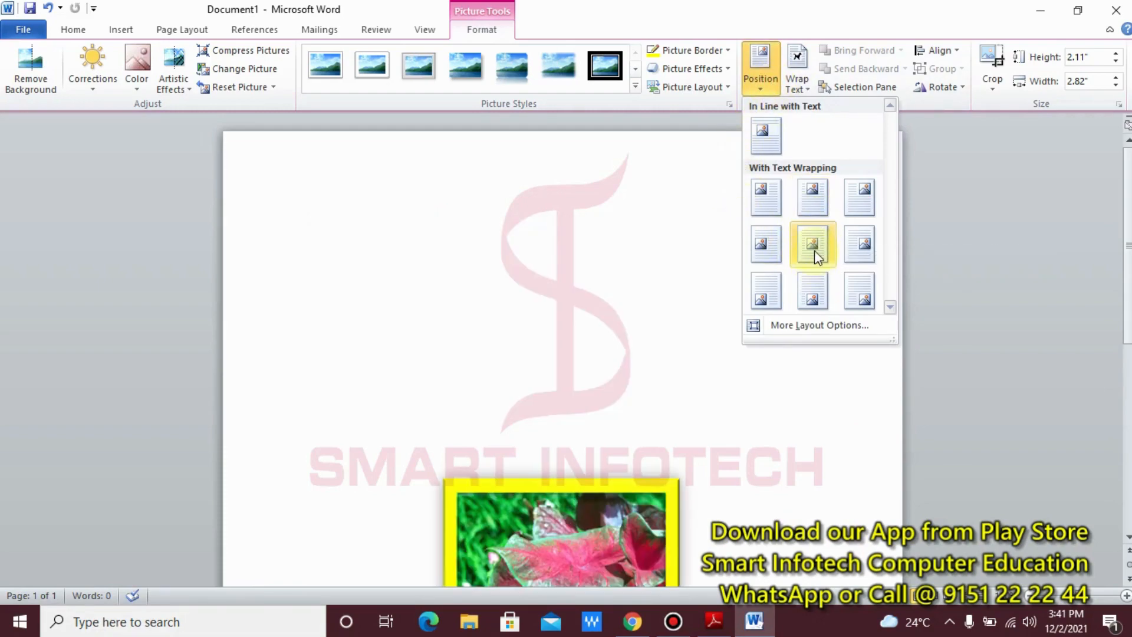
Generate sample paragraphs at the start of the page with =rand().
{"action": "left_click", "coordinate": [384, 281]}
{"action": "left_click", "coordinate": [347, 267]}
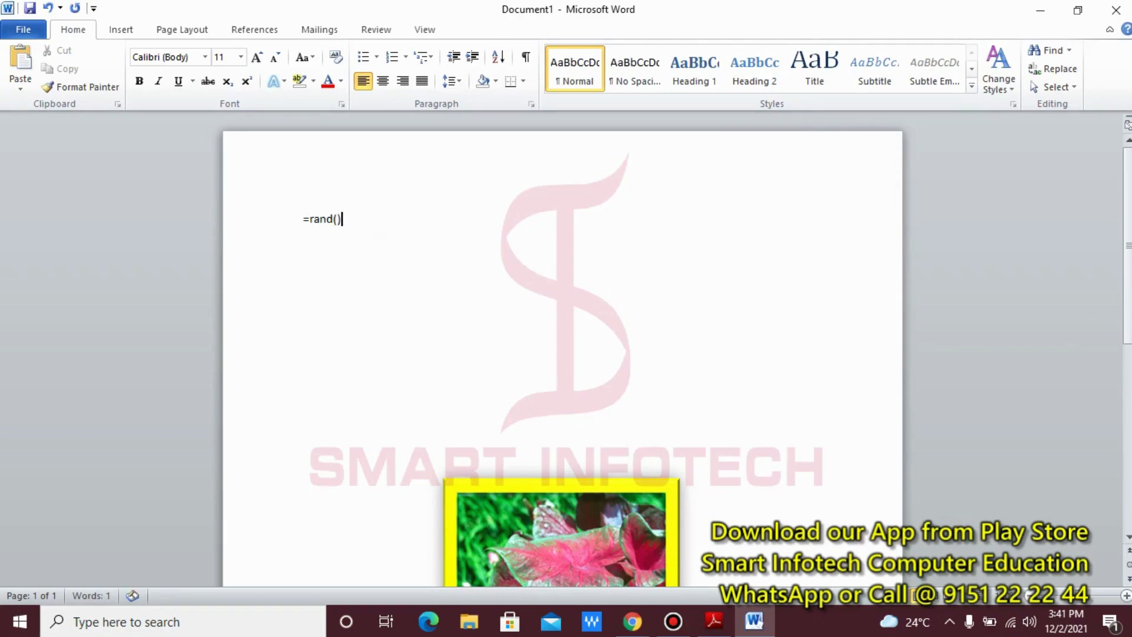
{"action": "key", "text": "Return"}
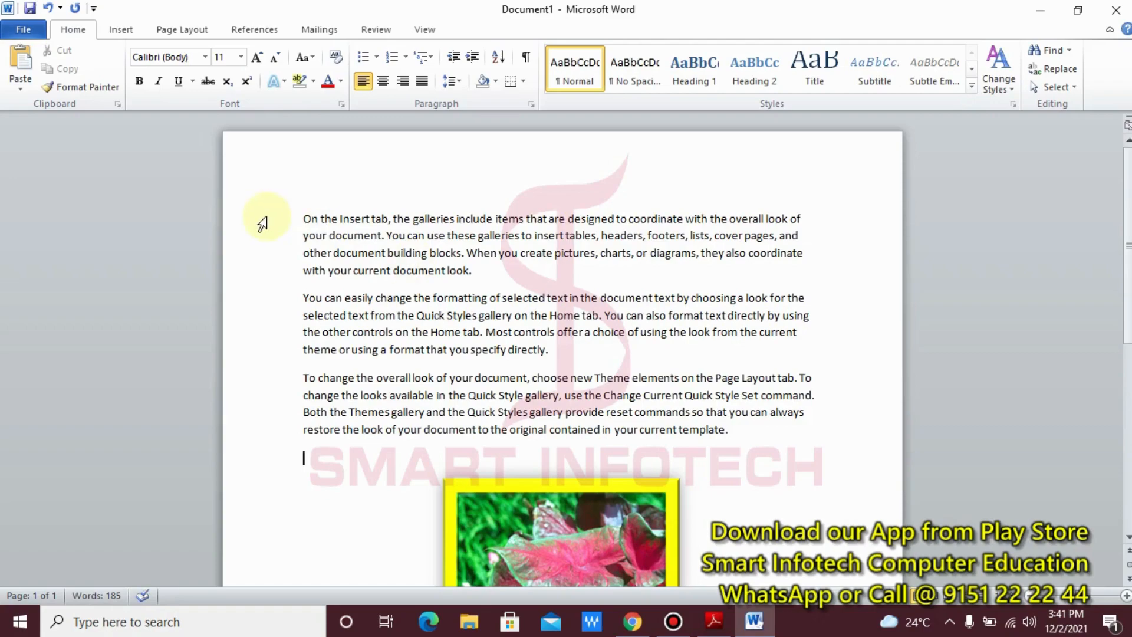
Enlarge all the sample paragraphs to 16 pt and justify them.
{"action": "left_click_drag", "start_coordinate": [260, 223], "coordinate": [237, 441]}
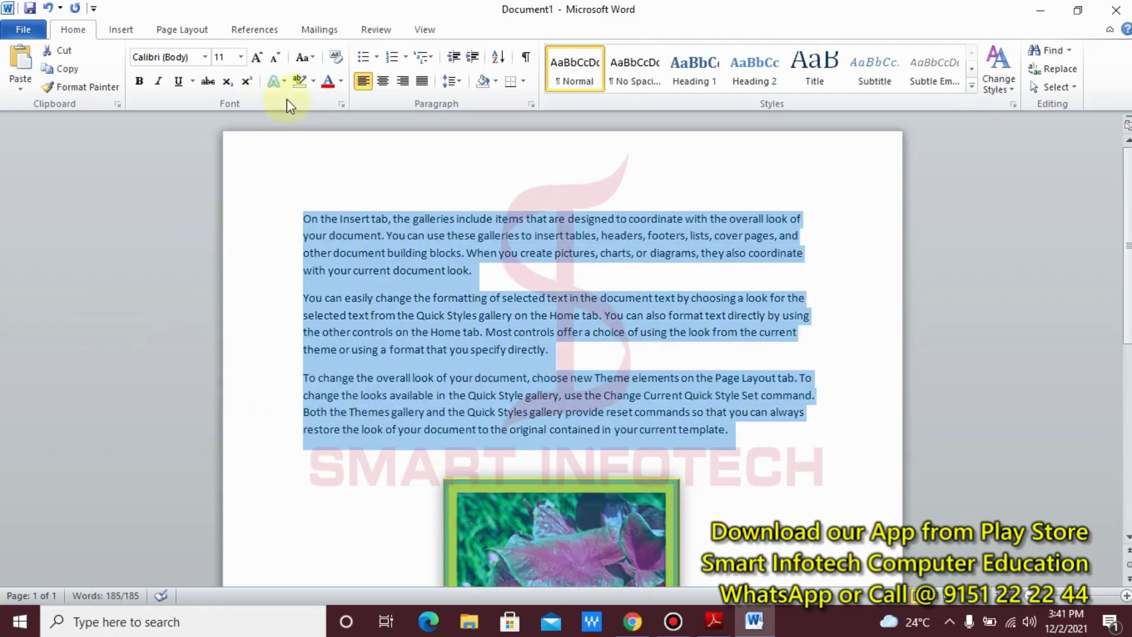
{"action": "left_click", "coordinate": [258, 57]}
{"action": "left_click", "coordinate": [258, 57]}
{"action": "left_click", "coordinate": [257, 57]}
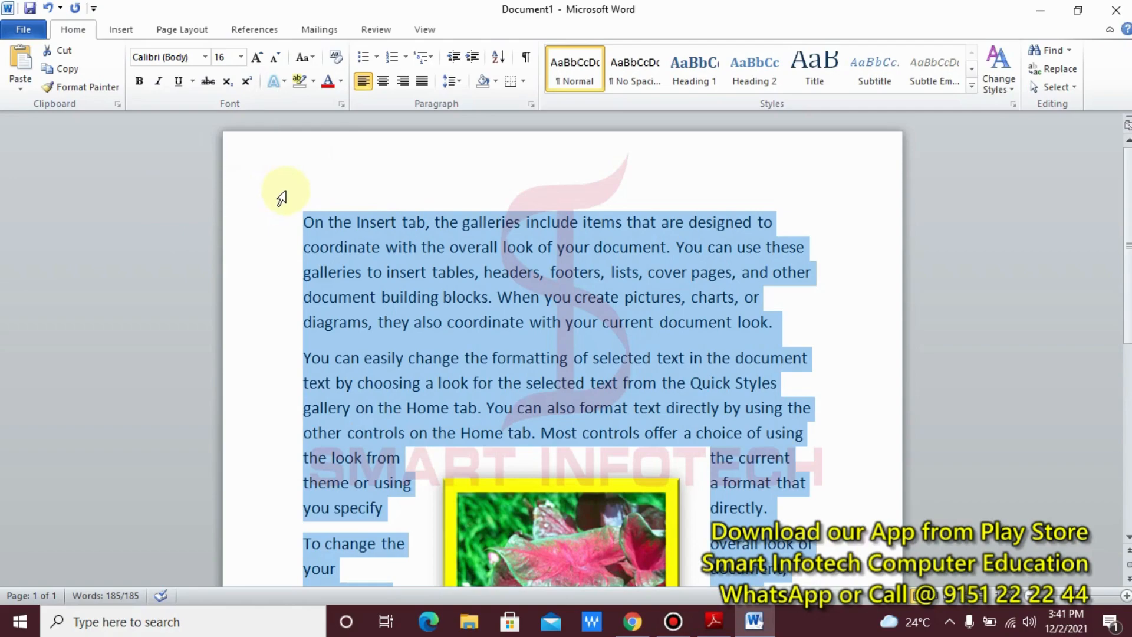
{"action": "left_click", "coordinate": [423, 82]}
Reposition the leaf picture in the top left of the page with text wrapping.
{"action": "scroll", "coordinate": [557, 344], "scroll_direction": "down", "scroll_amount": 4}
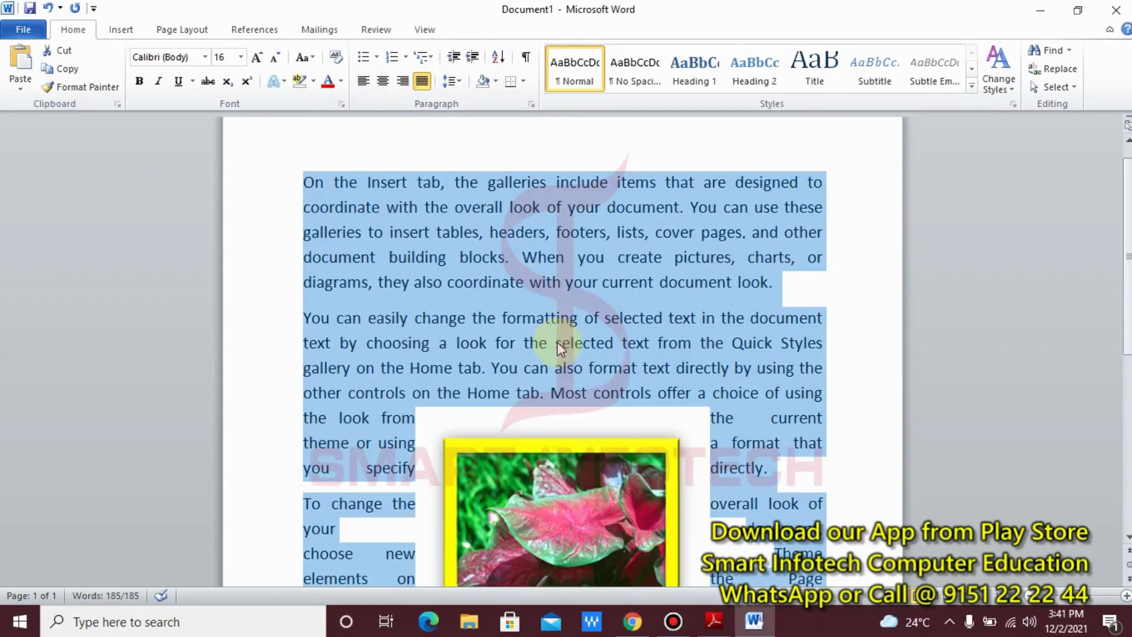
{"action": "left_click", "coordinate": [557, 344]}
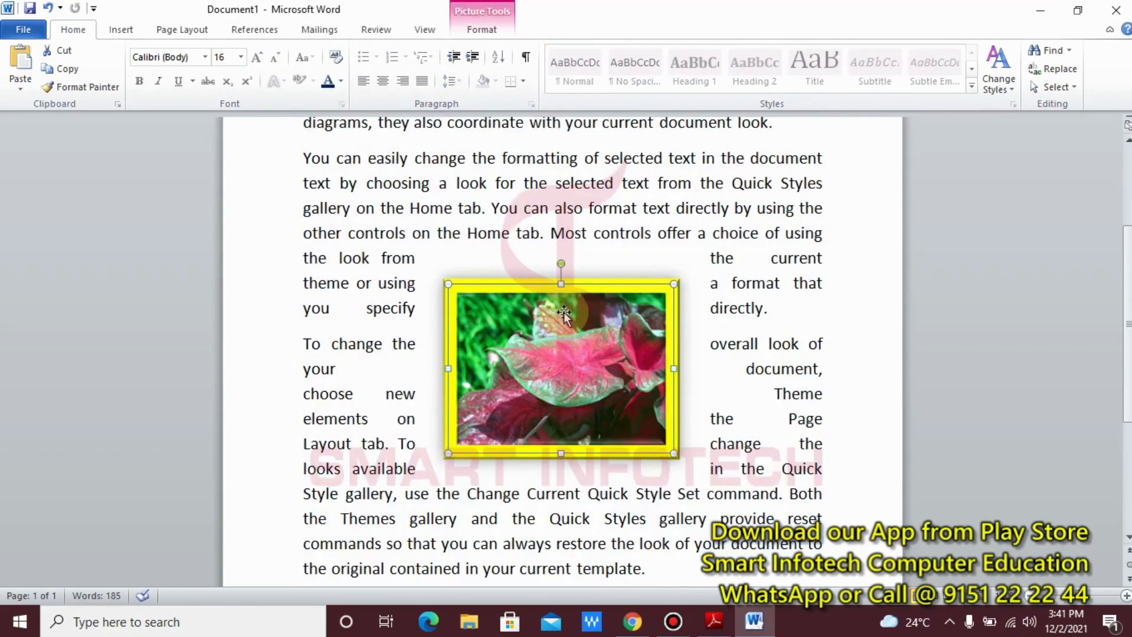
{"action": "scroll", "coordinate": [561, 348], "scroll_direction": "up", "scroll_amount": 2}
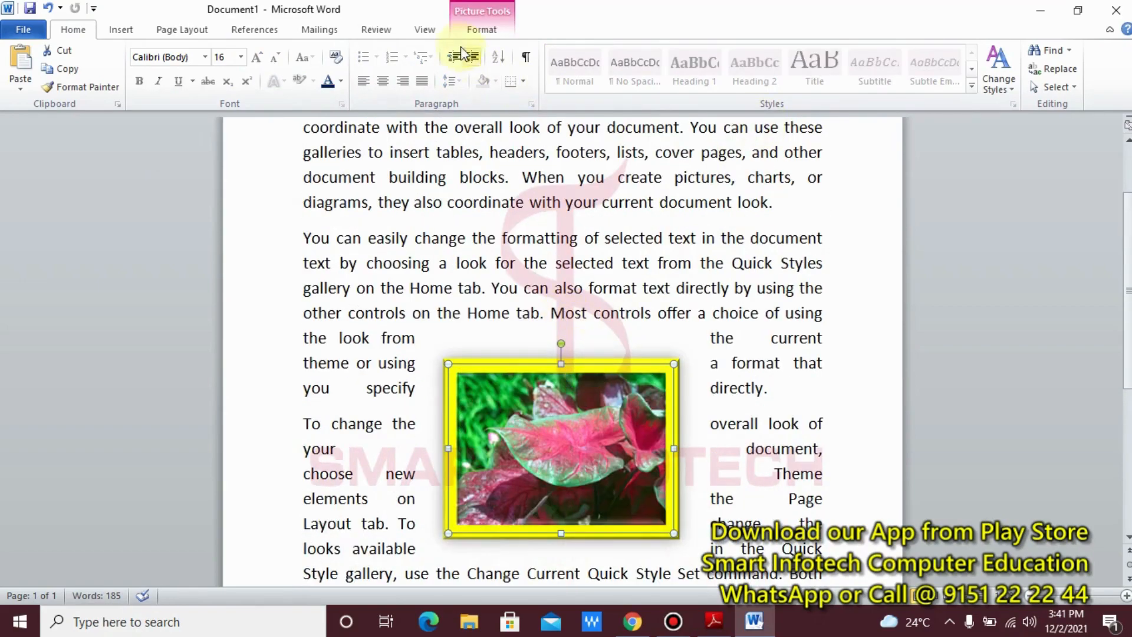
{"action": "left_click", "coordinate": [480, 28]}
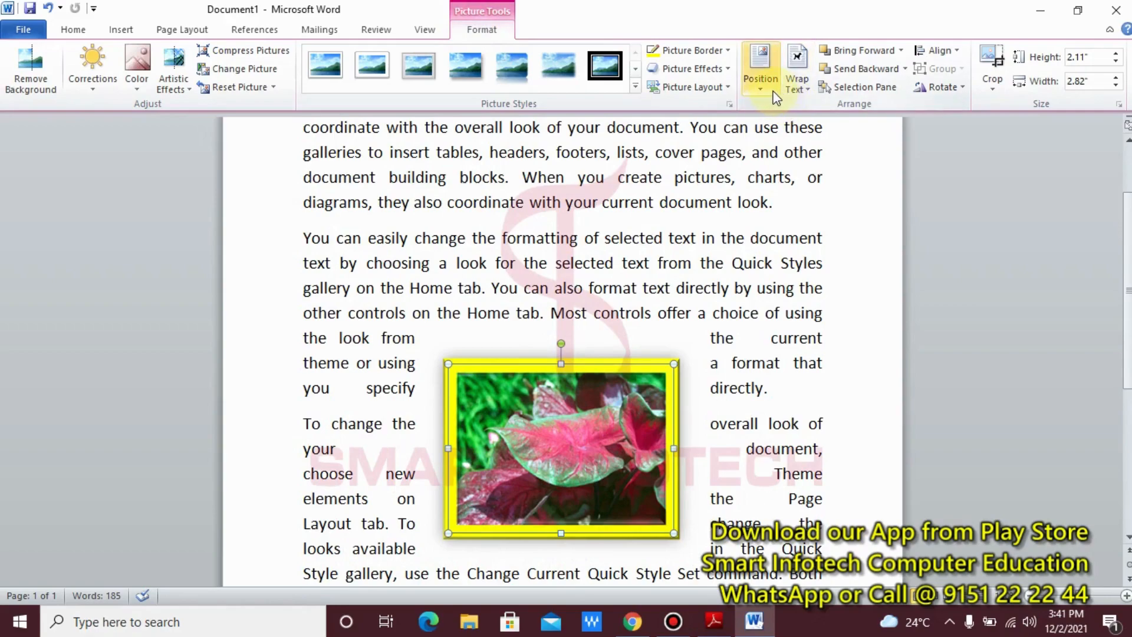
{"action": "left_click", "coordinate": [761, 68]}
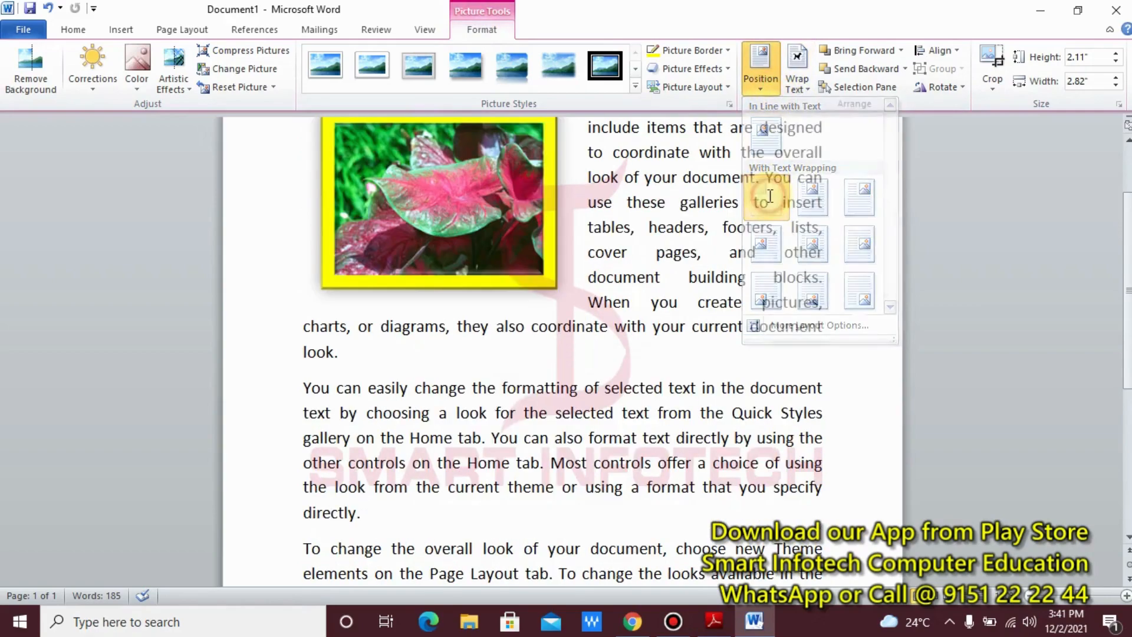
{"action": "left_click", "coordinate": [767, 200]}
{"action": "left_click", "coordinate": [691, 243]}
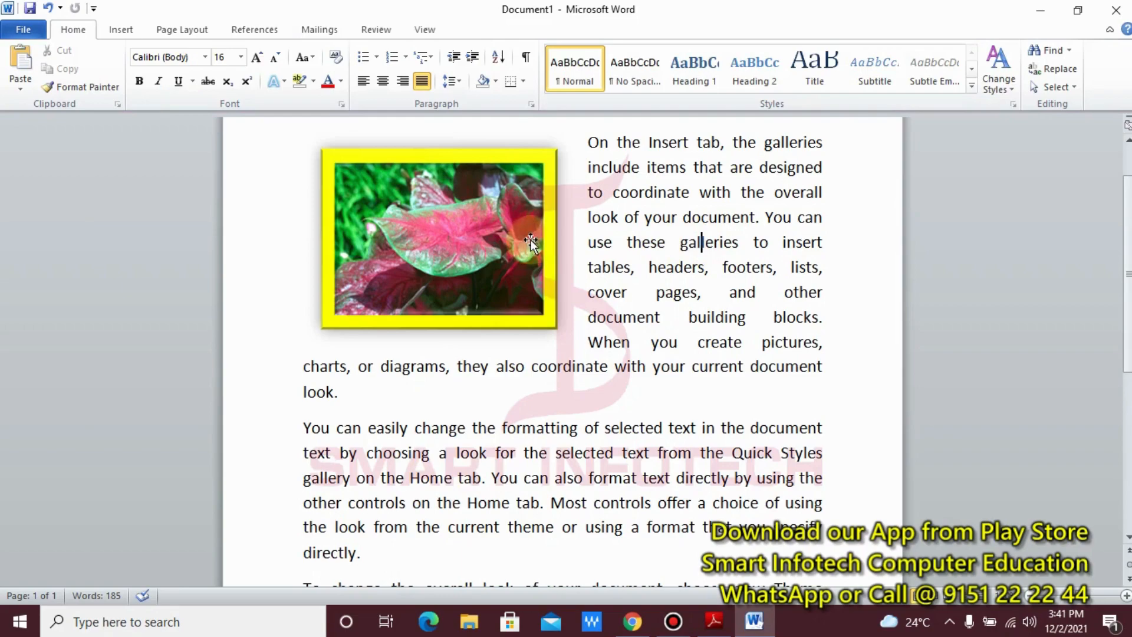
Apply the oval metallic frame style to the leaf picture and color its border orange.
{"action": "left_click", "coordinate": [502, 227]}
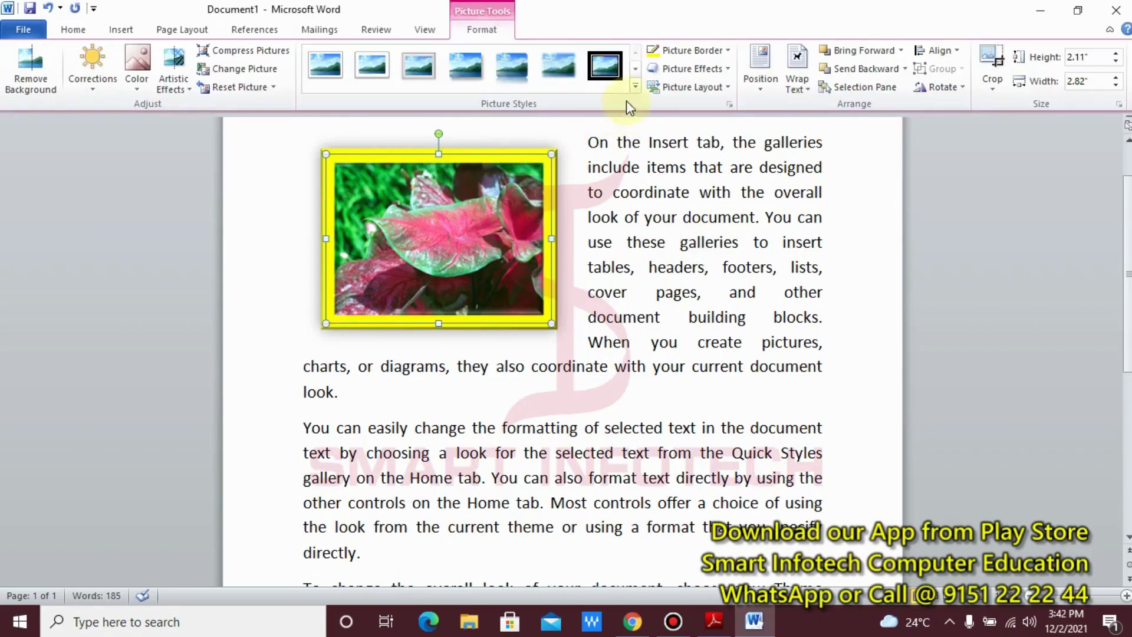
{"action": "left_click", "coordinate": [635, 70]}
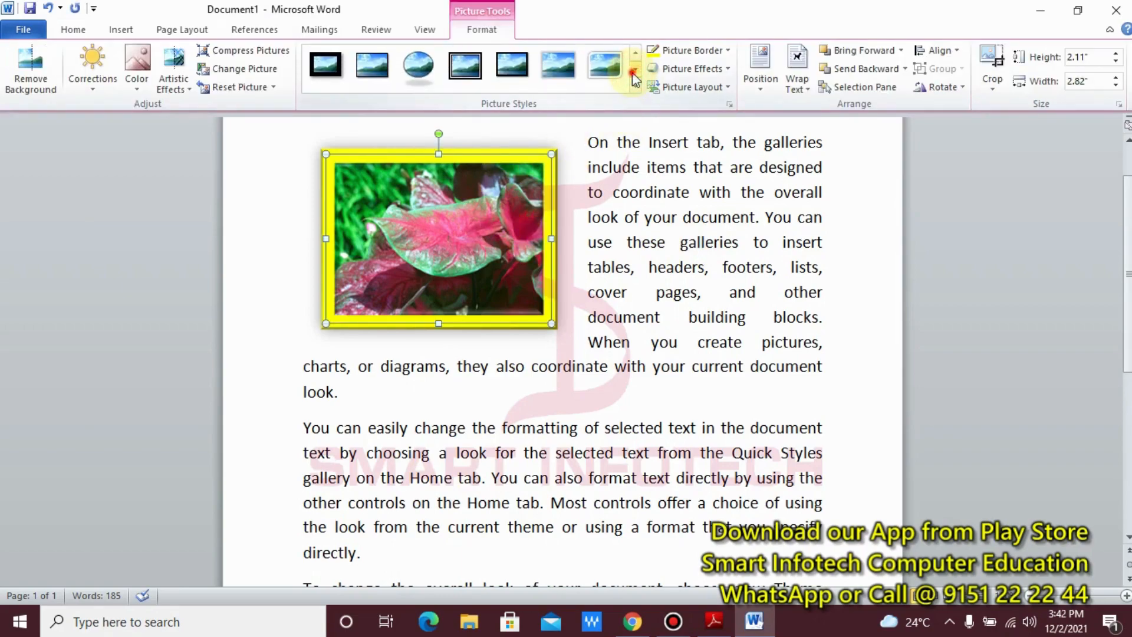
{"action": "left_click", "coordinate": [634, 70]}
{"action": "left_click", "coordinate": [635, 69]}
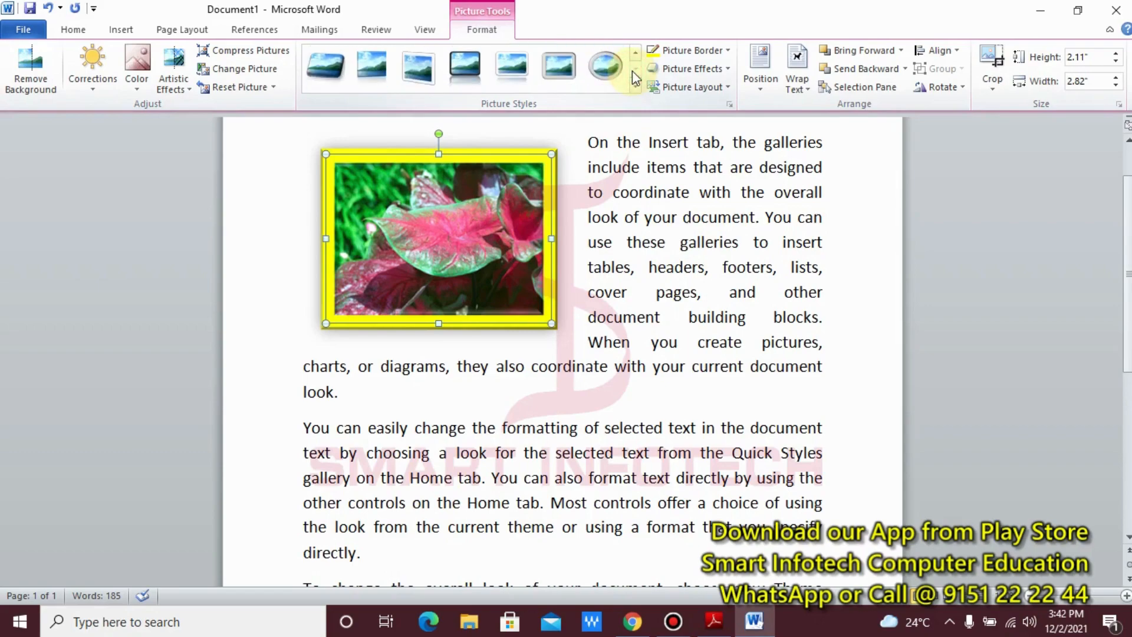
{"action": "left_click", "coordinate": [615, 63]}
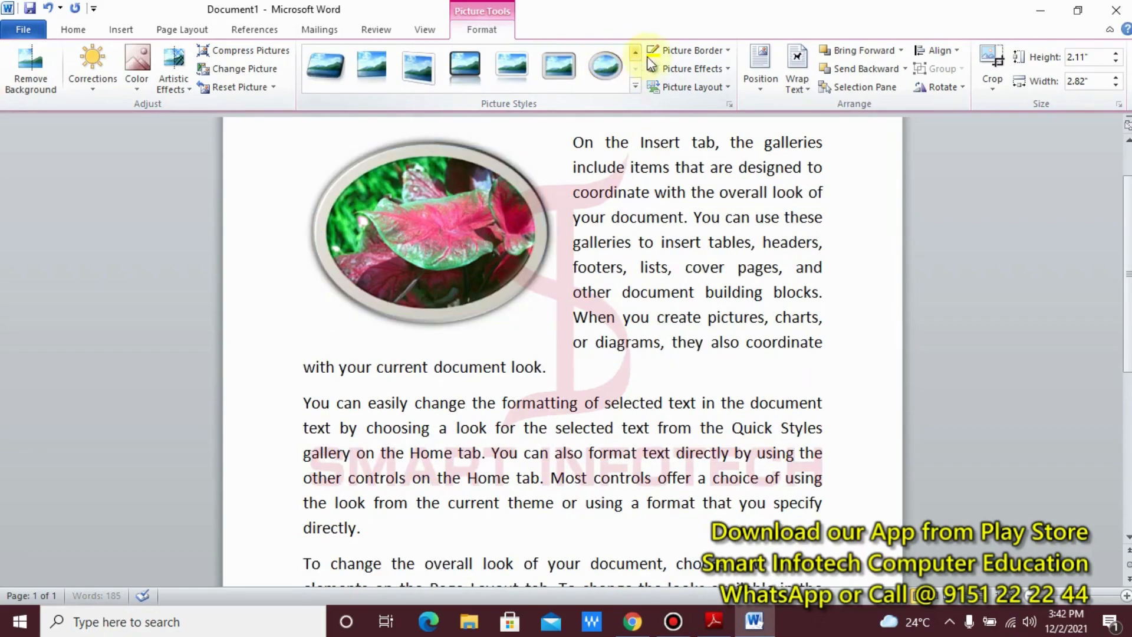
{"action": "left_click", "coordinate": [729, 51]}
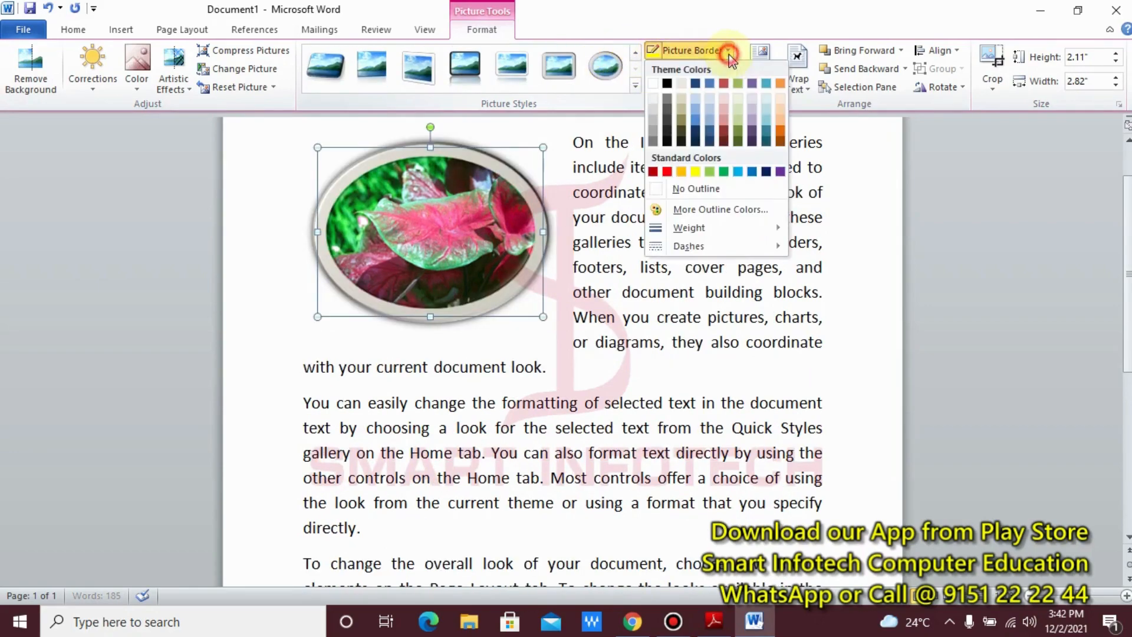
{"action": "left_click", "coordinate": [687, 170]}
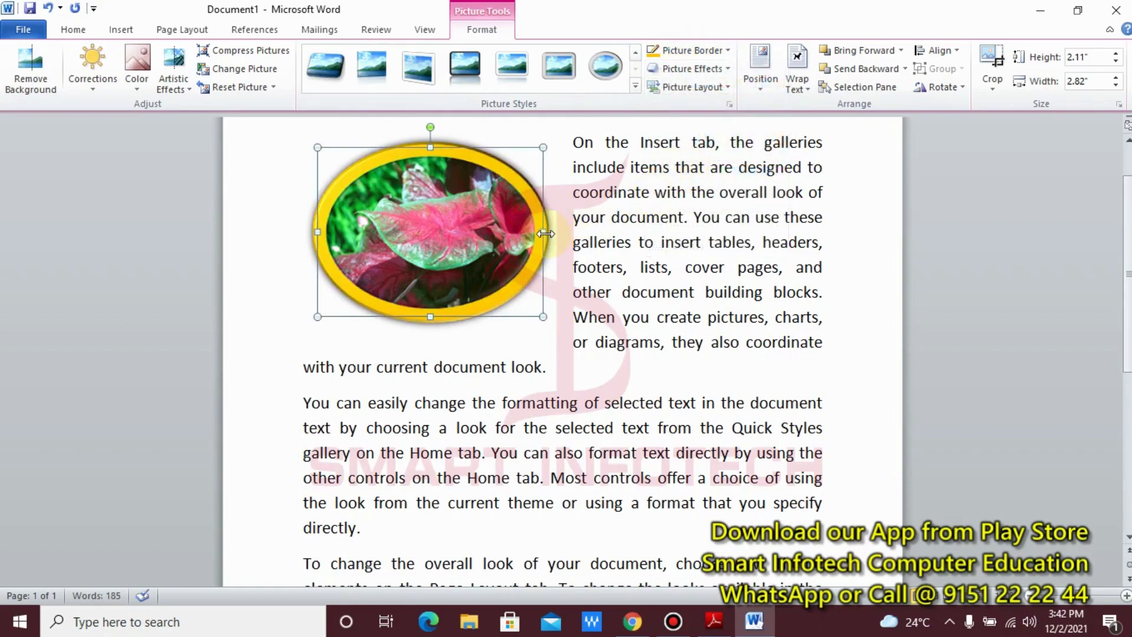
Resize the orange-framed leaf picture to a nearly circular shape, about 2.51" high by 2.63" wide.
{"action": "left_click_drag", "start_coordinate": [544, 234], "coordinate": [503, 233]}
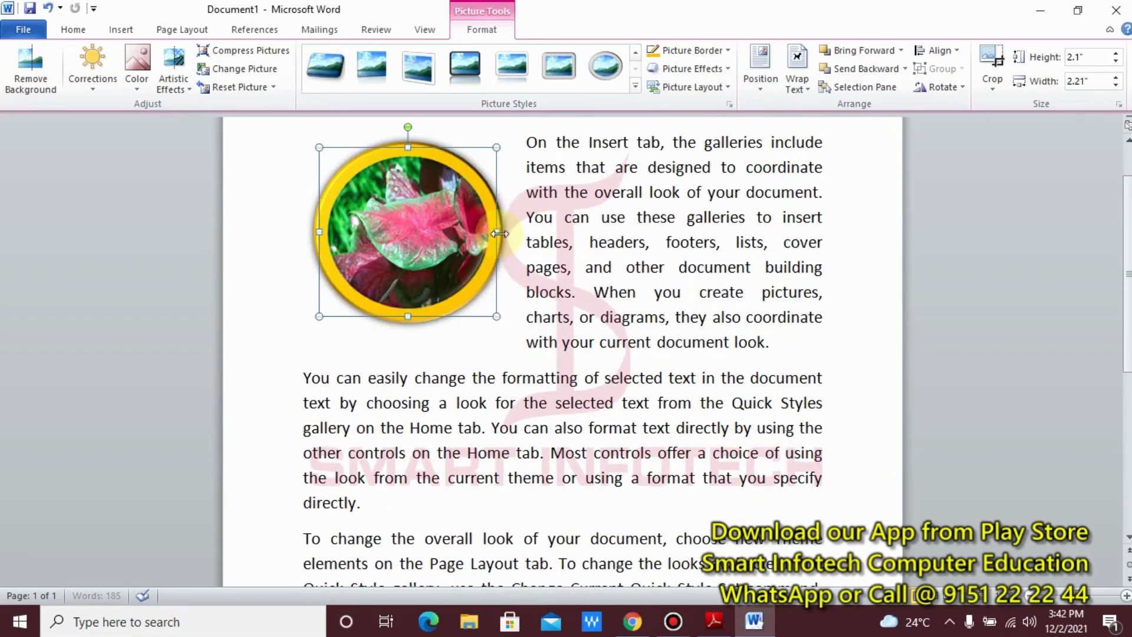
{"action": "left_click", "coordinate": [495, 316]}
{"action": "left_click", "coordinate": [493, 313]}
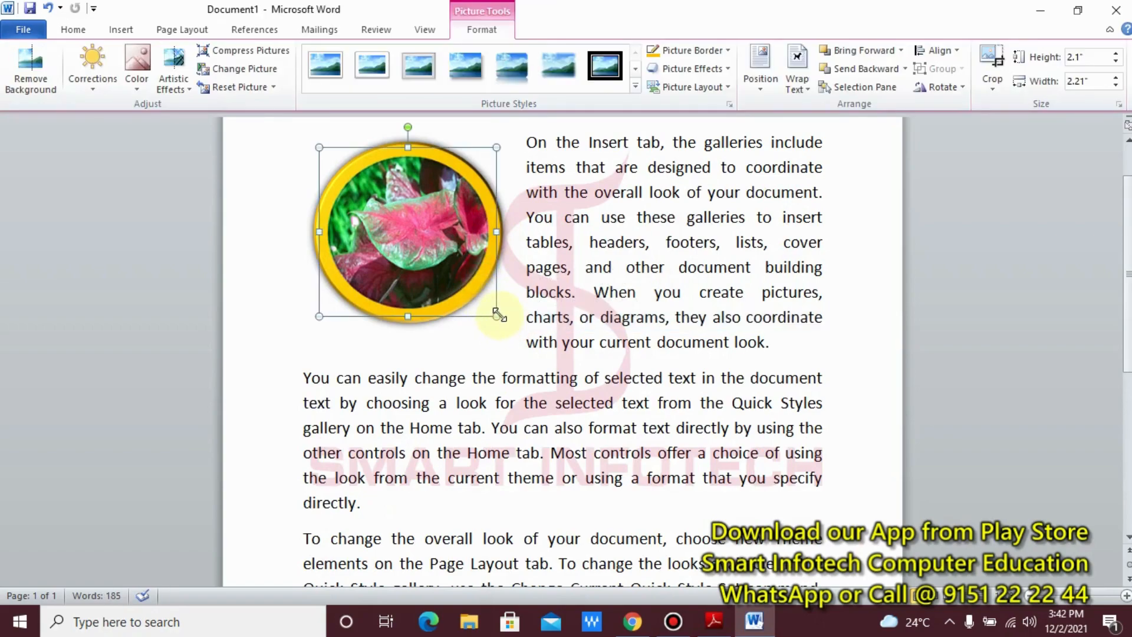
{"action": "left_click_drag", "start_coordinate": [498, 316], "coordinate": [518, 347]}
{"action": "left_click", "coordinate": [599, 338]}
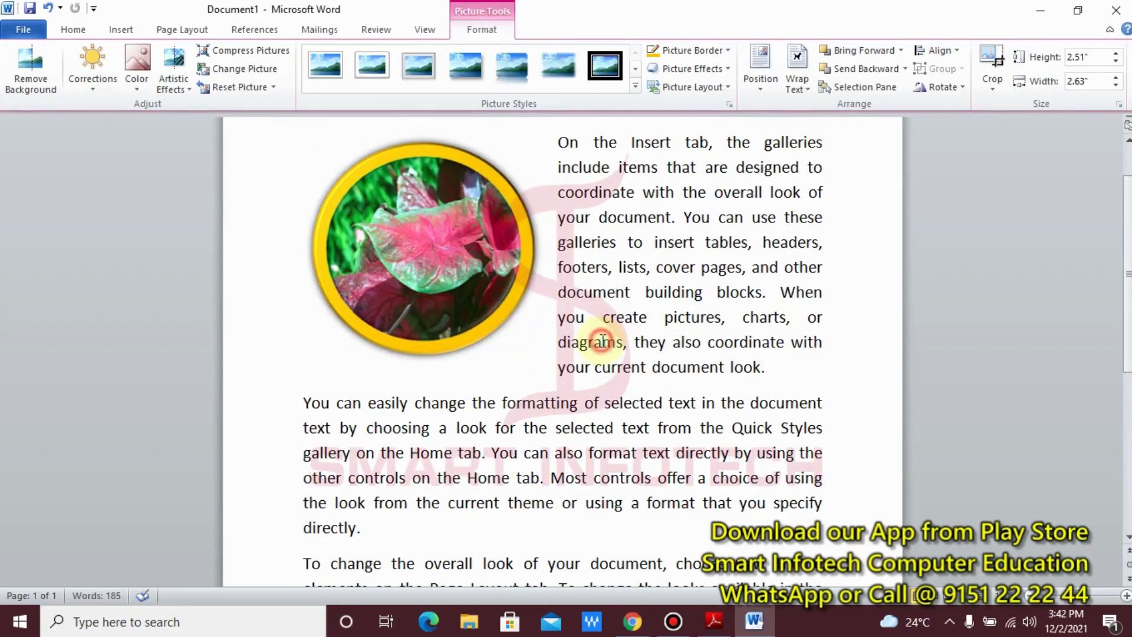
{"action": "scroll", "coordinate": [602, 341], "scroll_direction": "up", "scroll_amount": 1}
{"action": "left_click", "coordinate": [441, 271]}
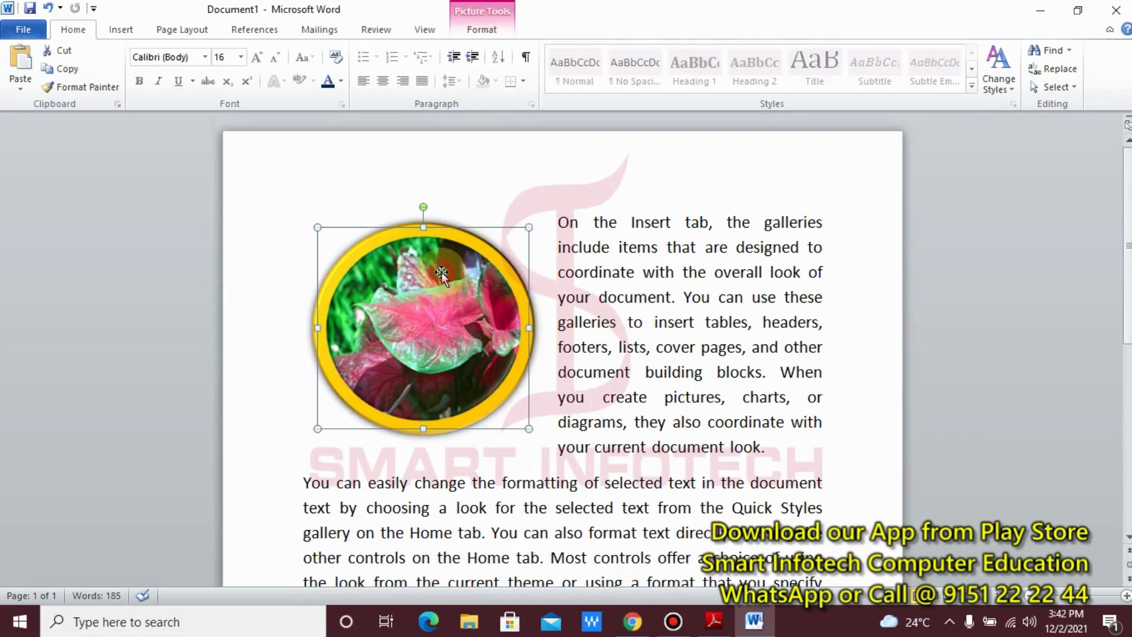
{"action": "left_click", "coordinate": [481, 28]}
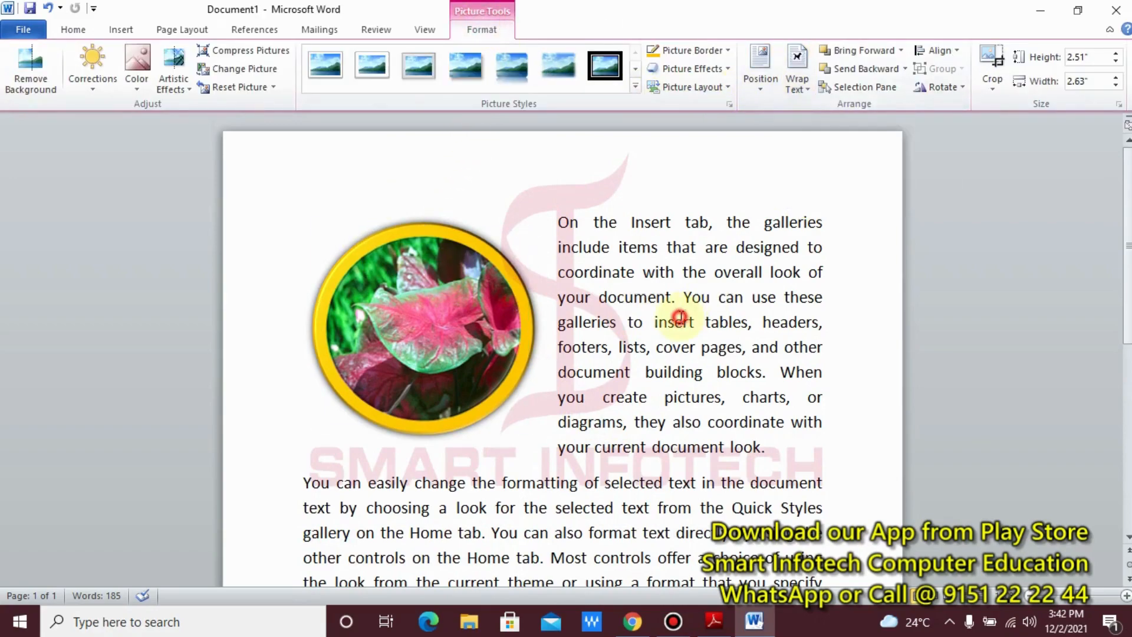
{"action": "left_click", "coordinate": [684, 322]}
{"action": "left_click", "coordinate": [455, 305]}
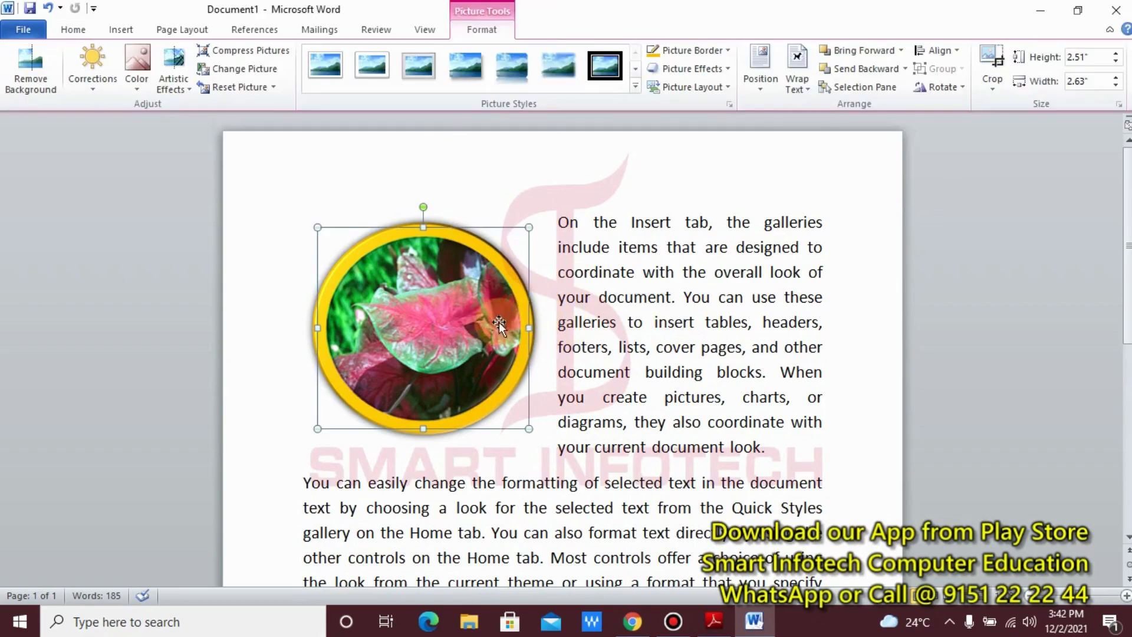
{"action": "left_click", "coordinate": [606, 325]}
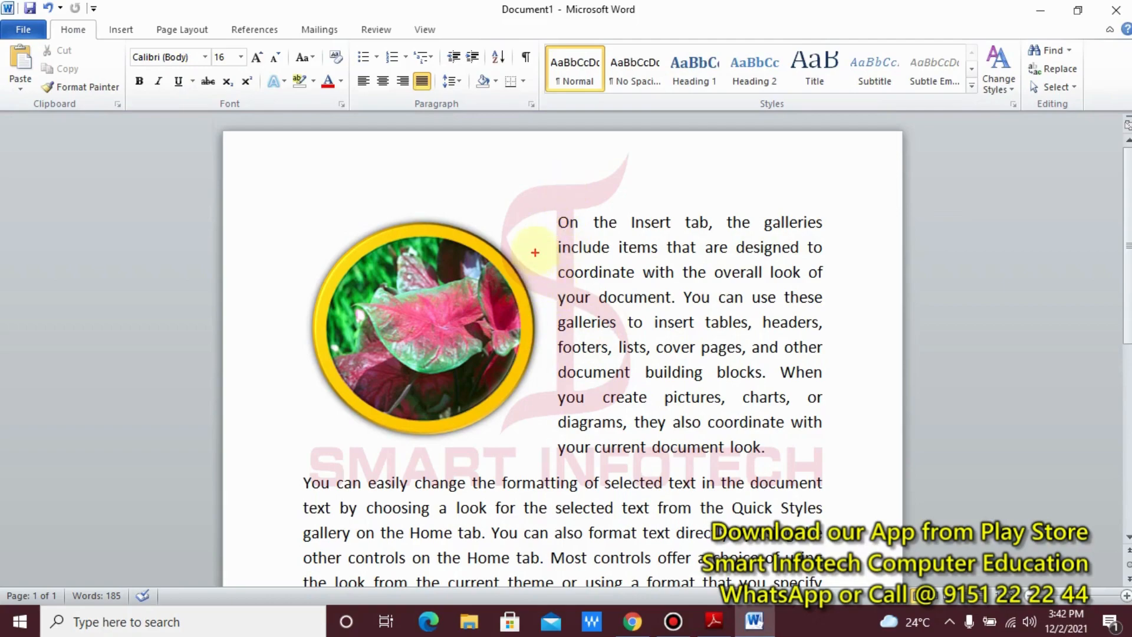
{"action": "mouse_move", "coordinate": [522, 224]}
{"action": "left_mouse_down"}
{"action": "mouse_move", "coordinate": [539, 289]}
{"action": "mouse_move", "coordinate": [541, 399]}
{"action": "left_mouse_up"}
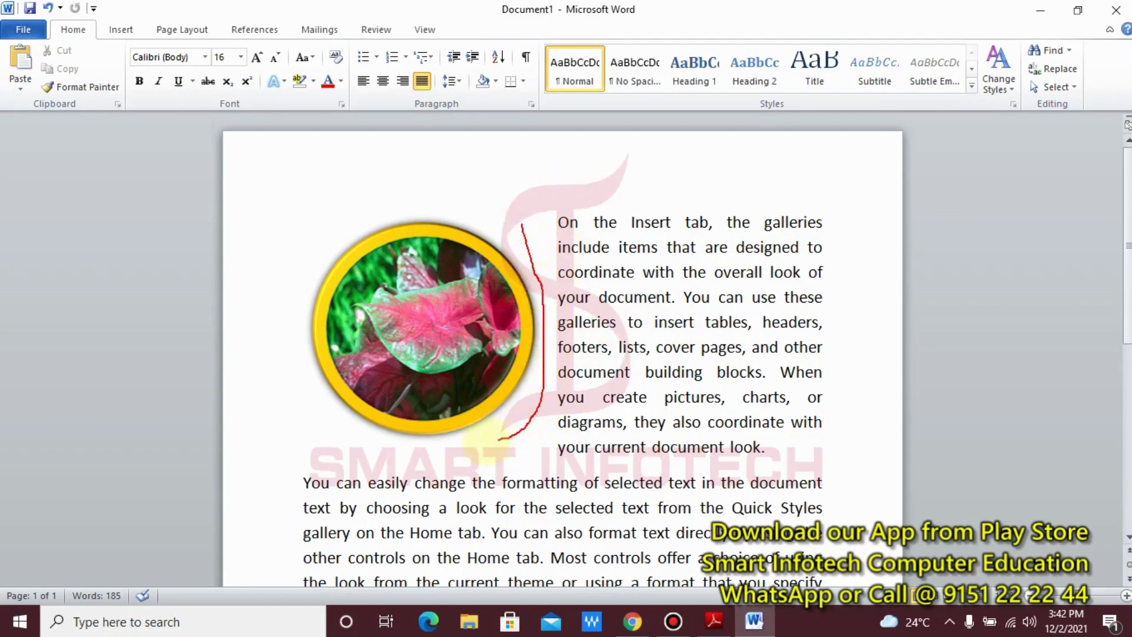
{"action": "left_click_drag", "start_coordinate": [498, 439], "coordinate": [365, 455]}
{"action": "mouse_move", "coordinate": [271, 400]}
{"action": "left_mouse_down"}
{"action": "mouse_move", "coordinate": [331, 224]}
{"action": "mouse_move", "coordinate": [449, 231]}
{"action": "left_mouse_up"}
{"action": "key", "text": "Escape"}
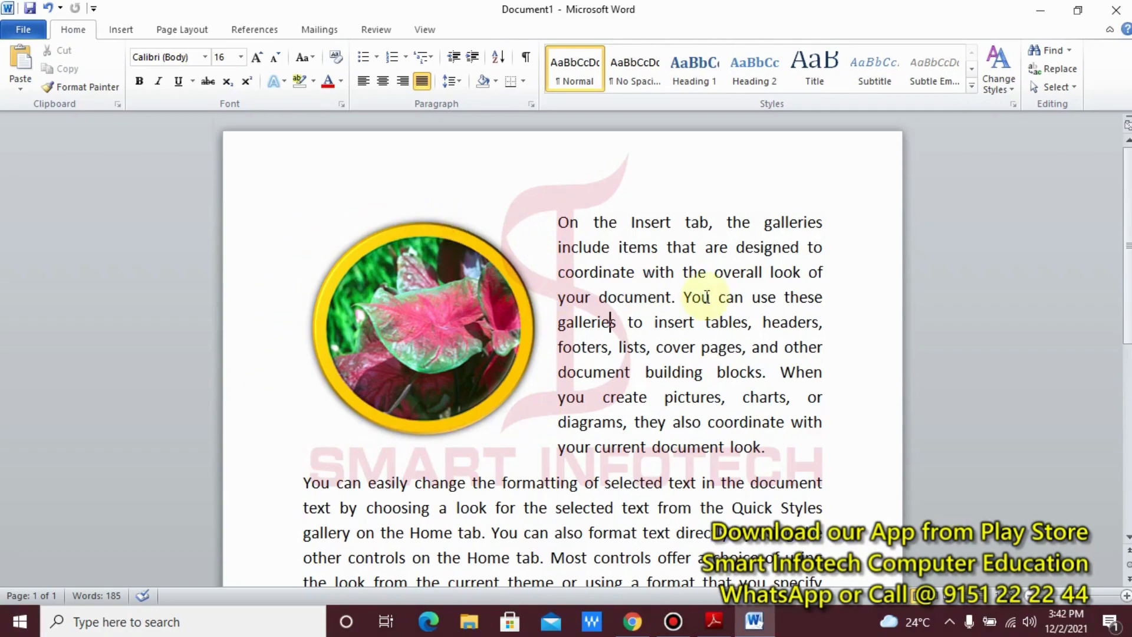
Set the leaf picture's text wrapping to Tight so the text follows its round outline.
{"action": "left_click", "coordinate": [490, 326]}
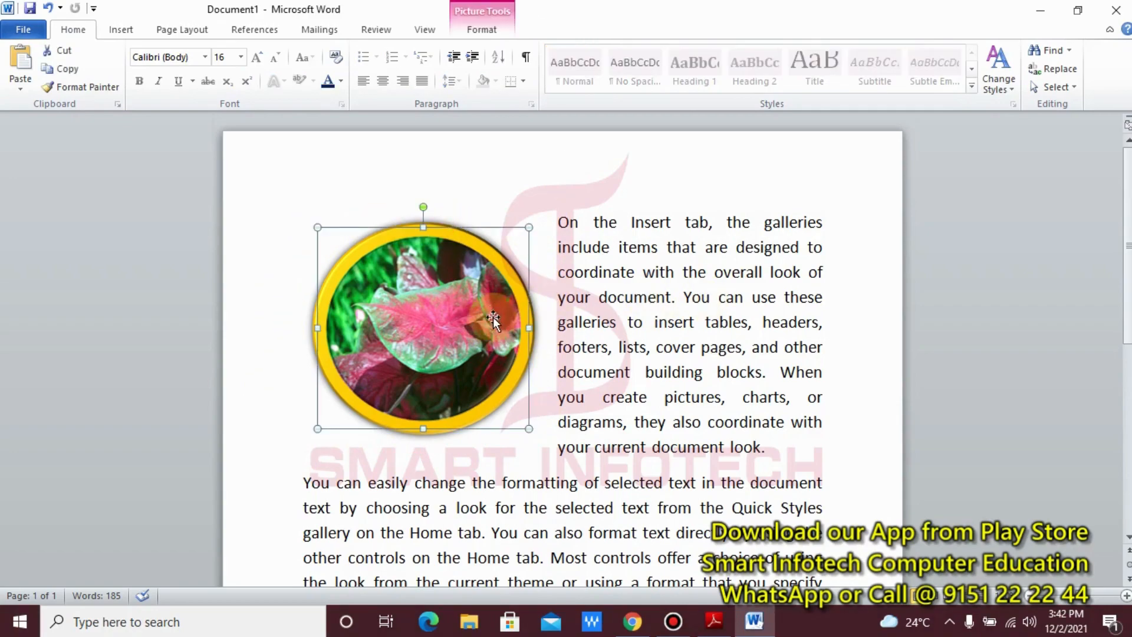
{"action": "left_click", "coordinate": [491, 31]}
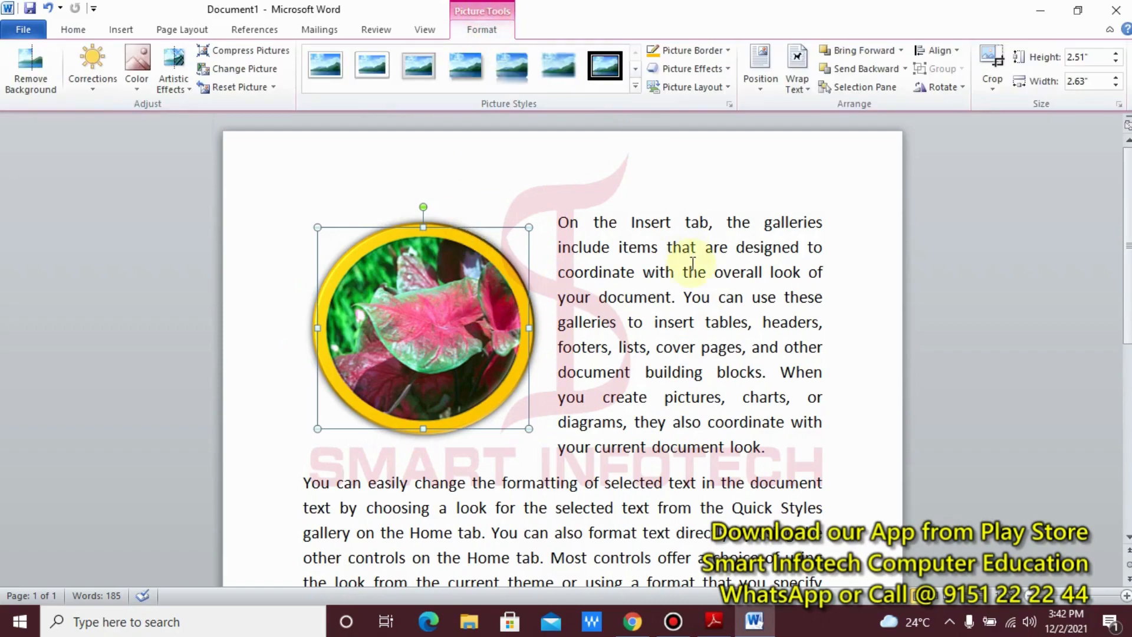
{"action": "left_click", "coordinate": [807, 88]}
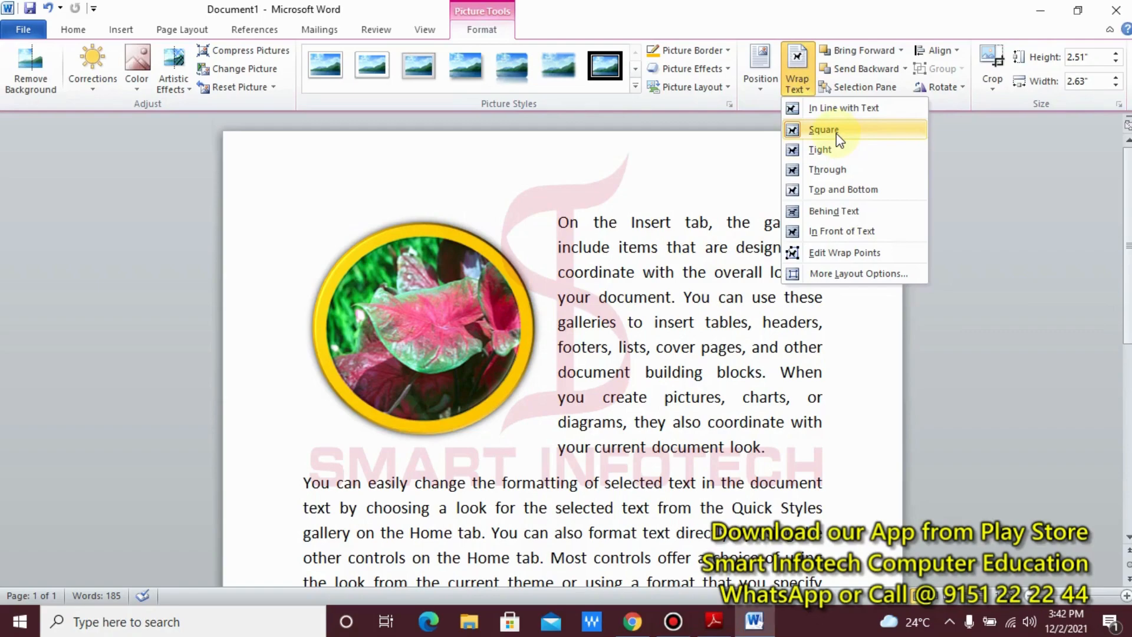
{"action": "left_click", "coordinate": [821, 150]}
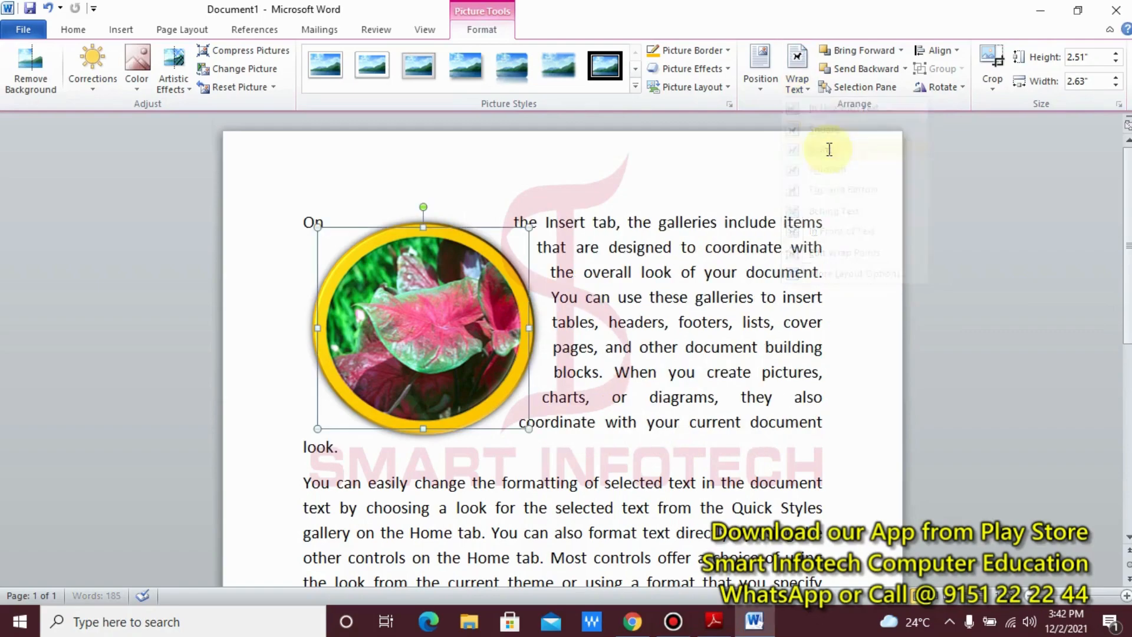
{"action": "left_click", "coordinate": [606, 302]}
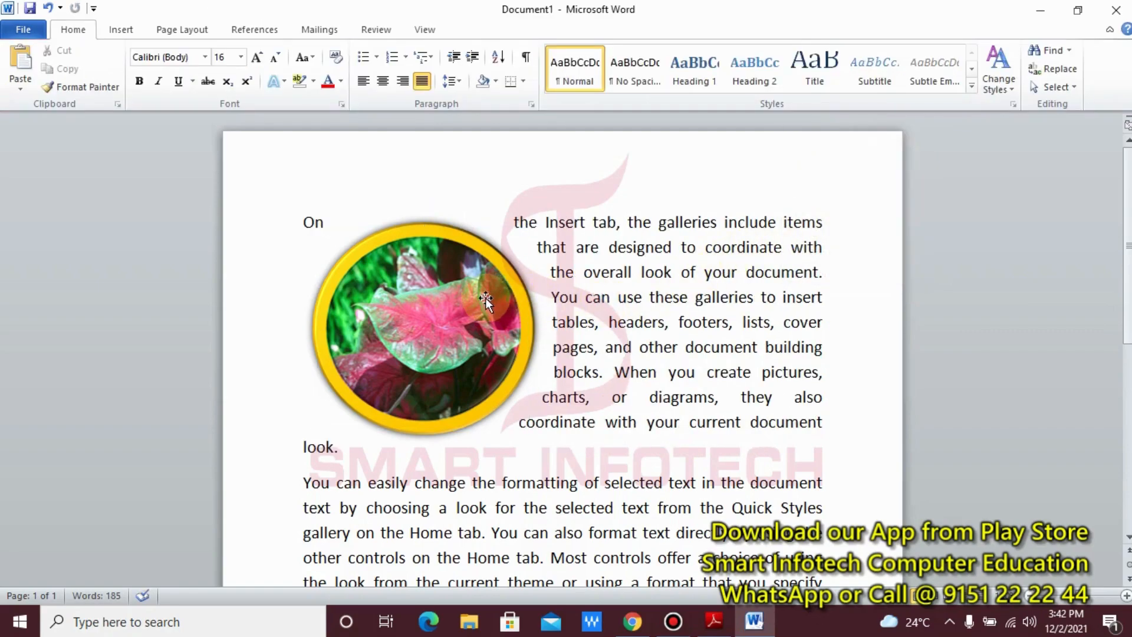
Move the tightly wrapped leaf picture to the middle of the page, between the first and second paragraphs.
{"action": "left_click_drag", "start_coordinate": [486, 298], "coordinate": [533, 324]}
{"action": "left_click", "coordinate": [684, 348]}
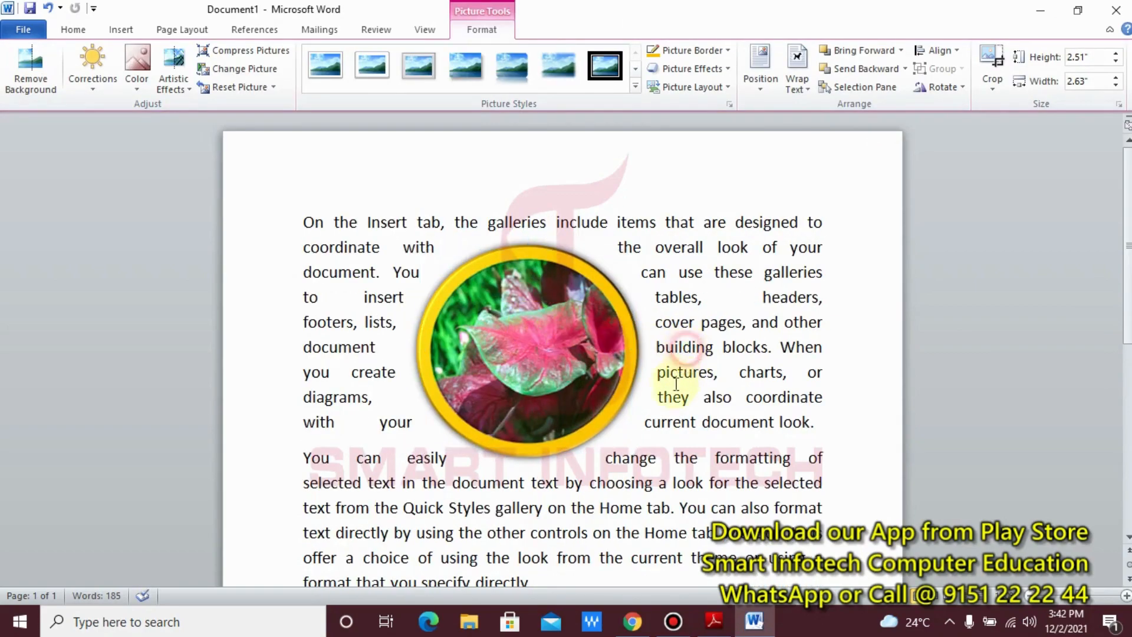
{"action": "scroll", "coordinate": [676, 384], "scroll_direction": "down", "scroll_amount": 2}
{"action": "left_click_drag", "start_coordinate": [586, 289], "coordinate": [597, 329]}
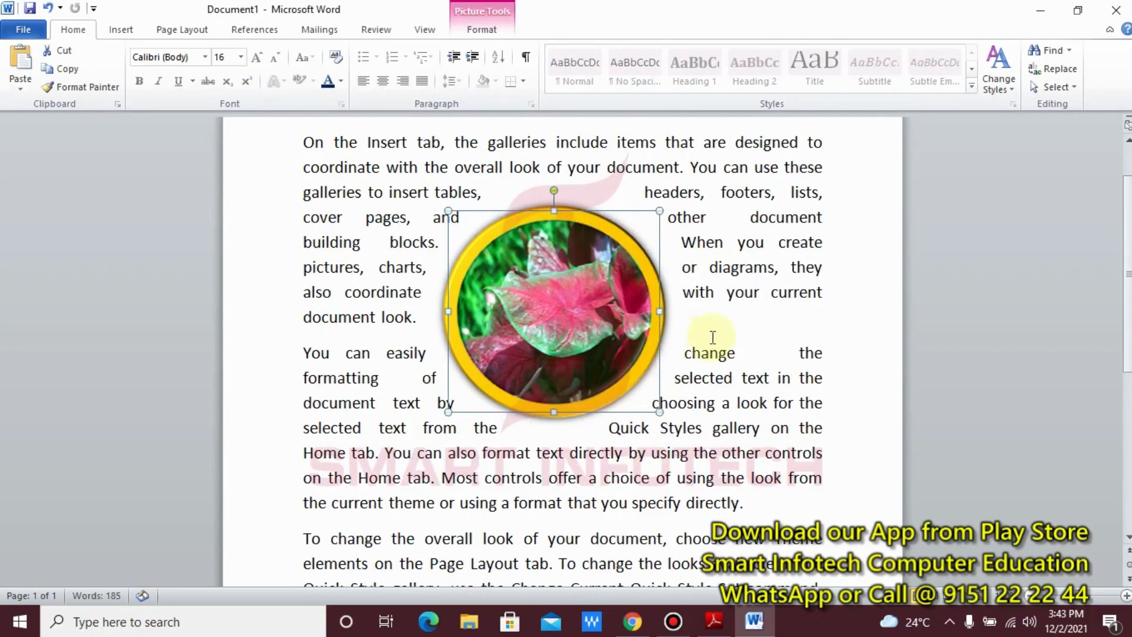
{"action": "left_click", "coordinate": [713, 337]}
{"action": "left_click", "coordinate": [727, 292]}
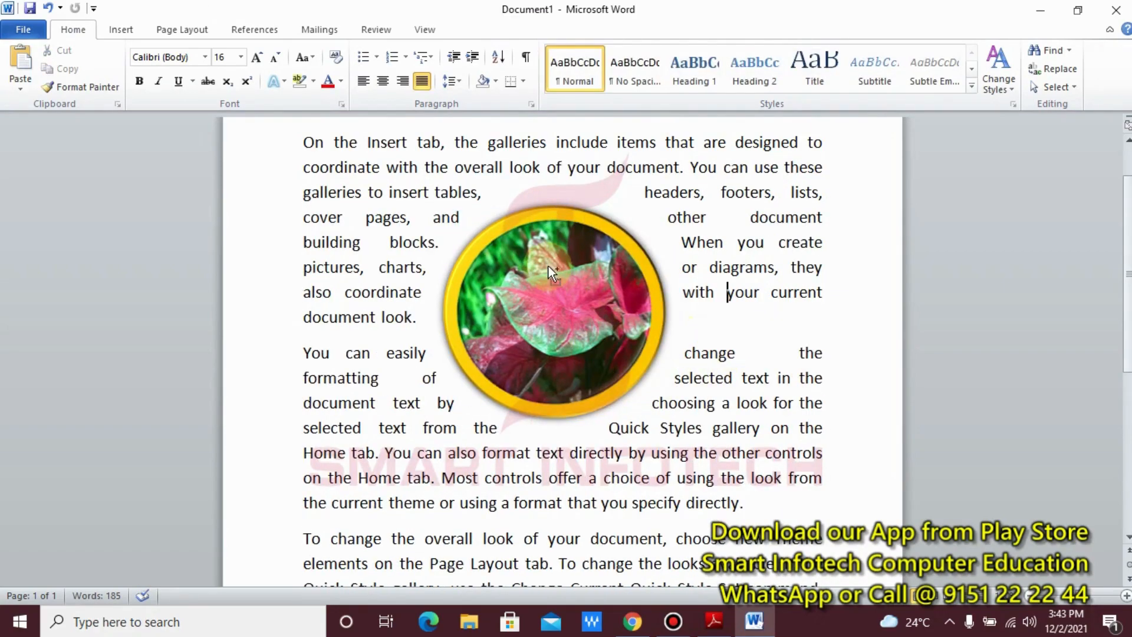
{"action": "mouse_move", "coordinate": [470, 219]}
{"action": "left_mouse_down"}
{"action": "mouse_move", "coordinate": [443, 263]}
{"action": "mouse_move", "coordinate": [433, 330]}
{"action": "mouse_move", "coordinate": [472, 395]}
{"action": "mouse_move", "coordinate": [587, 418]}
{"action": "mouse_move", "coordinate": [684, 363]}
{"action": "mouse_move", "coordinate": [639, 235]}
{"action": "mouse_move", "coordinate": [470, 196]}
{"action": "left_mouse_up"}
{"action": "key", "text": "Escape"}
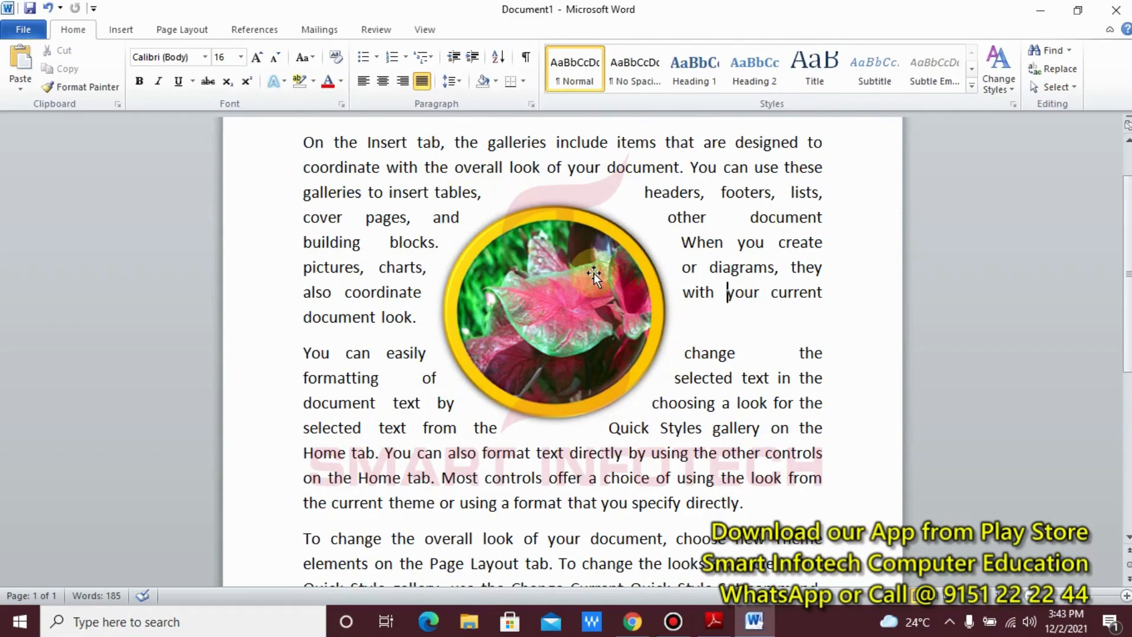
Change the leaf picture's text wrapping to Through.
{"action": "left_click", "coordinate": [594, 274]}
{"action": "left_click", "coordinate": [481, 29]}
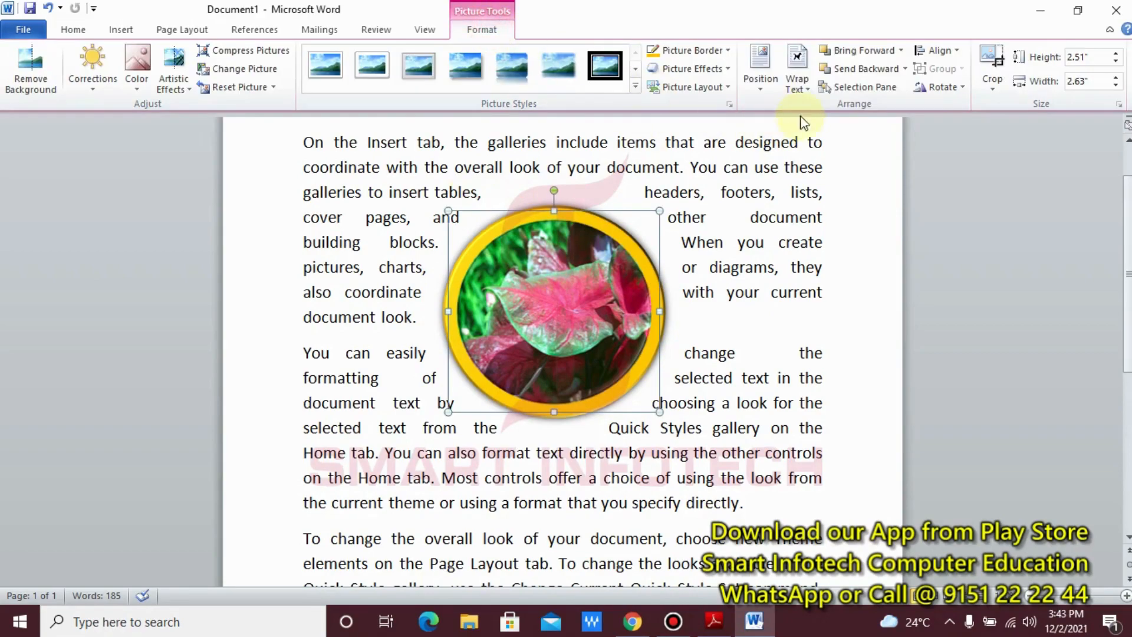
{"action": "left_click", "coordinate": [805, 92]}
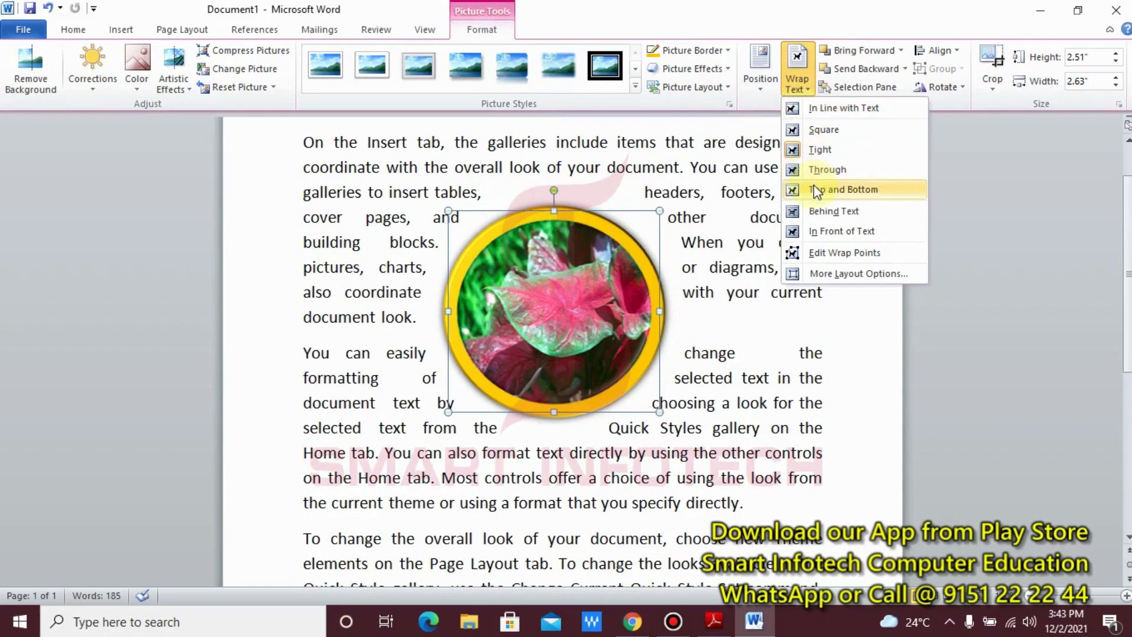
{"action": "left_click", "coordinate": [823, 172]}
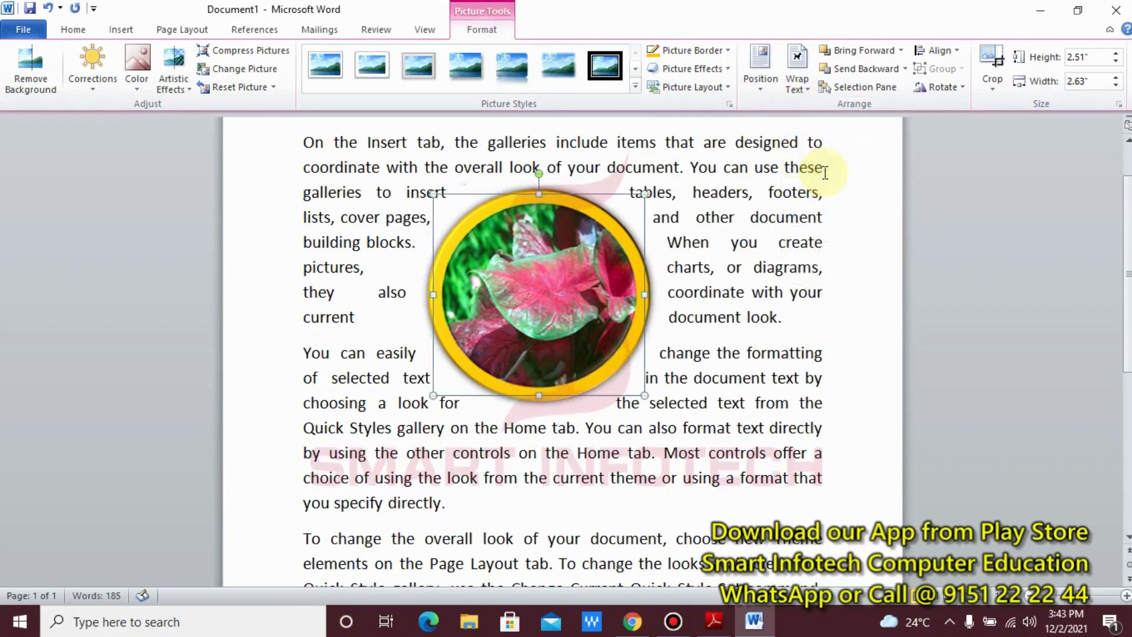
Wrap the text only at the picture's Top and Bottom, and move the picture slightly lower in the first paragraph.
{"action": "left_click", "coordinate": [802, 87]}
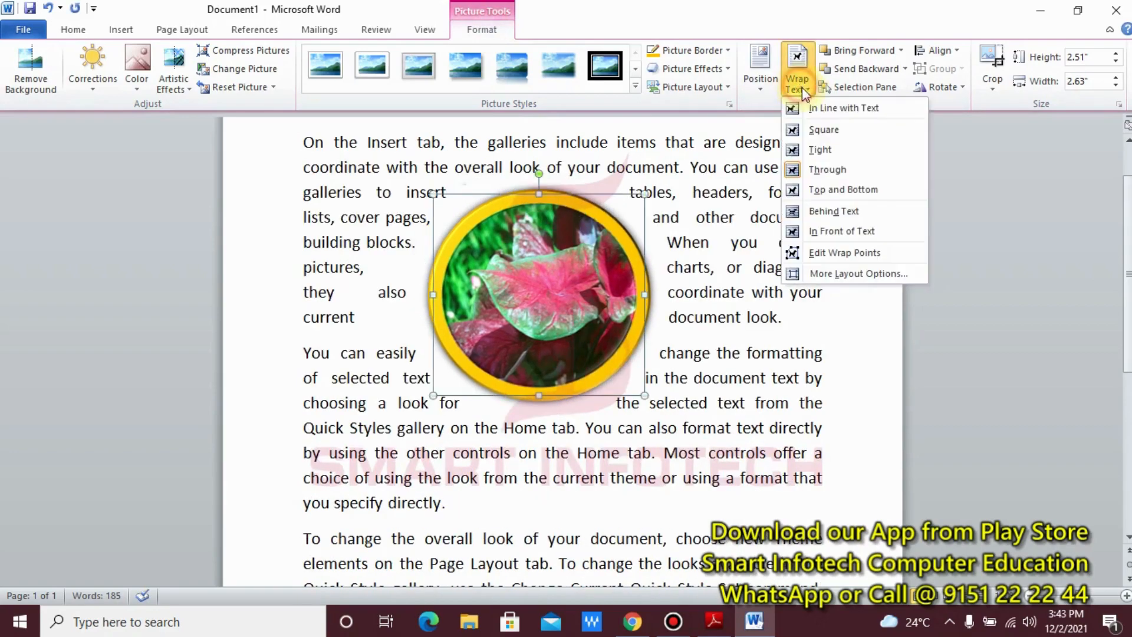
{"action": "left_click", "coordinate": [834, 191]}
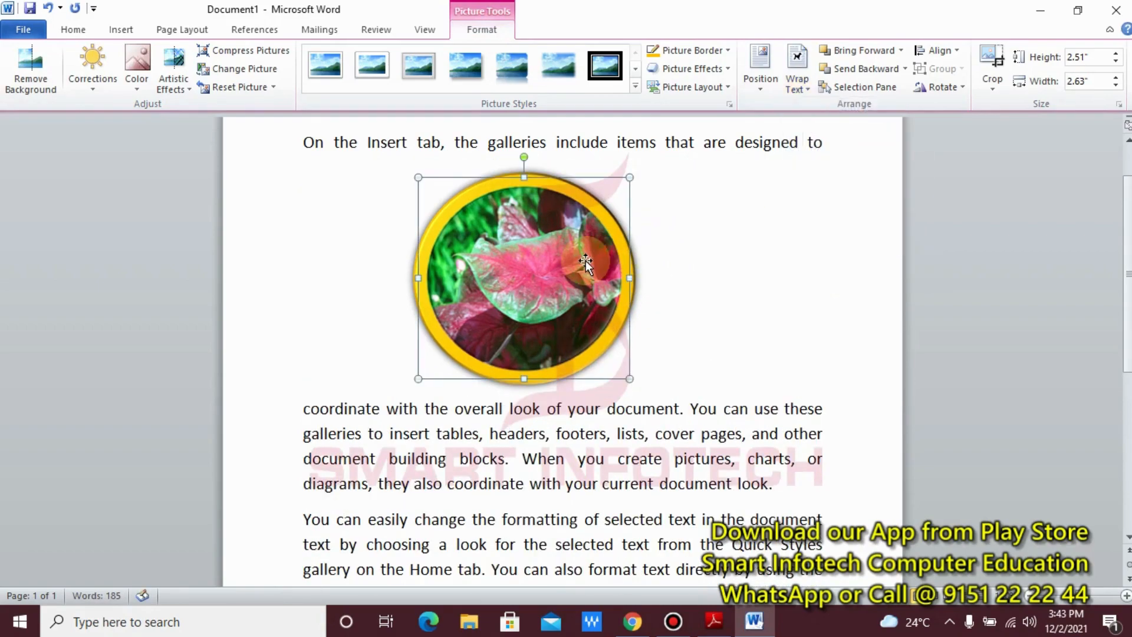
{"action": "left_click_drag", "start_coordinate": [585, 263], "coordinate": [615, 296]}
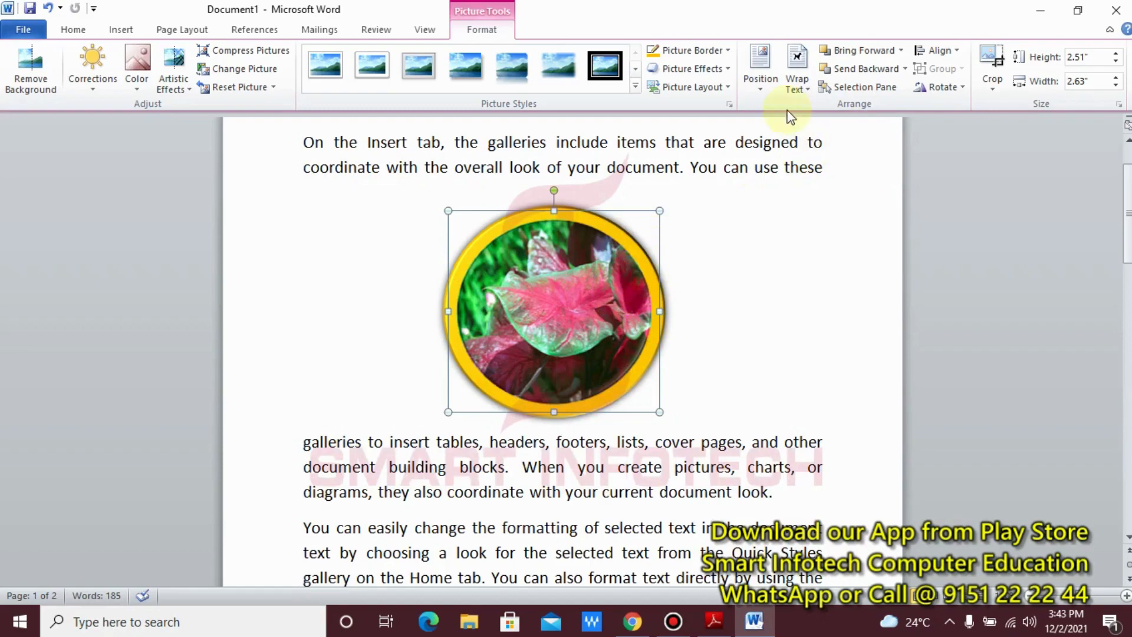
Place the leaf picture Behind Text, and switch its wrapping to In Front of Text.
{"action": "left_click", "coordinate": [798, 82]}
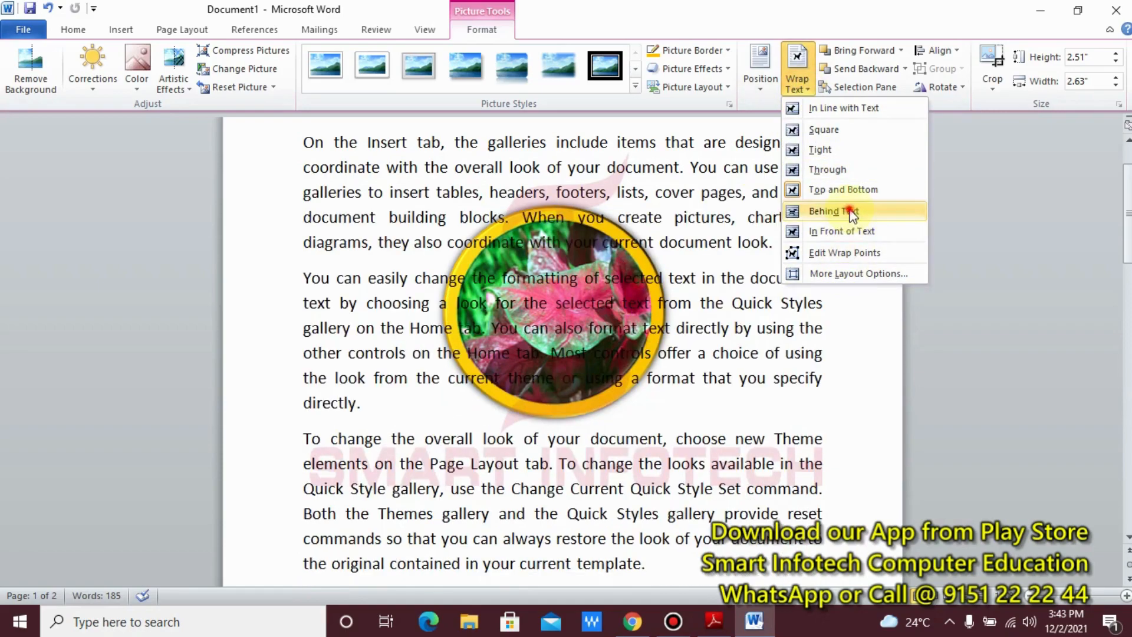
{"action": "left_click", "coordinate": [849, 211]}
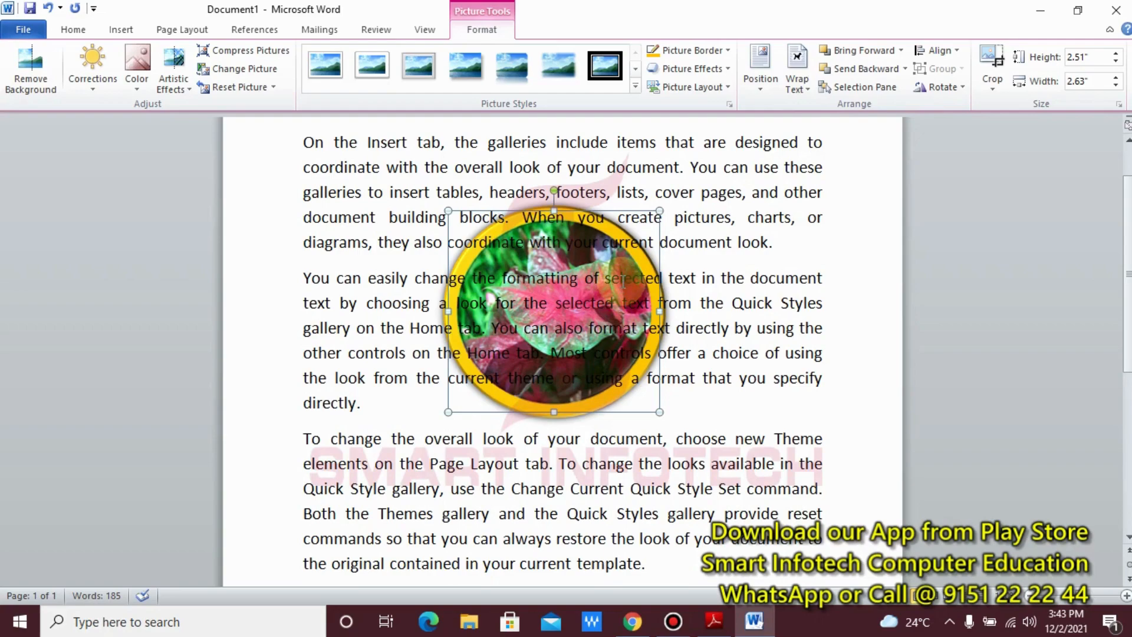
{"action": "left_click", "coordinate": [797, 65]}
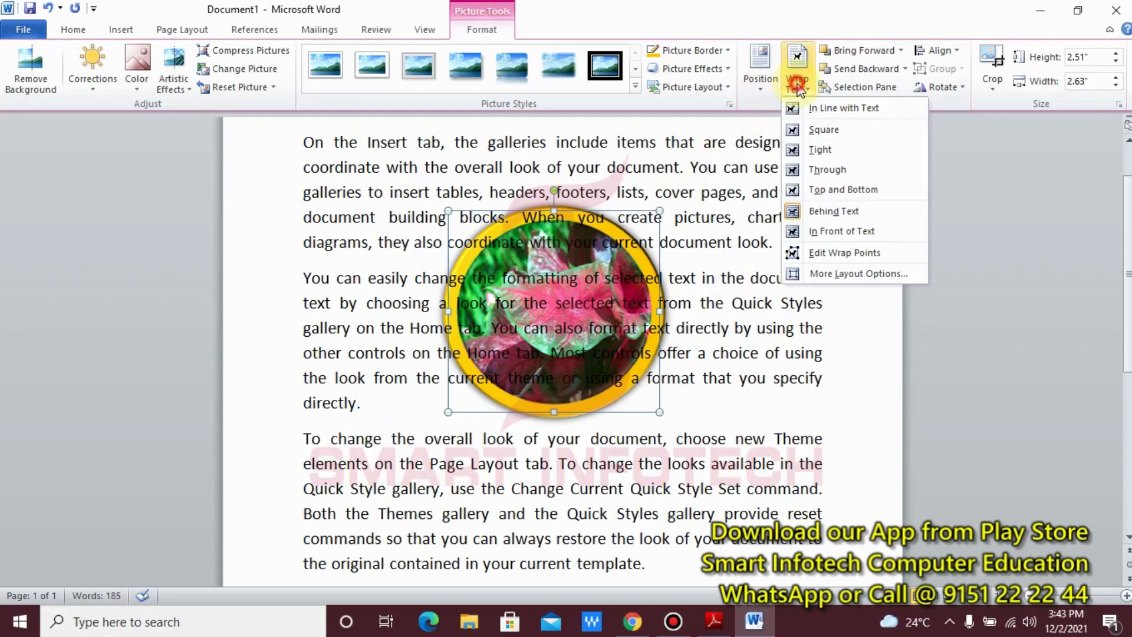
{"action": "left_click", "coordinate": [830, 232]}
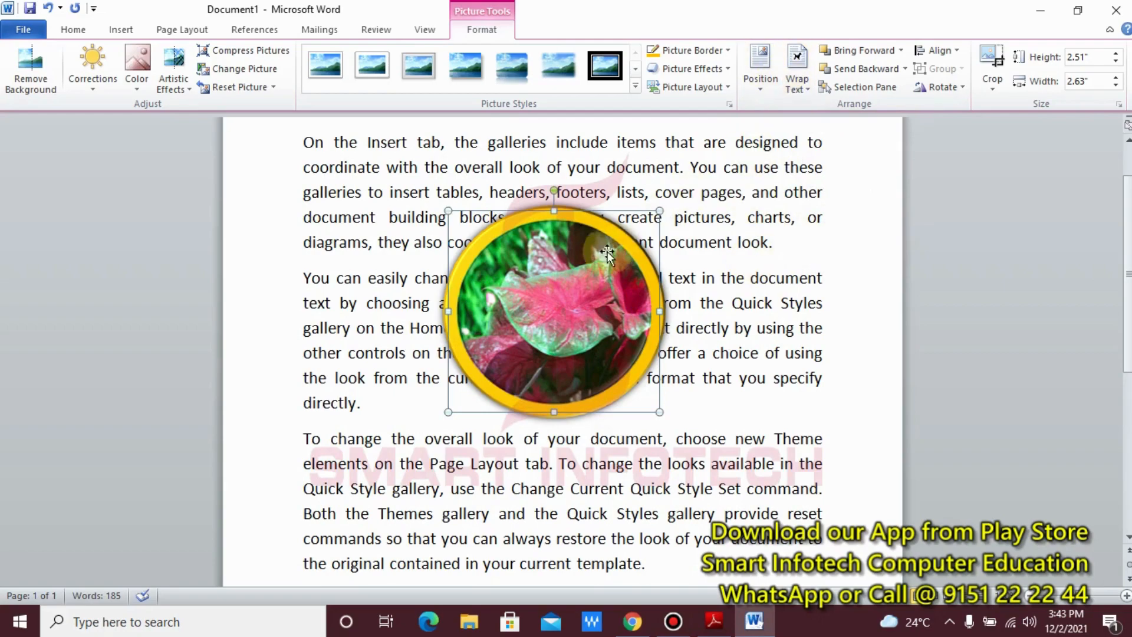
Move the leaf picture over the text to the right side, and back to the left margin of the paragraphs.
{"action": "left_click_drag", "start_coordinate": [607, 254], "coordinate": [684, 248]}
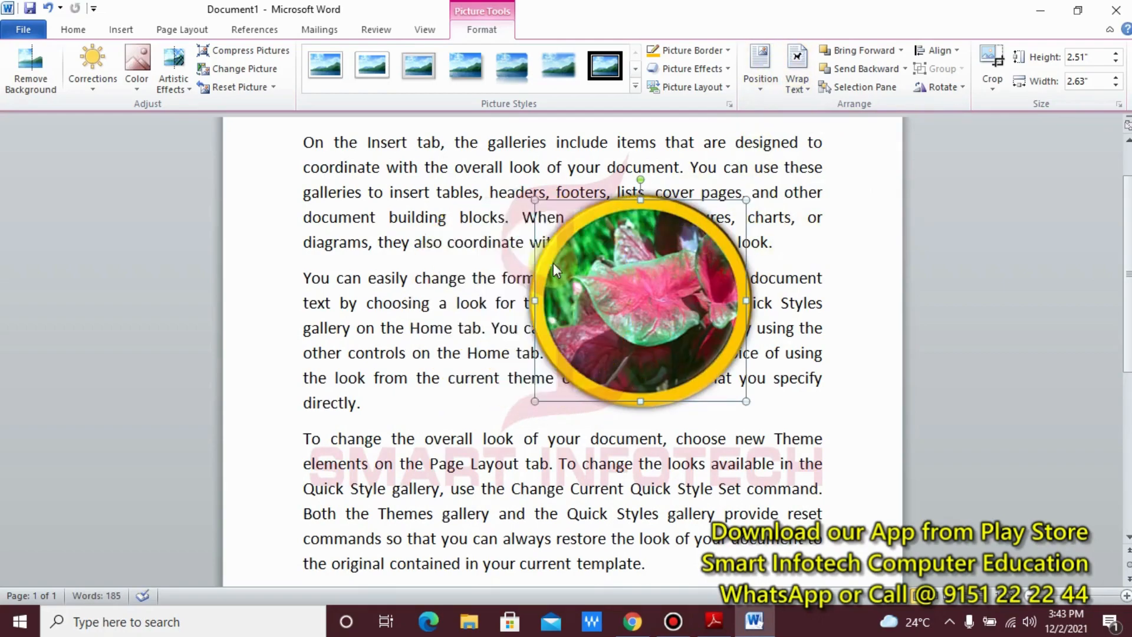
{"action": "left_click_drag", "start_coordinate": [552, 263], "coordinate": [426, 255]}
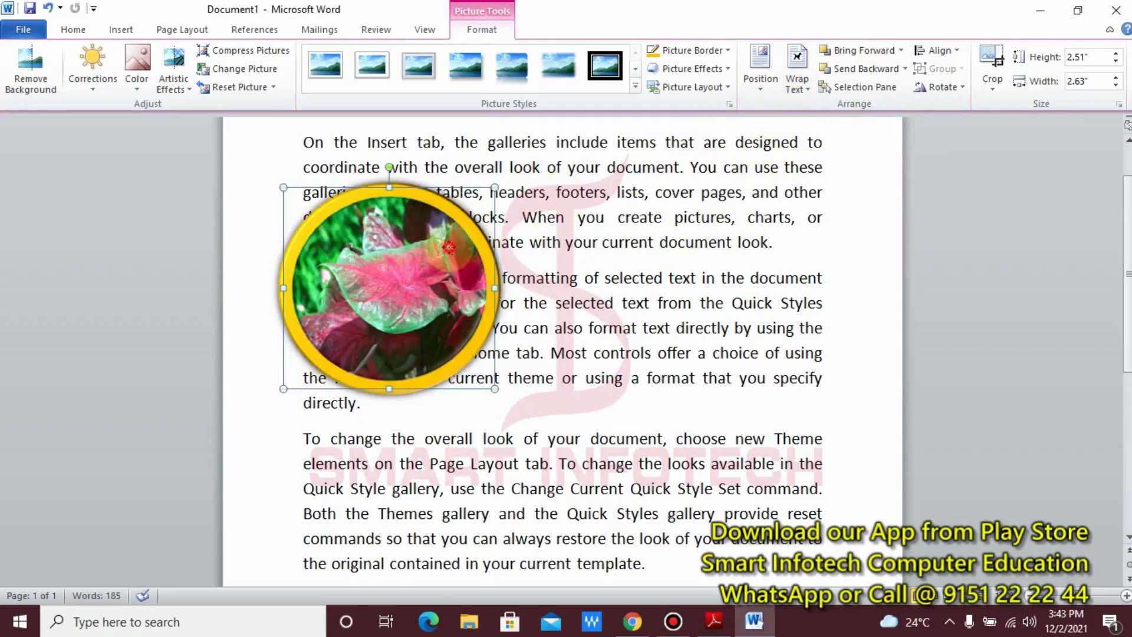
{"action": "left_click_drag", "start_coordinate": [449, 247], "coordinate": [479, 246]}
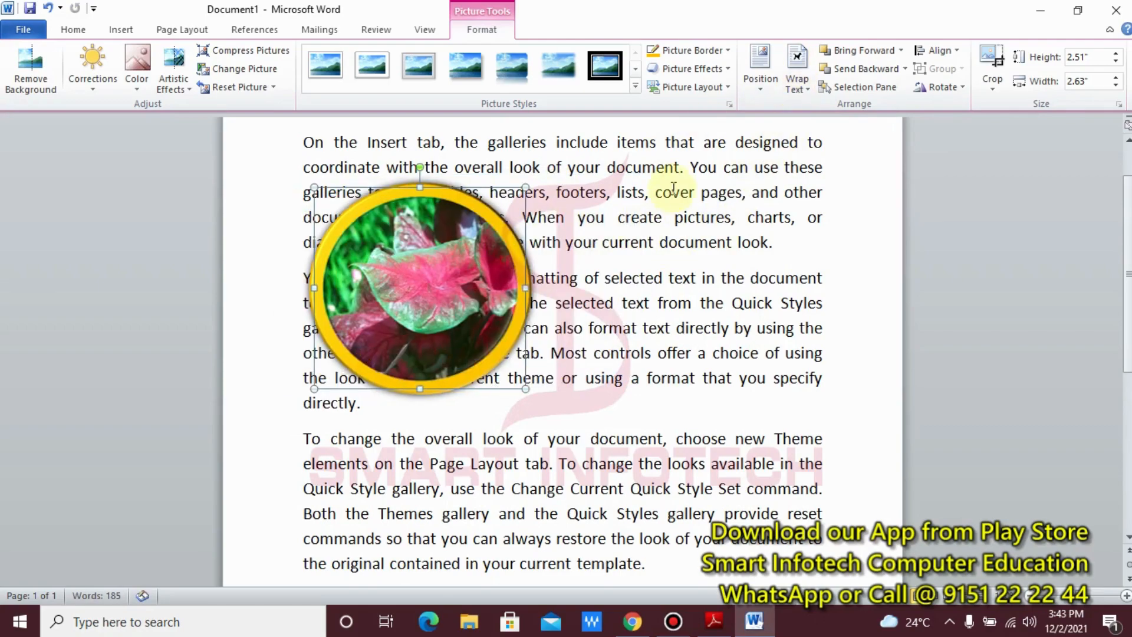
Set the leaf picture's wrapping back to Tight and move it up beside the first paragraph.
{"action": "left_click", "coordinate": [810, 90]}
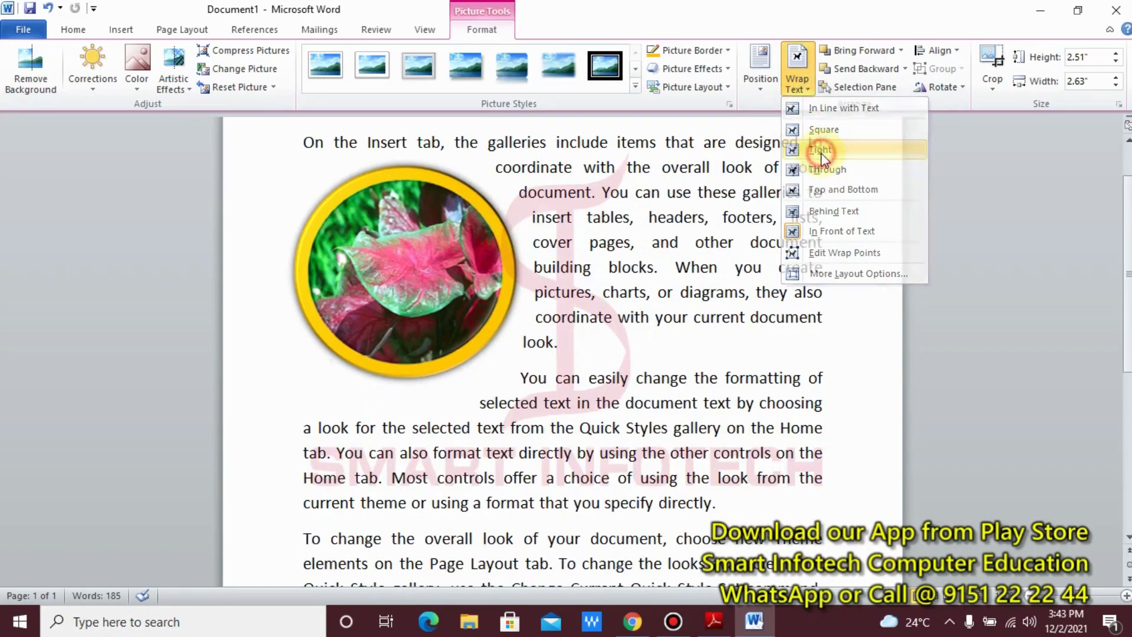
{"action": "left_click", "coordinate": [821, 151]}
{"action": "left_click_drag", "start_coordinate": [508, 260], "coordinate": [497, 204]}
{"action": "left_click", "coordinate": [631, 255]}
Move the tightly wrapped picture to the right of the first paragraph, and on to the middle between the first two paragraphs.
{"action": "left_click_drag", "start_coordinate": [478, 250], "coordinate": [714, 242]}
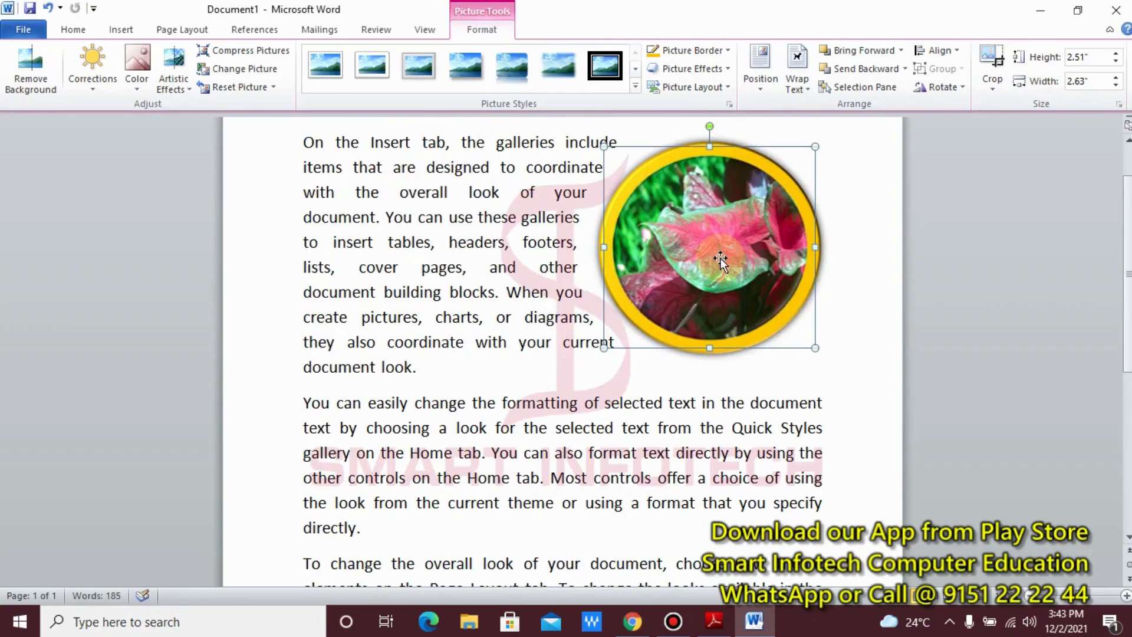
{"action": "left_click", "coordinate": [652, 414]}
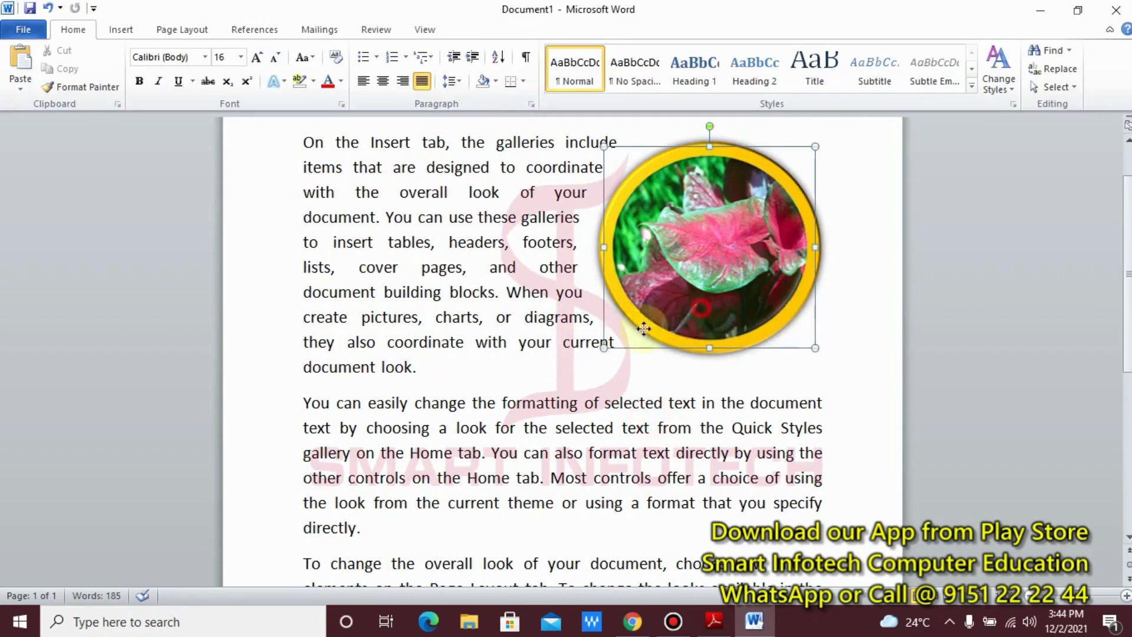
{"action": "left_click_drag", "start_coordinate": [639, 324], "coordinate": [505, 379]}
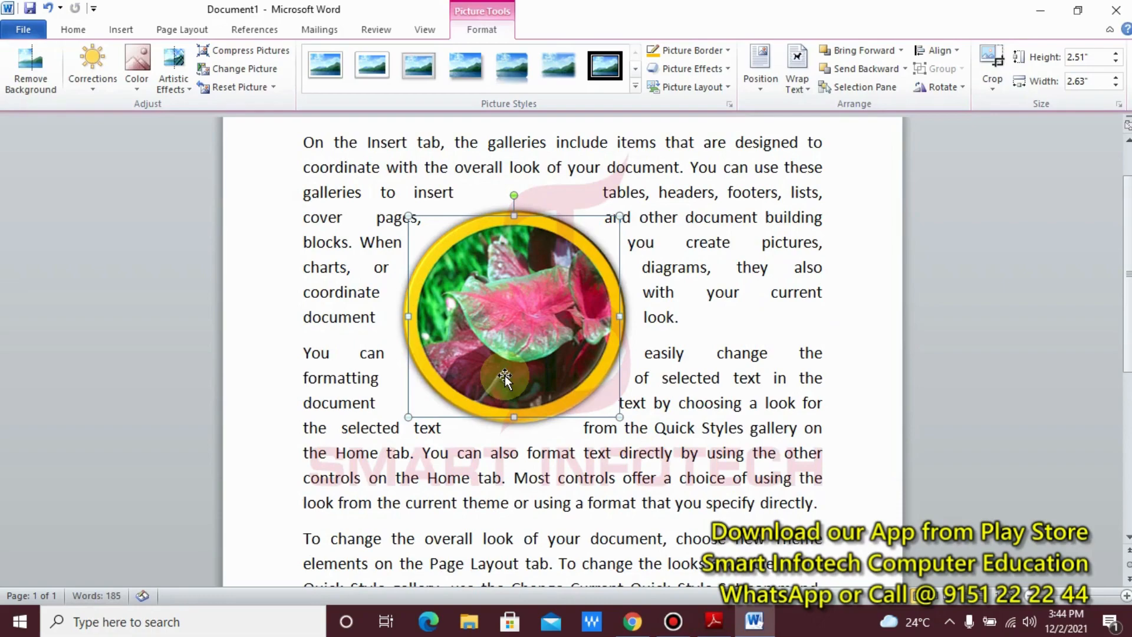
Edit the leaf picture's wrap points, pulling the upper-right point outward into the first paragraph.
{"action": "left_click", "coordinate": [819, 354]}
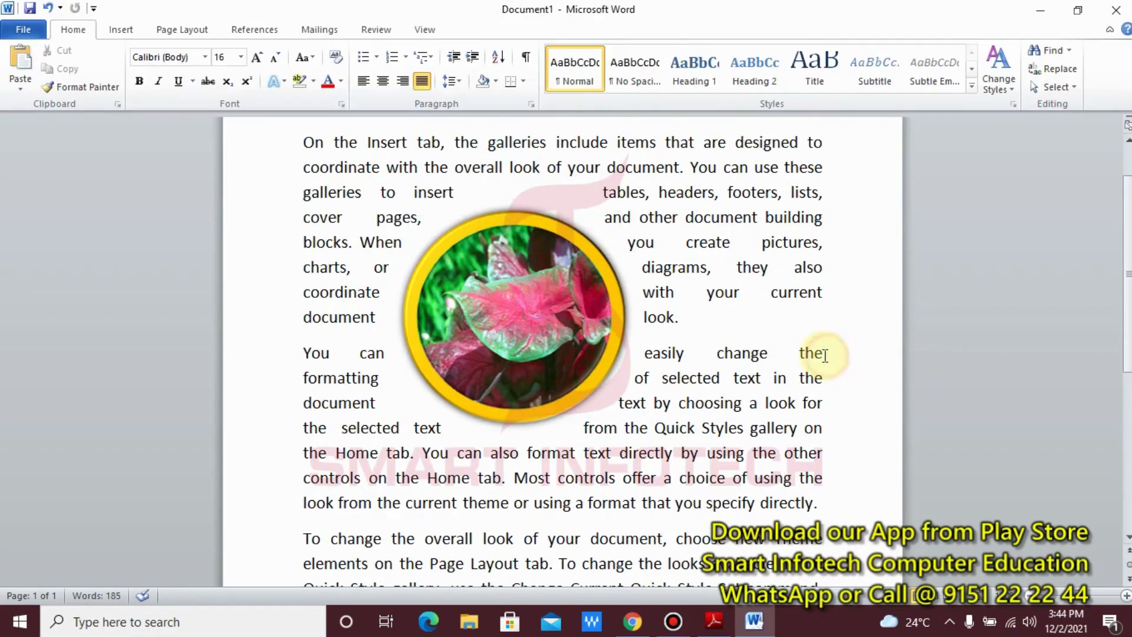
{"action": "left_click", "coordinate": [510, 274]}
{"action": "left_click", "coordinate": [799, 86]}
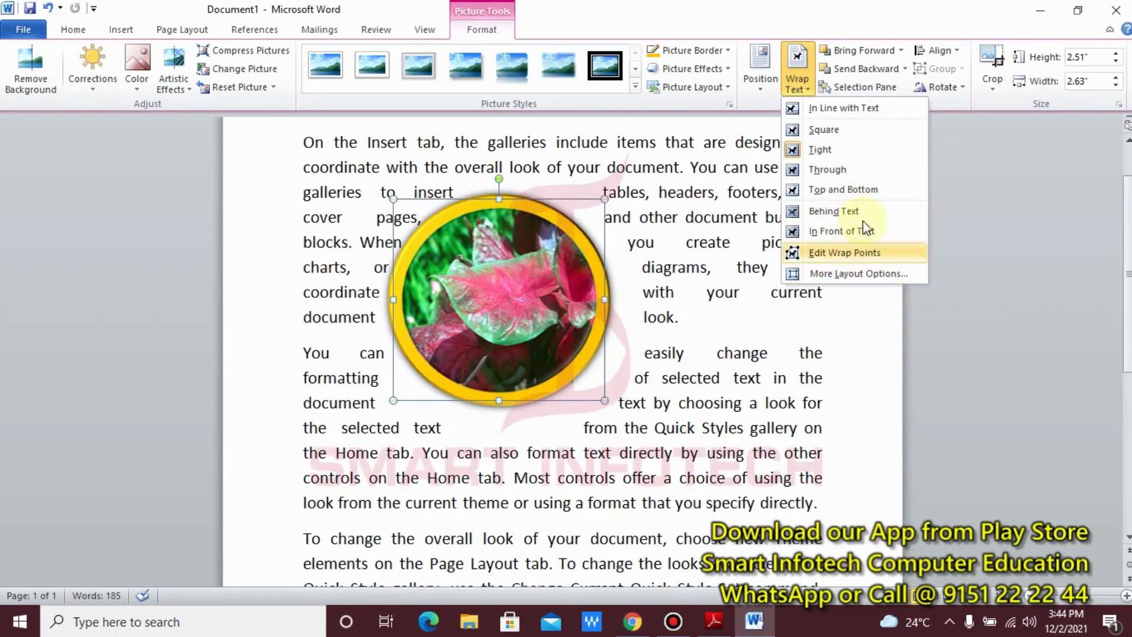
{"action": "left_click", "coordinate": [846, 253]}
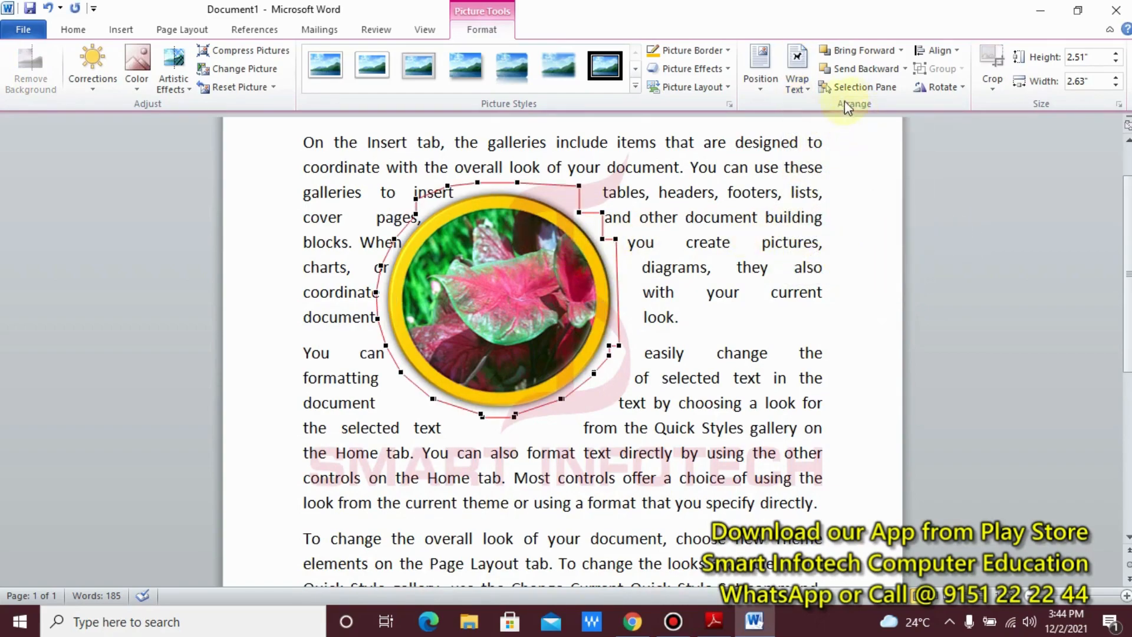
{"action": "left_click_drag", "start_coordinate": [579, 187], "coordinate": [671, 167]}
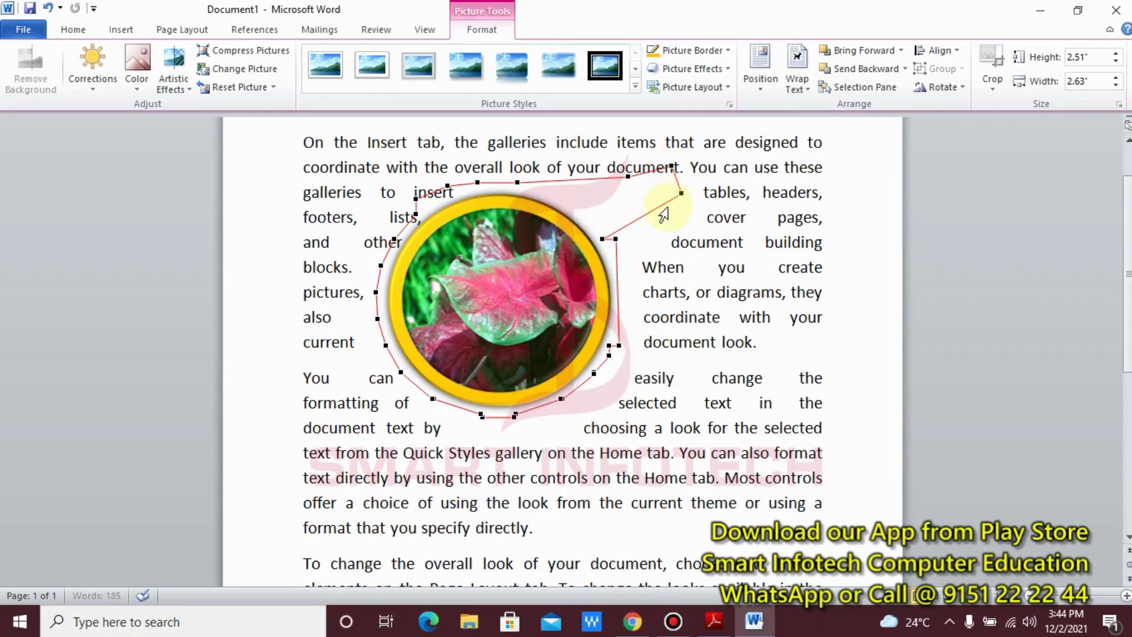
{"action": "left_click", "coordinate": [689, 317]}
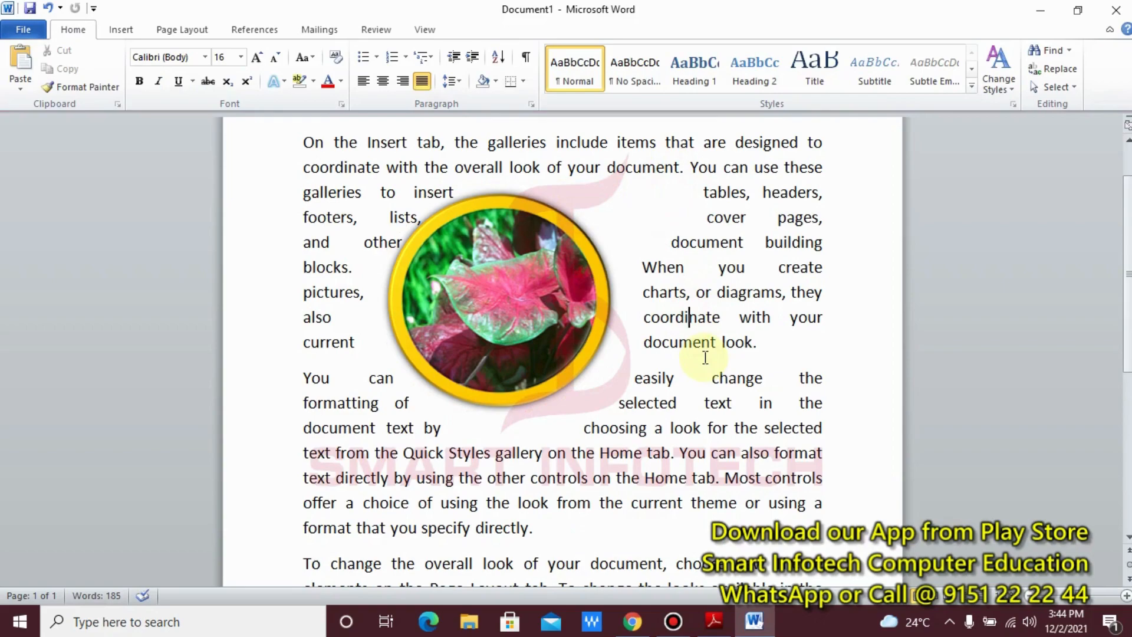
Undo the wrap point changes, keeping the leaf picture in the middle between the first two paragraphs.
{"action": "key", "text": "ctrl+z"}
{"action": "key", "text": "ctrl+z"}
{"action": "key", "text": "ctrl+z"}
{"action": "key", "text": "ctrl+z"}
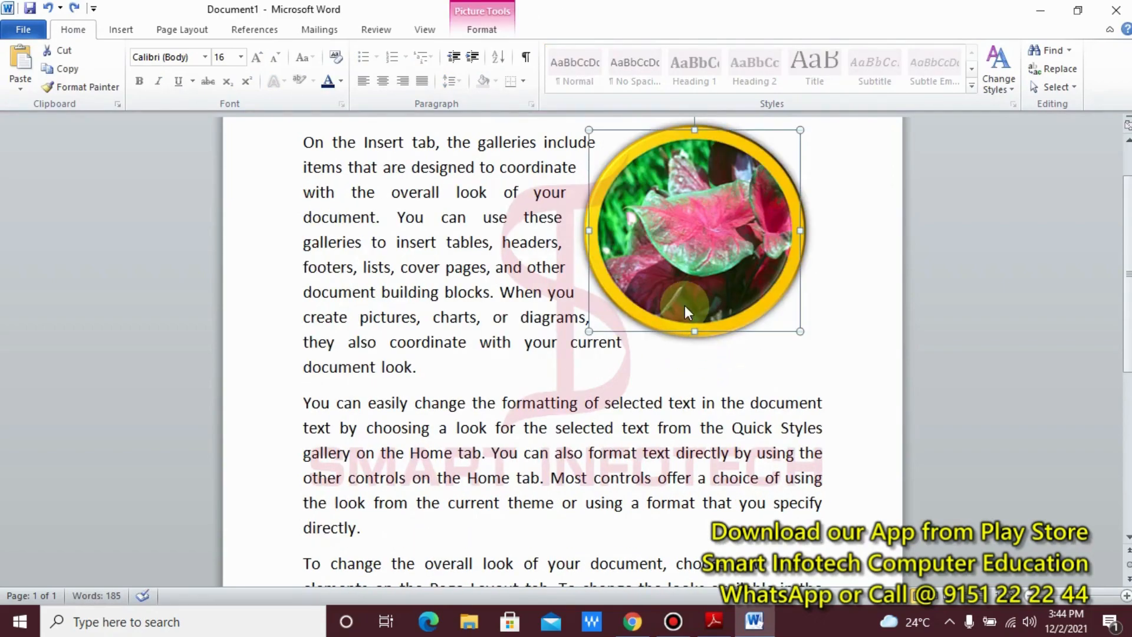
{"action": "key", "text": "ctrl+z"}
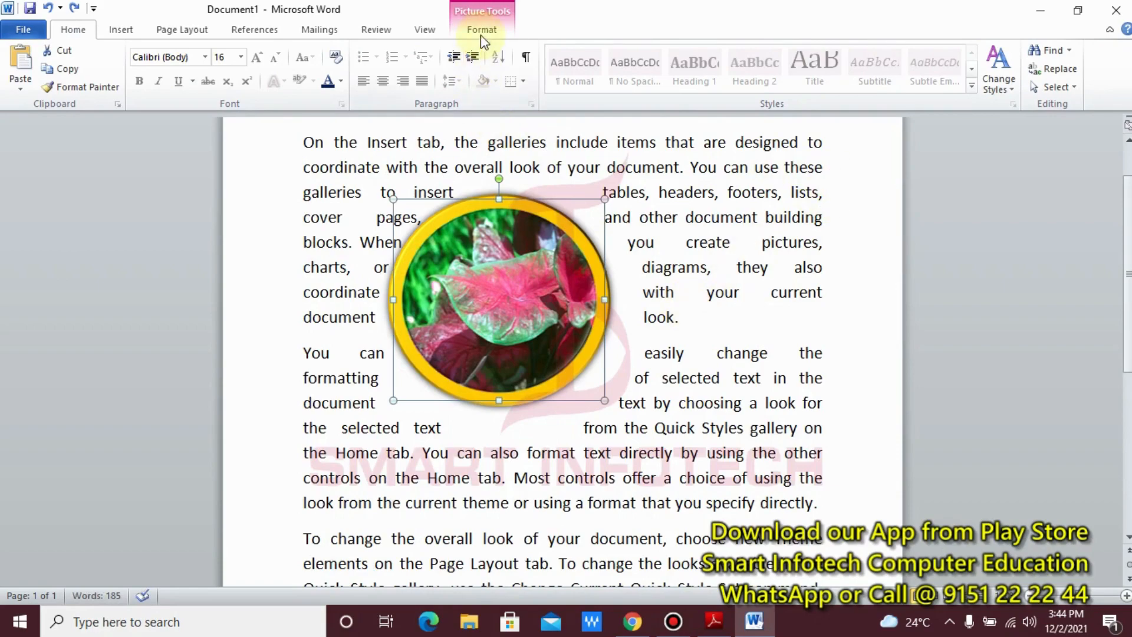
Try to duplicate the leaf picture with the copy overlapping the original's lower right, and undo the duplication.
{"action": "left_click", "coordinate": [481, 30]}
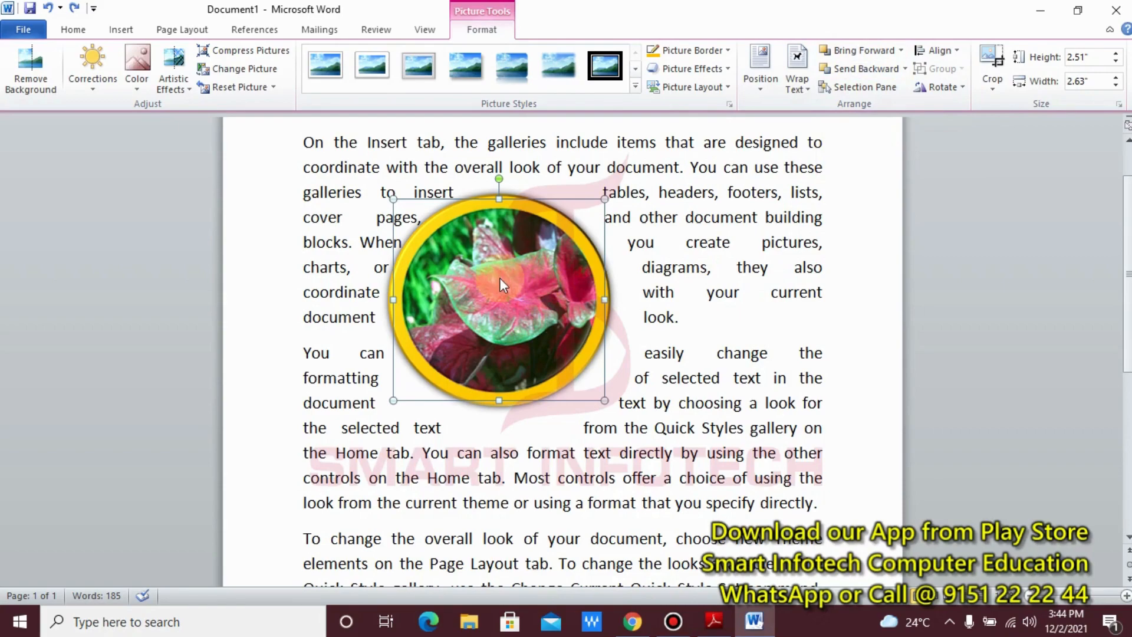
{"action": "key", "text": "ctrl+v"}
{"action": "left_click_drag", "start_coordinate": [519, 274], "coordinate": [611, 303]}
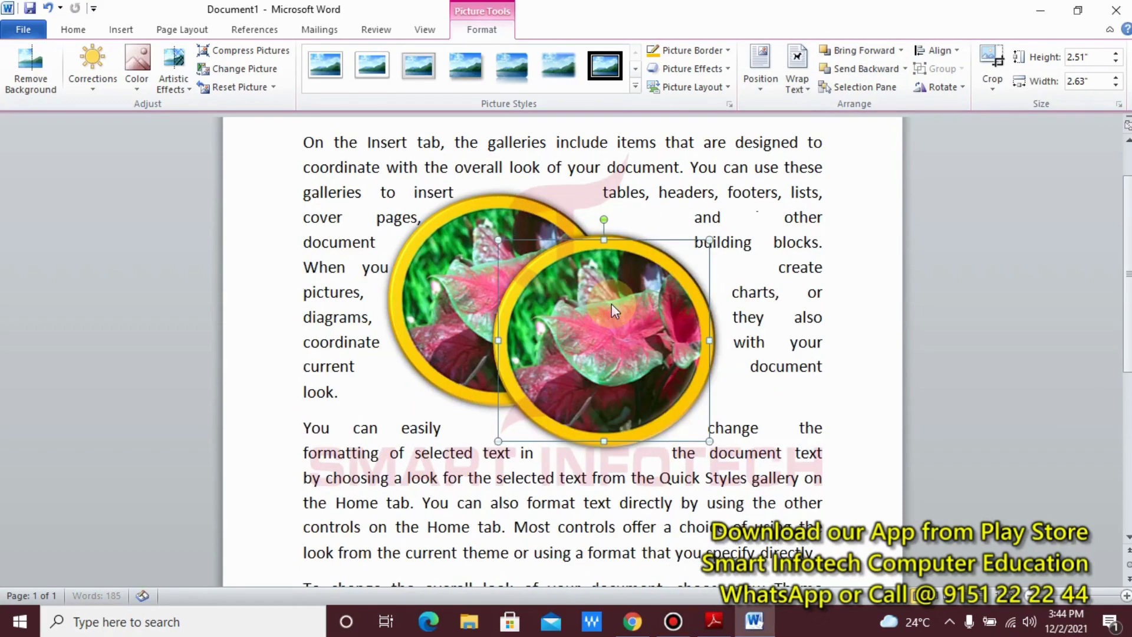
{"action": "key", "text": "ctrl+z"}
{"action": "key", "text": "ctrl+z"}
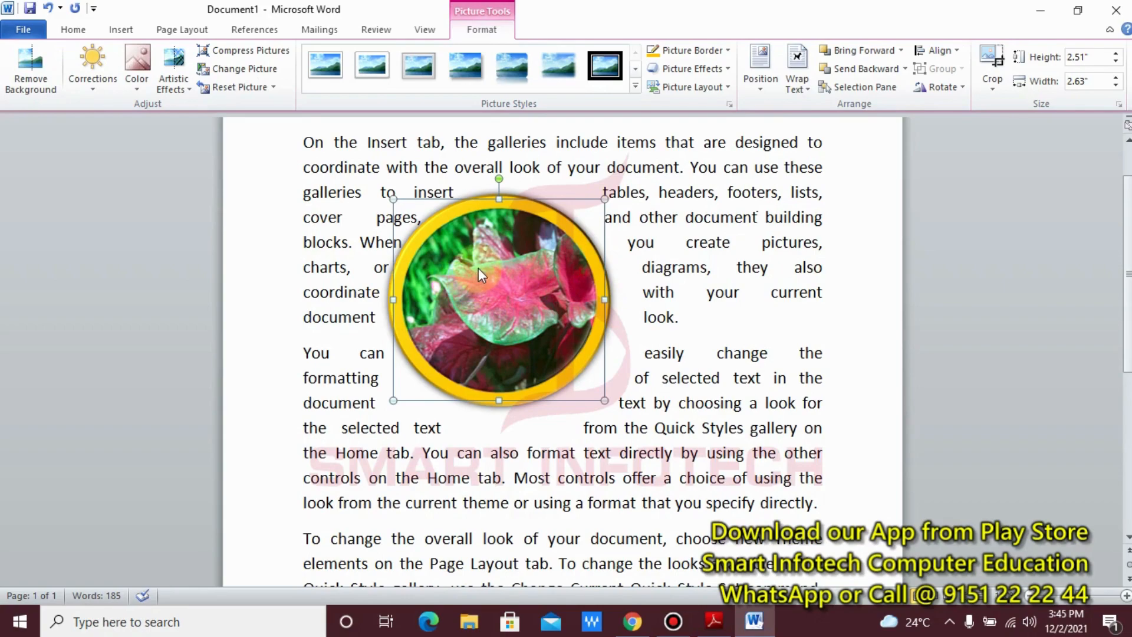
Duplicate the leaf picture so the copy overlaps its lower right, and give the copy a red border.
{"action": "left_click_drag", "start_coordinate": [479, 272], "coordinate": [637, 357]}
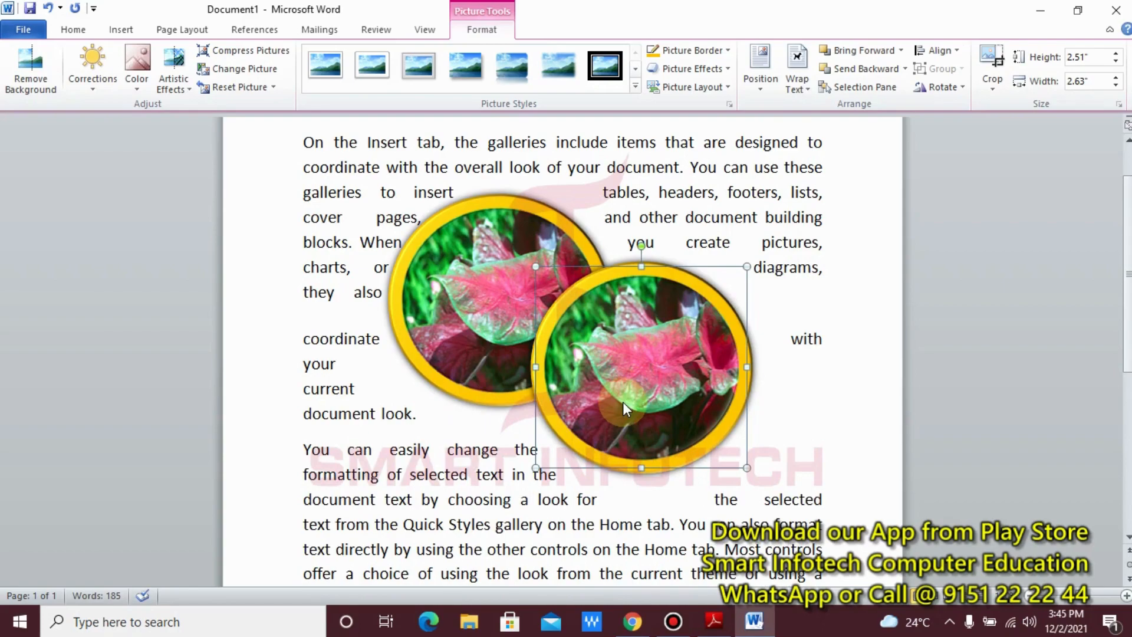
{"action": "left_click", "coordinate": [729, 51]}
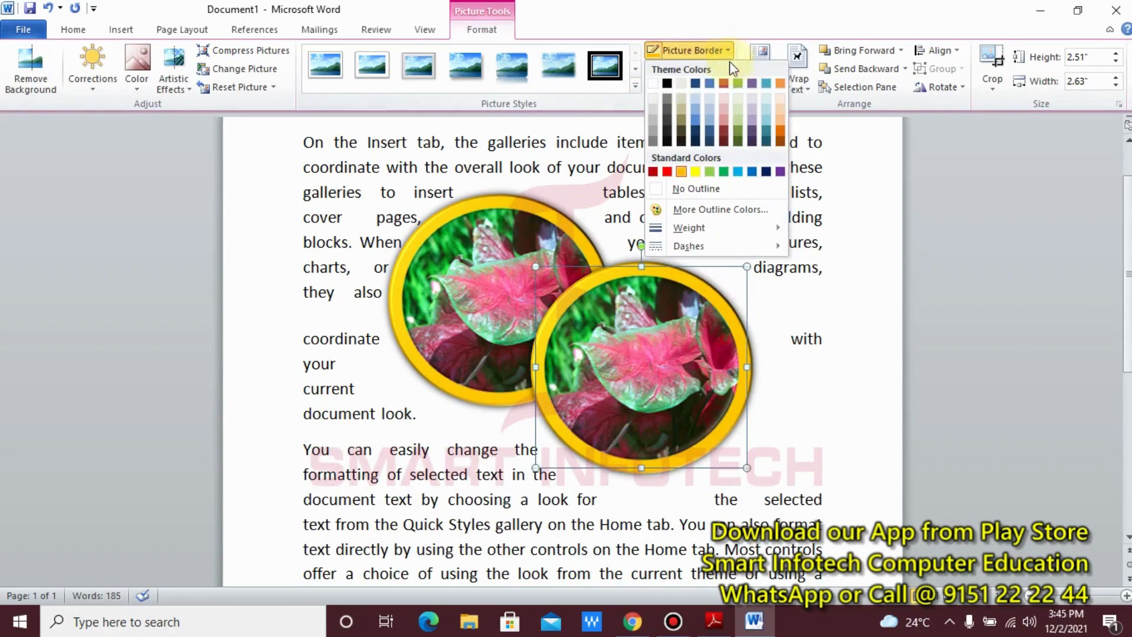
{"action": "left_click", "coordinate": [666, 172]}
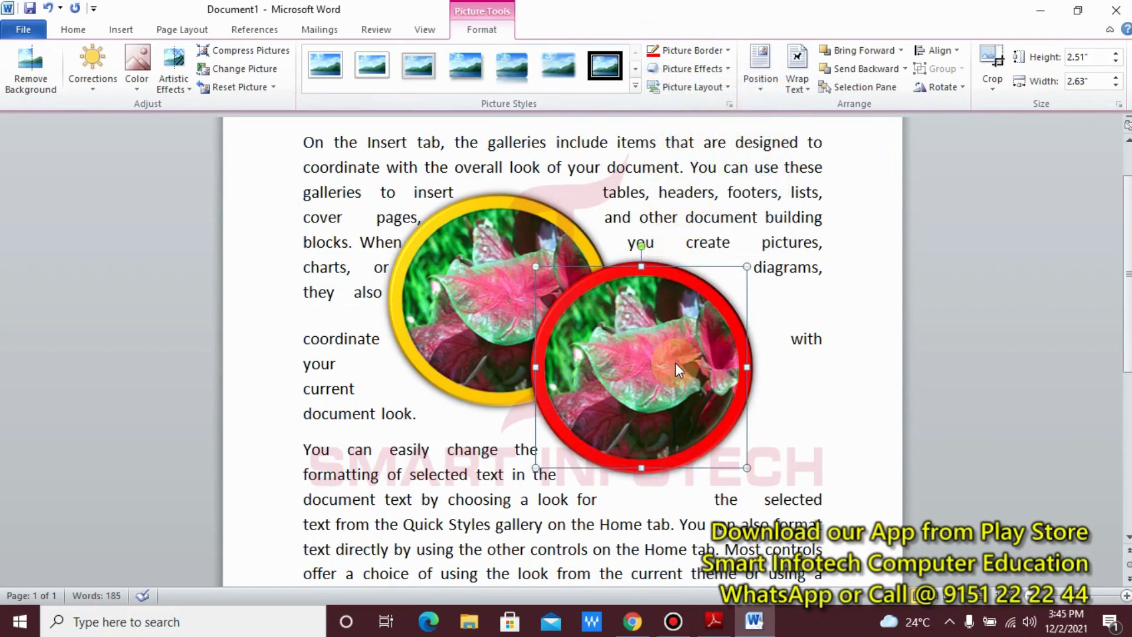
Duplicate the red-bordered picture so the two copies overlap, and give the new copy a purple border.
{"action": "left_click_drag", "start_coordinate": [675, 362], "coordinate": [688, 307]}
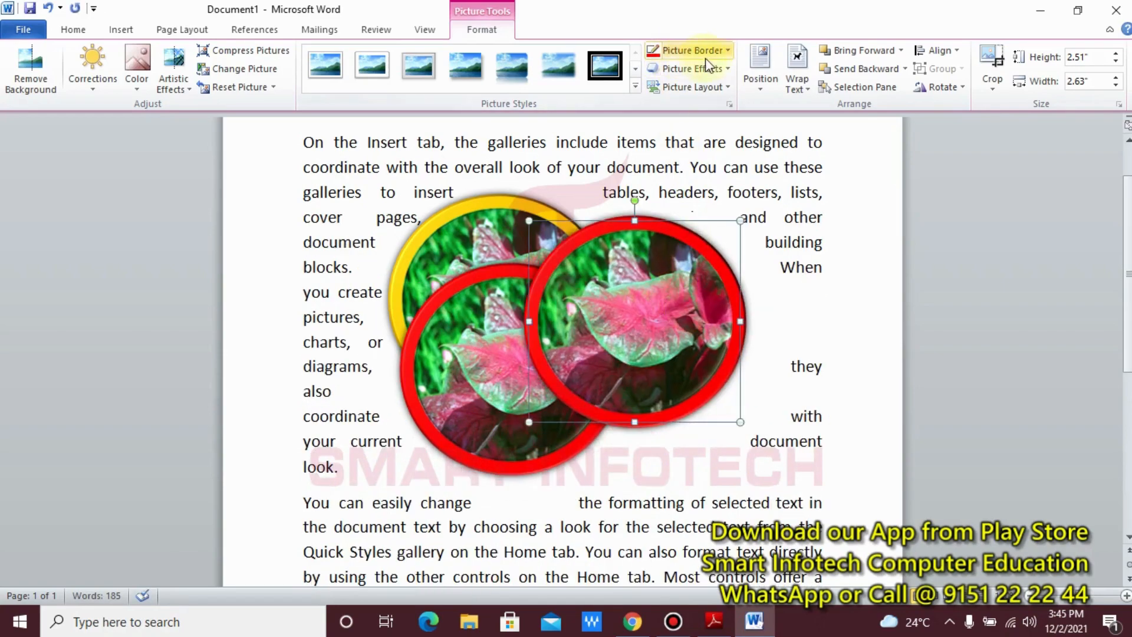
{"action": "left_click", "coordinate": [727, 52]}
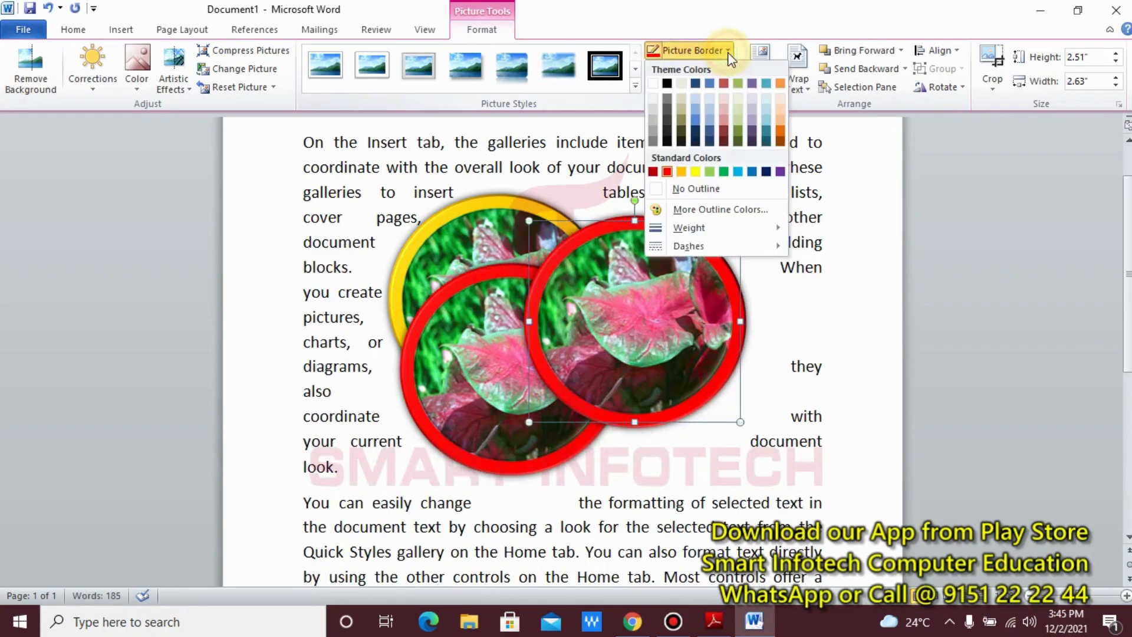
{"action": "left_click", "coordinate": [780, 172]}
{"action": "left_click", "coordinate": [781, 268]}
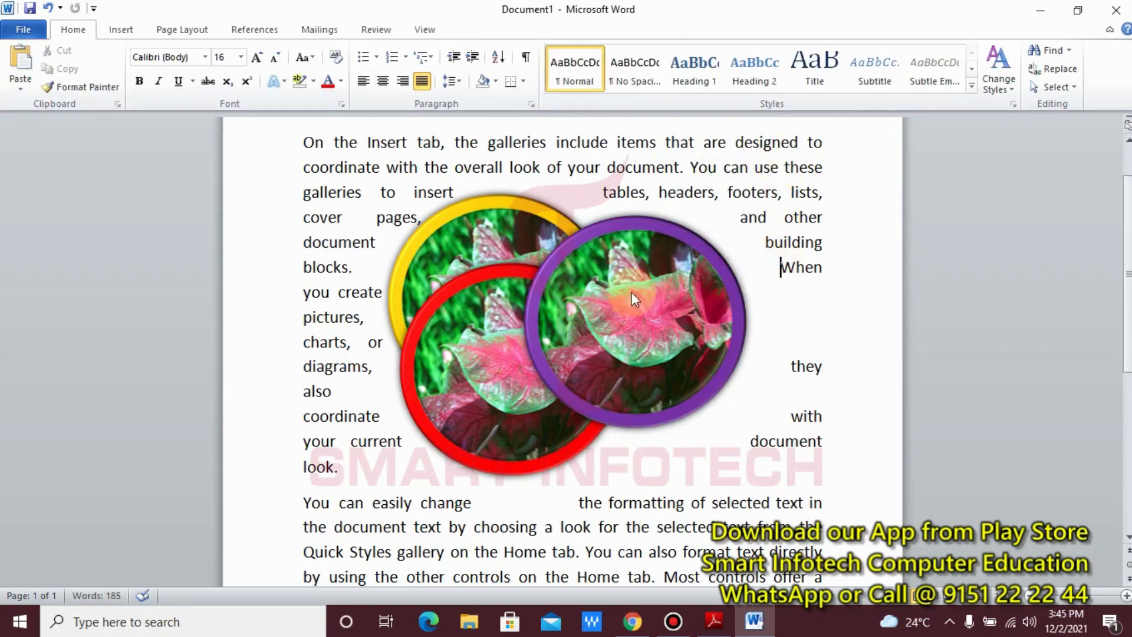
Move the purple-bordered picture to the left, overlapping the other two, and bring the yellow-bordered picture forward two levels.
{"action": "left_click_drag", "start_coordinate": [634, 327], "coordinate": [445, 322]}
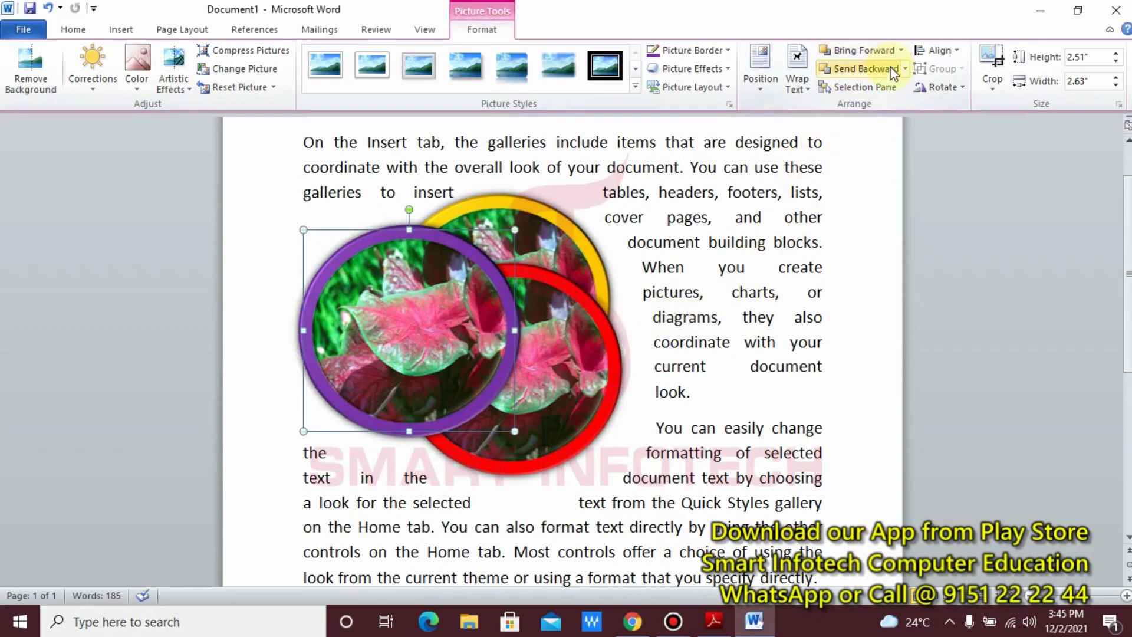
{"action": "left_click", "coordinate": [527, 208]}
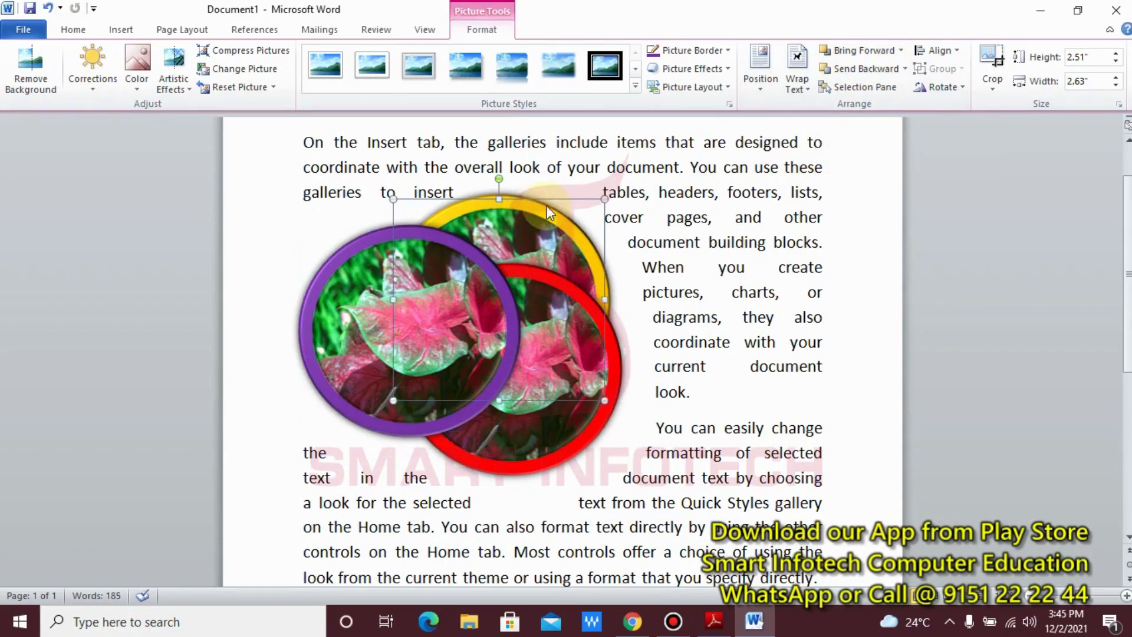
{"action": "left_click", "coordinate": [902, 52]}
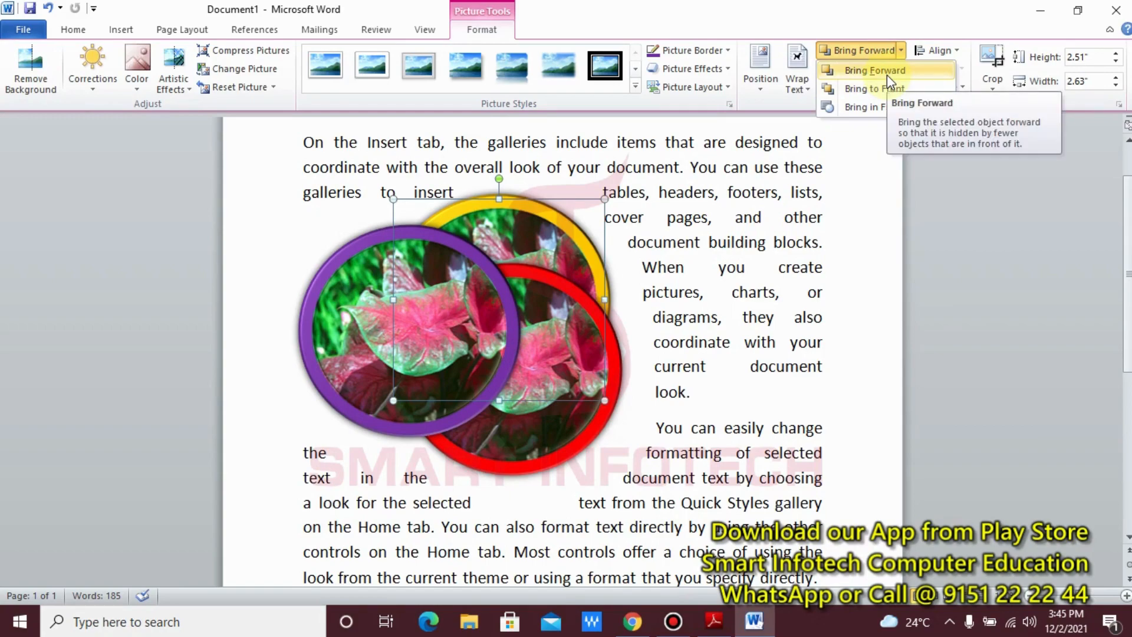
{"action": "left_click", "coordinate": [887, 71]}
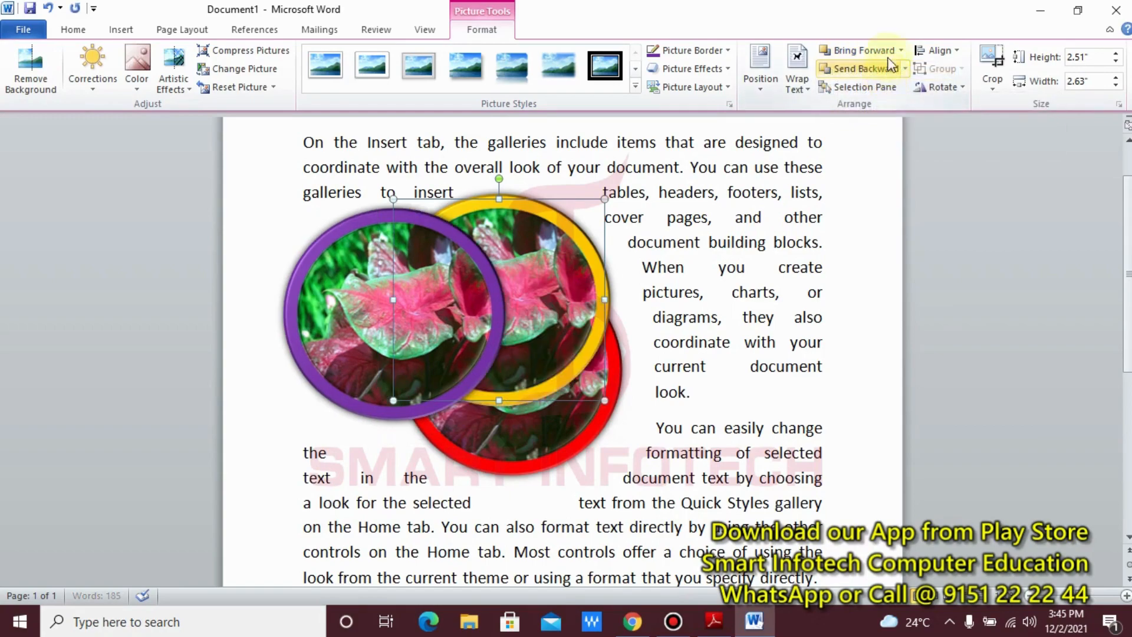
{"action": "left_click", "coordinate": [878, 50]}
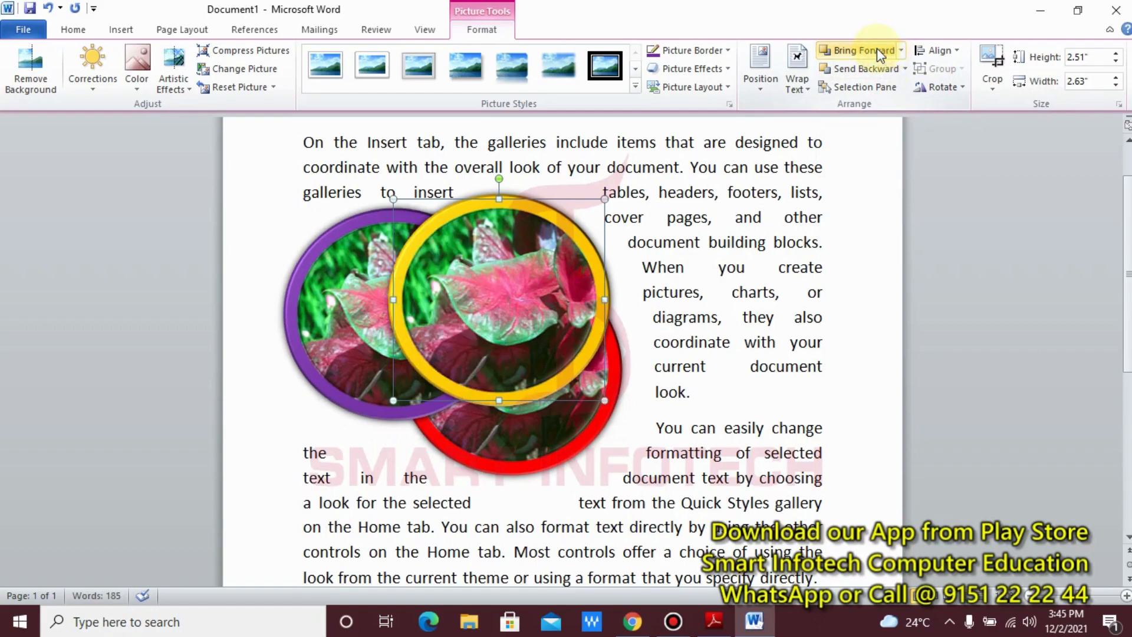
Send the yellow-bordered picture backward two levels, behind the purple and red ones, and deselect it.
{"action": "left_click", "coordinate": [902, 52]}
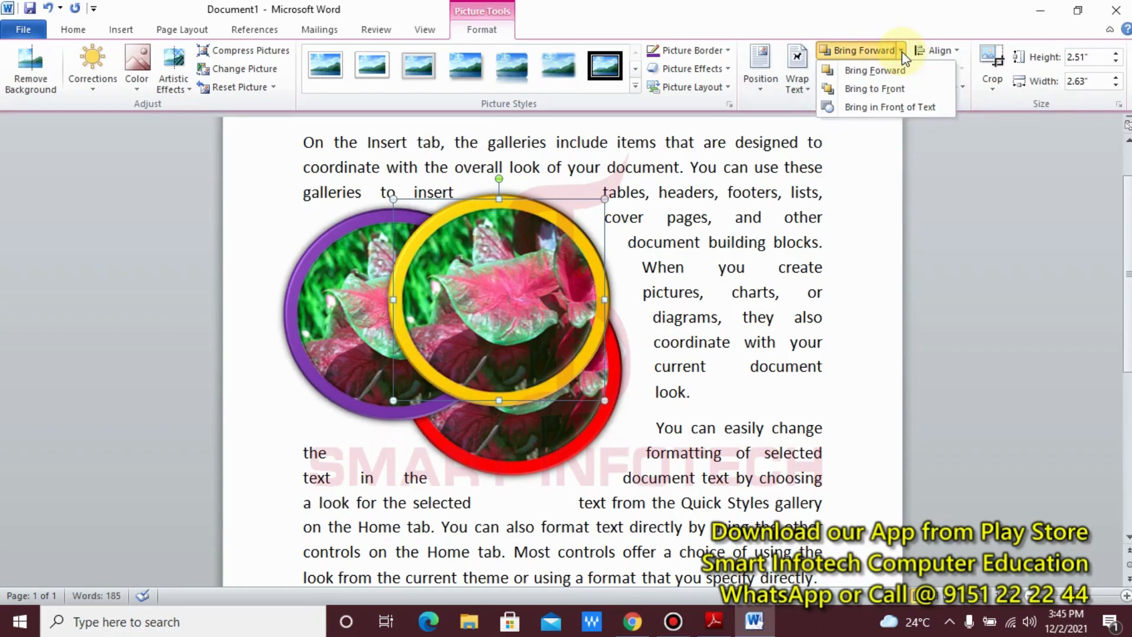
{"action": "left_click", "coordinate": [860, 172]}
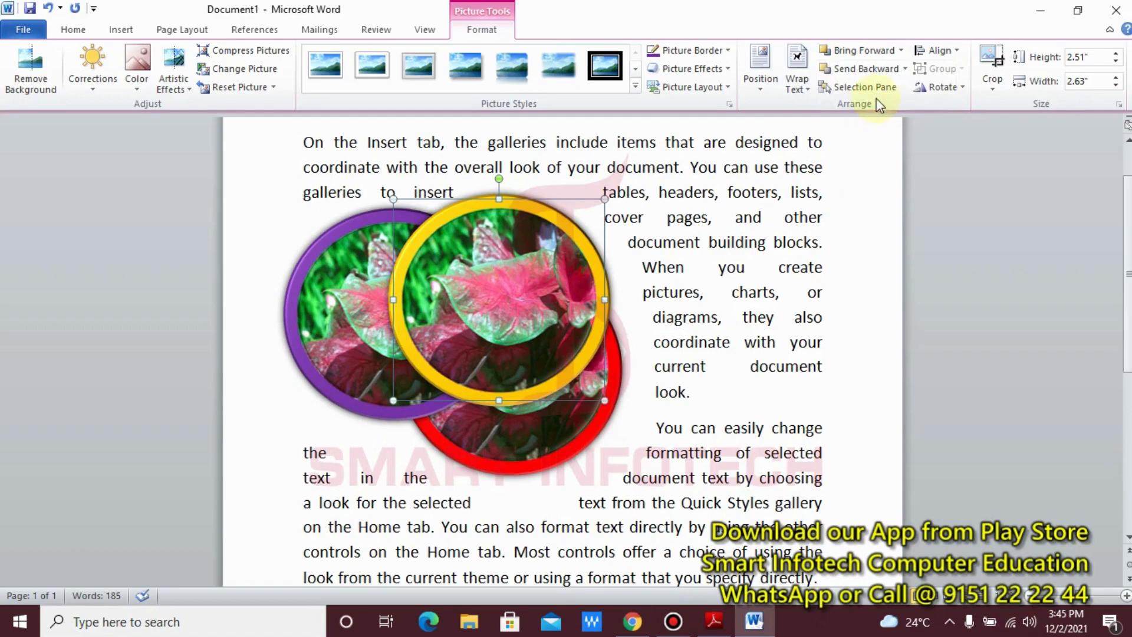
{"action": "left_click", "coordinate": [882, 69]}
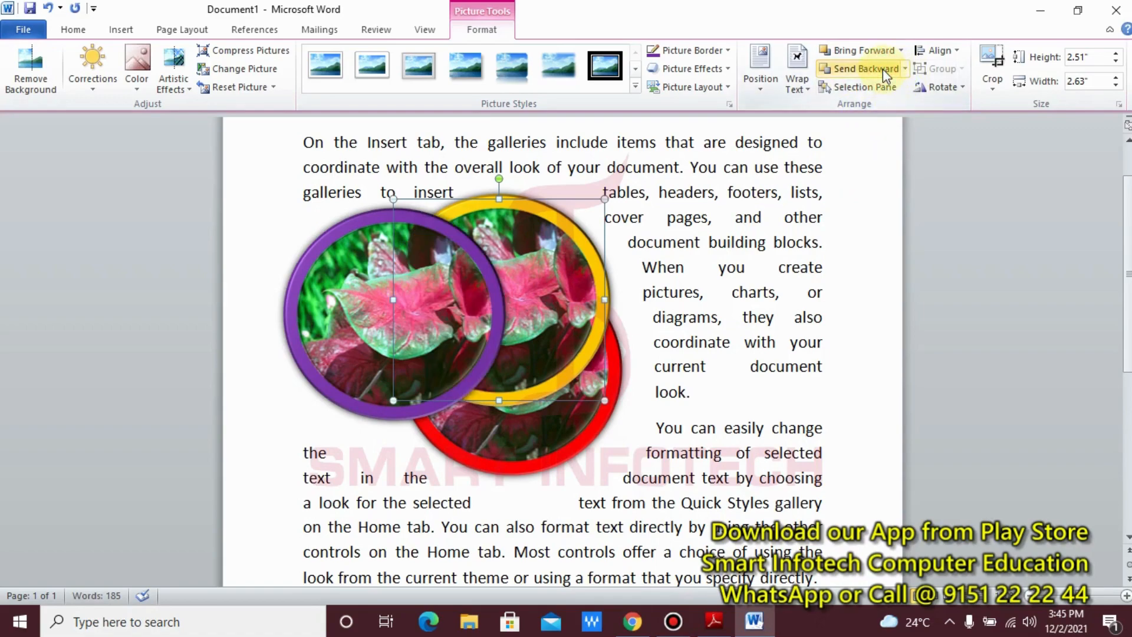
{"action": "left_click", "coordinate": [882, 69]}
{"action": "left_click", "coordinate": [797, 208]}
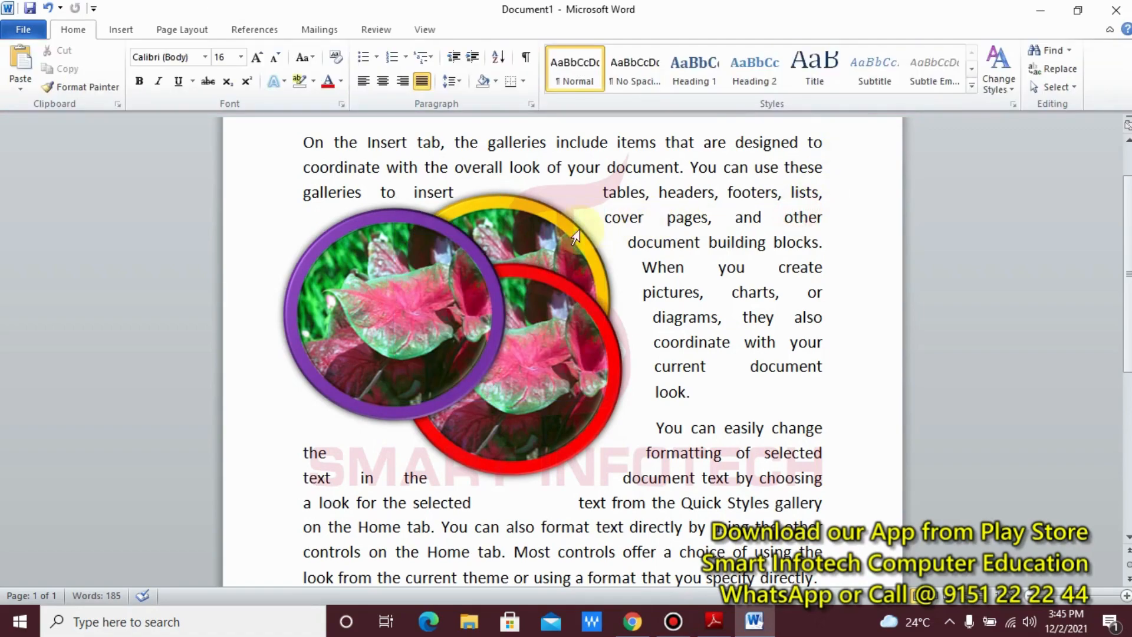
Bring the yellow-bordered picture to the front of the stack, and send it to the back again.
{"action": "left_click", "coordinate": [548, 222]}
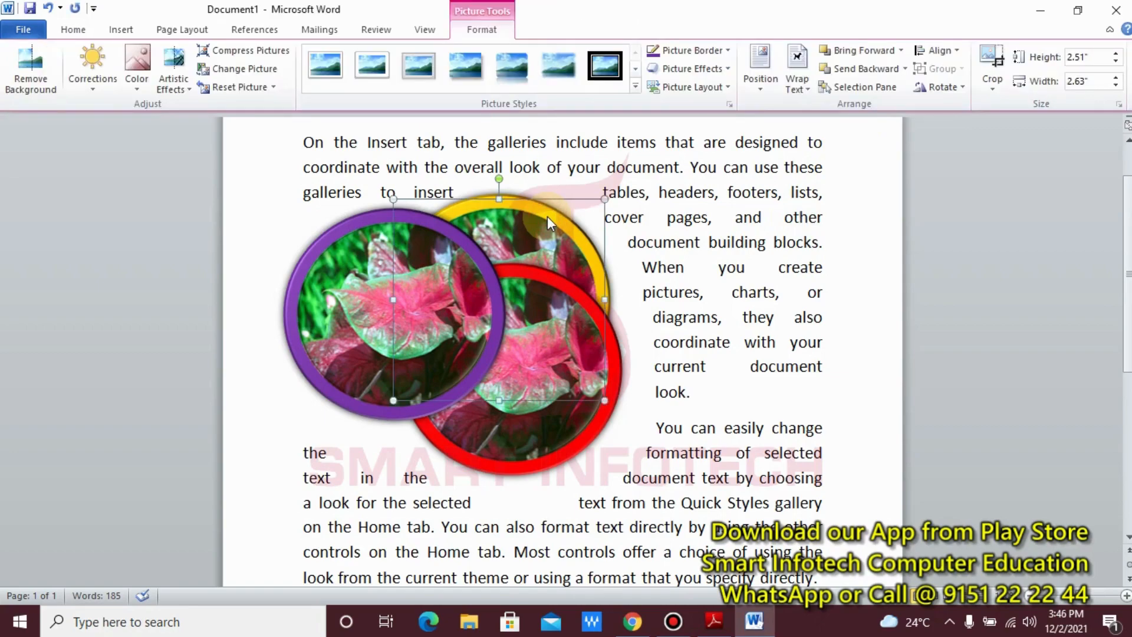
{"action": "left_click", "coordinate": [901, 52]}
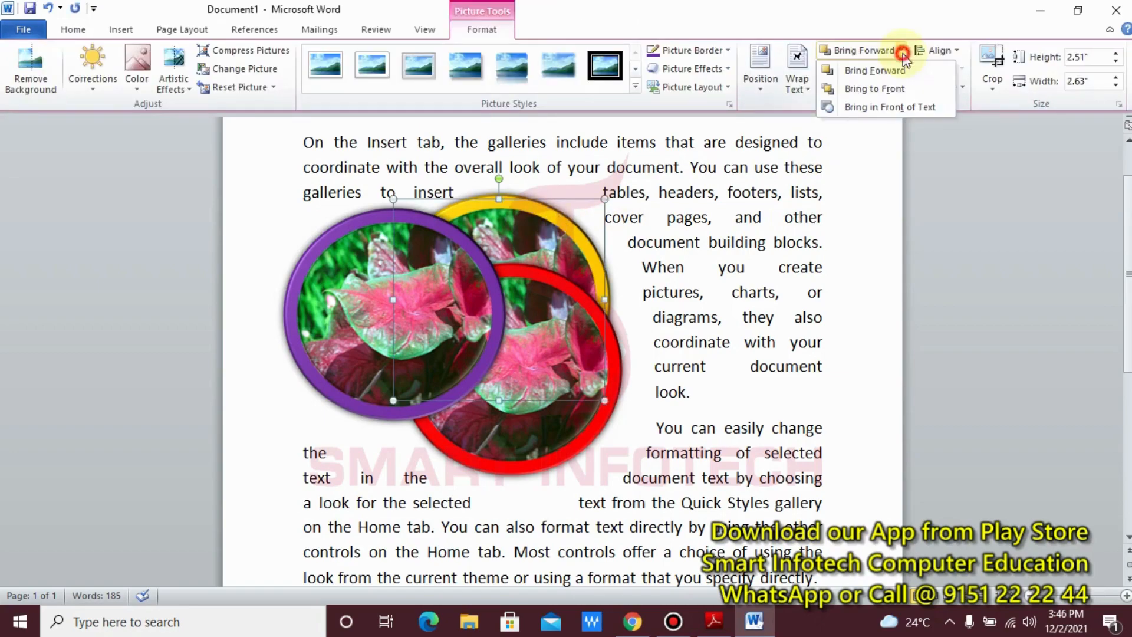
{"action": "left_click", "coordinate": [881, 90]}
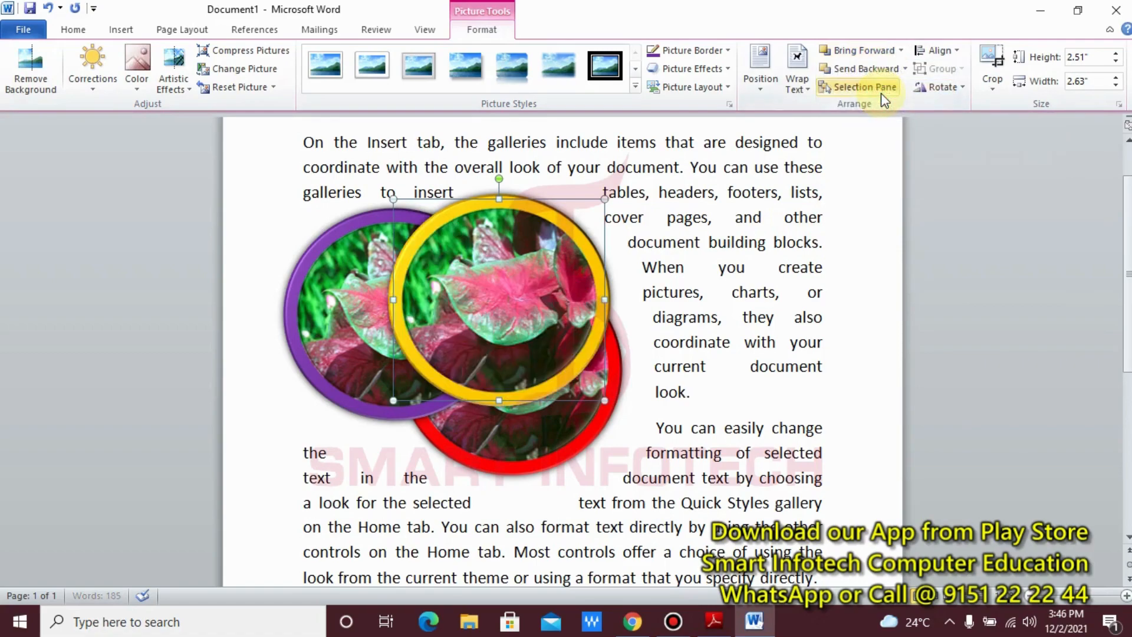
{"action": "left_click", "coordinate": [905, 69]}
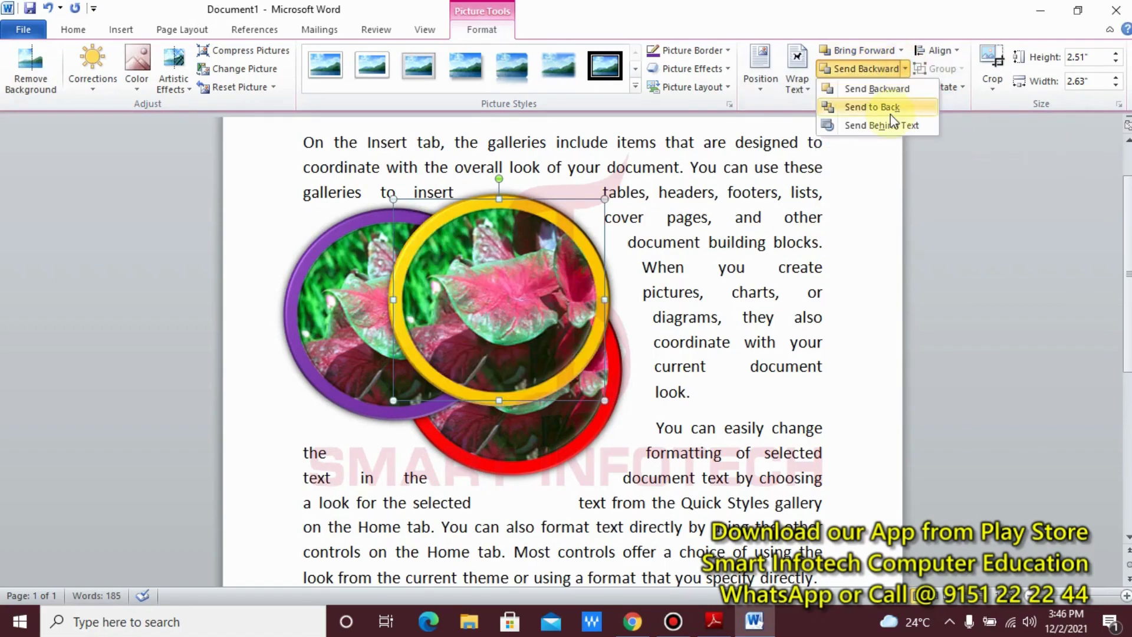
{"action": "left_click", "coordinate": [891, 111]}
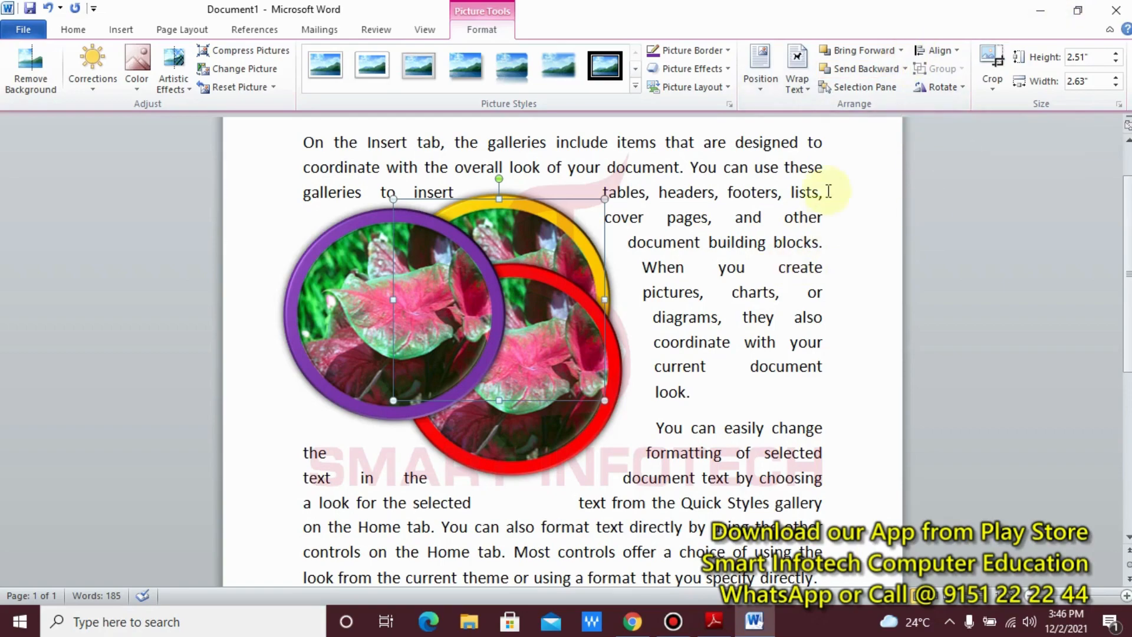
Show the Selection pane and spread the pictures apart, moving the purple-bordered one to the right and the yellow-bordered one to the upper left.
{"action": "left_click", "coordinate": [887, 91]}
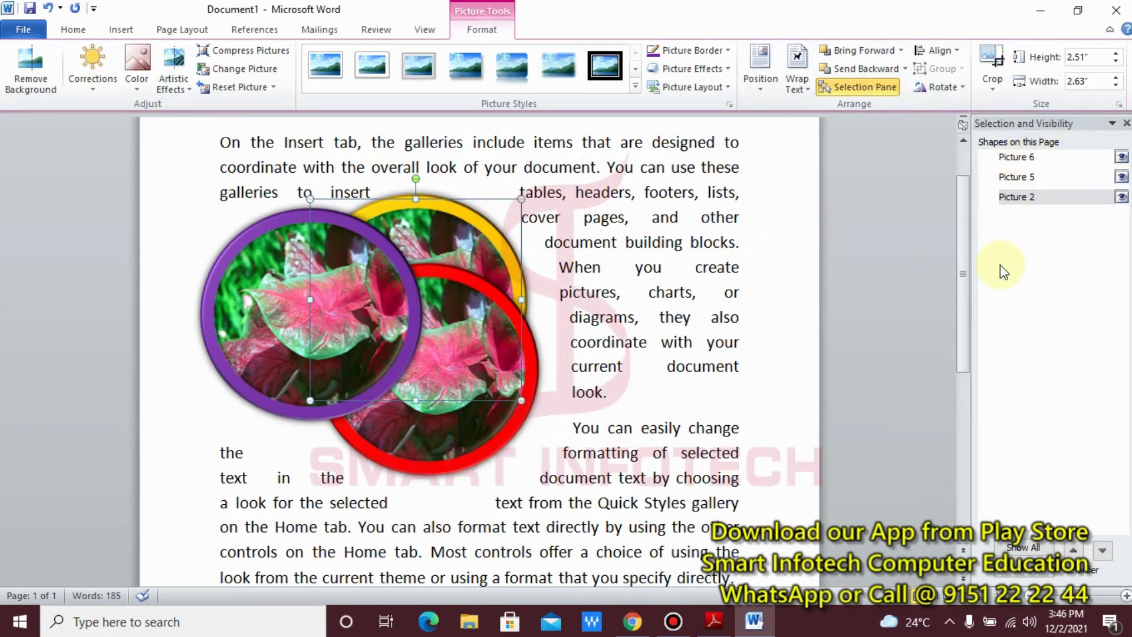
{"action": "left_click", "coordinate": [876, 273]}
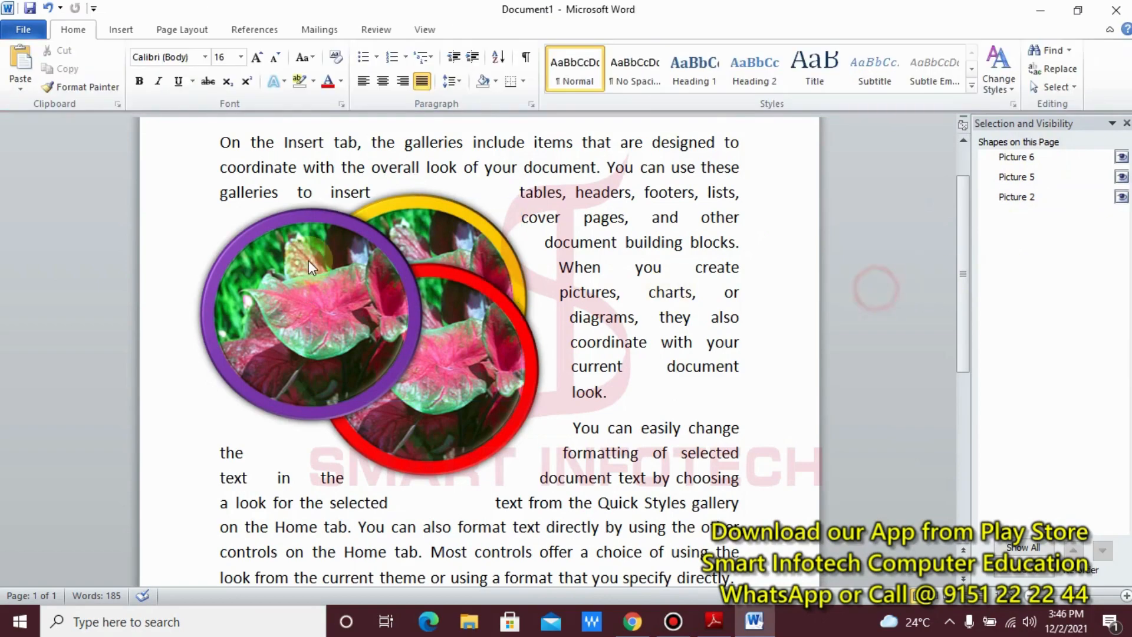
{"action": "left_click", "coordinate": [334, 224]}
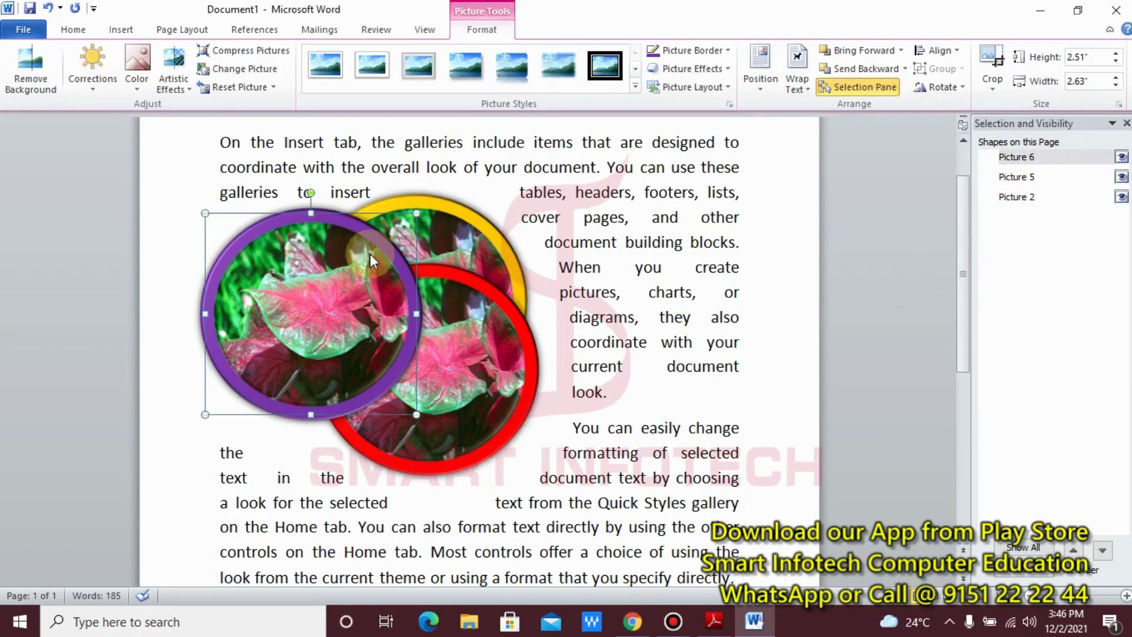
{"action": "left_click_drag", "start_coordinate": [370, 253], "coordinate": [697, 267]}
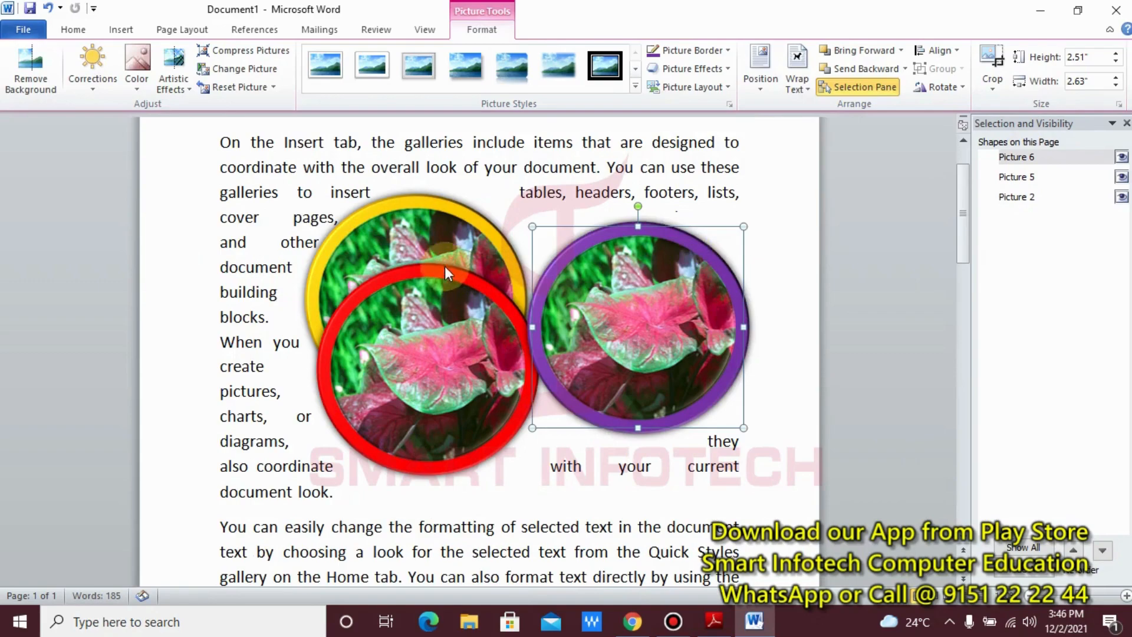
{"action": "left_click_drag", "start_coordinate": [432, 207], "coordinate": [341, 184]}
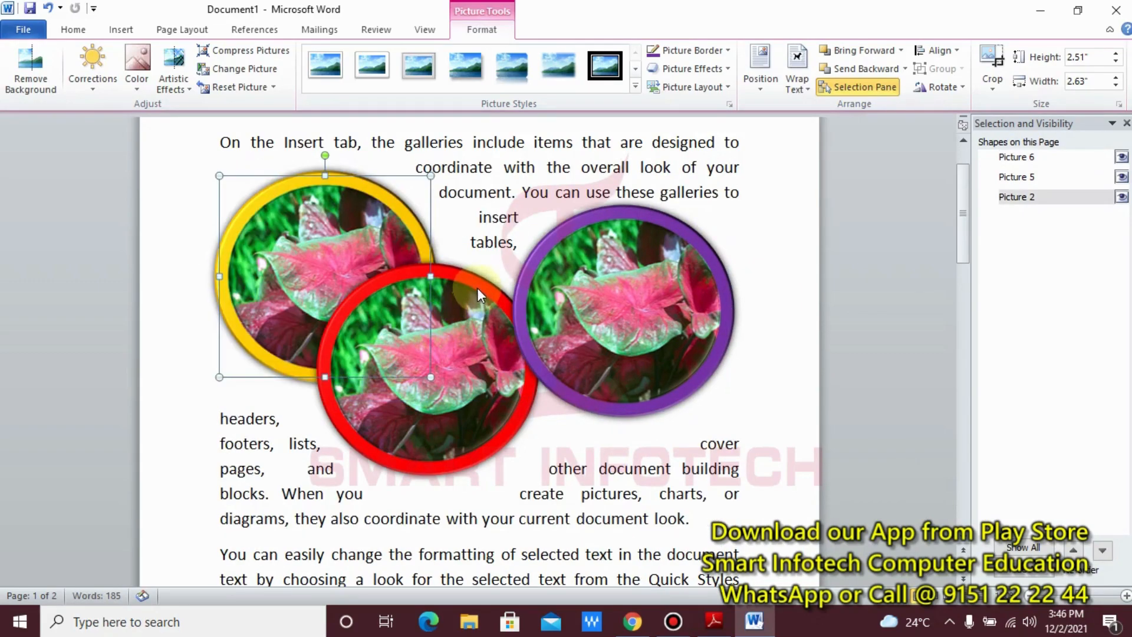
Move the red-bordered picture down clear of the other two, and select the yellow, red and purple pictures one after another from the Selection pane.
{"action": "left_click_drag", "start_coordinate": [476, 288], "coordinate": [505, 412]}
{"action": "left_click", "coordinate": [894, 294]}
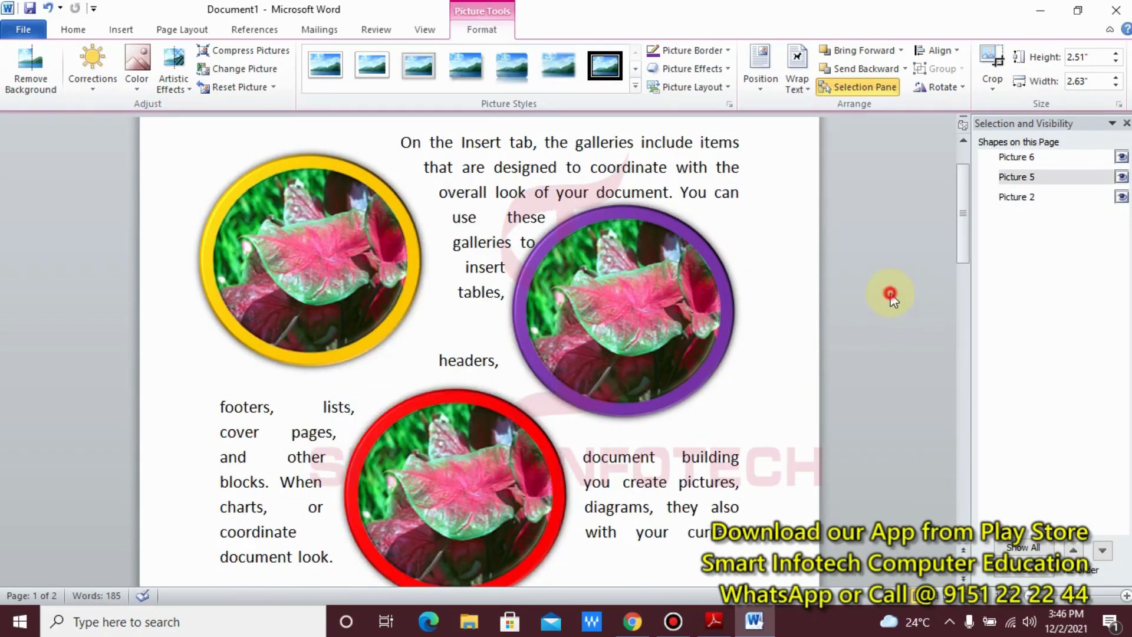
{"action": "left_click", "coordinate": [1024, 199]}
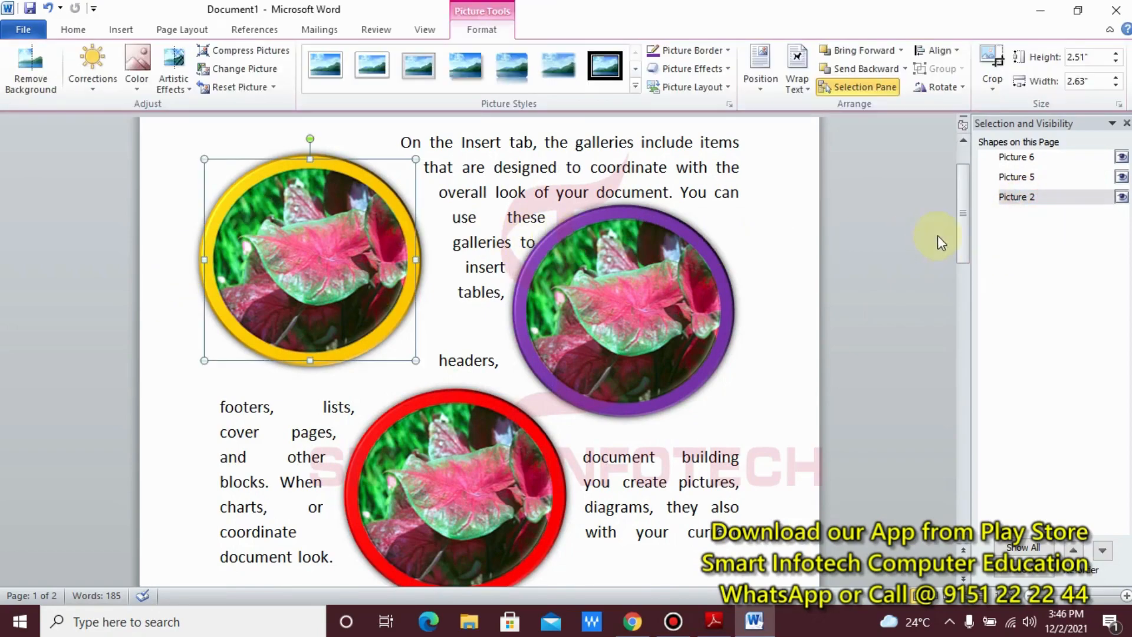
{"action": "left_click", "coordinate": [1022, 176]}
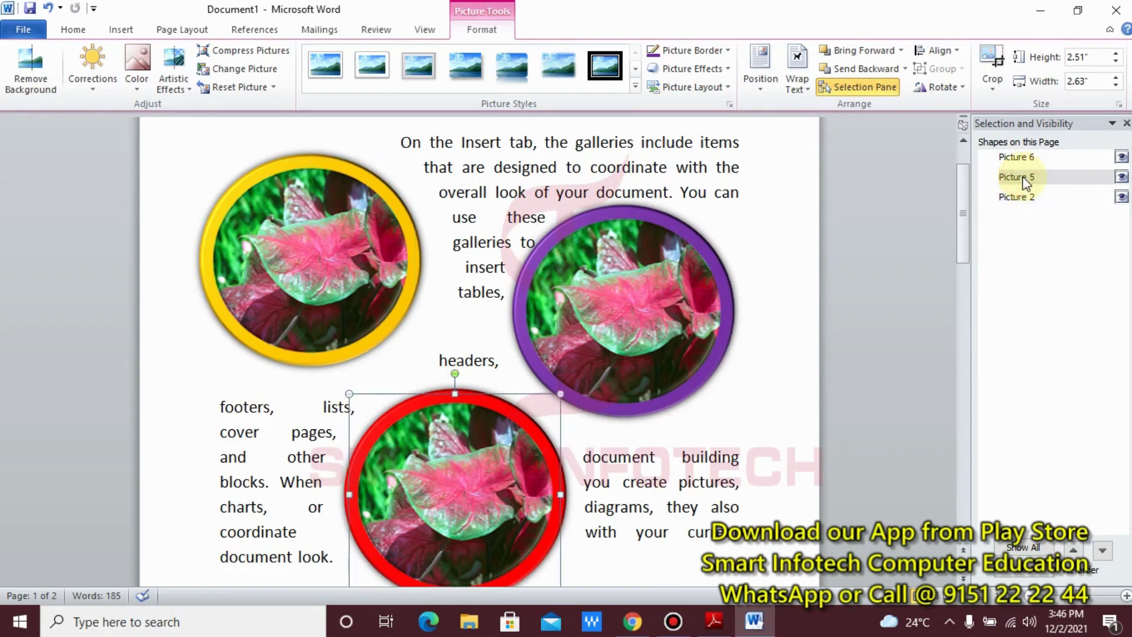
{"action": "left_click", "coordinate": [1022, 160]}
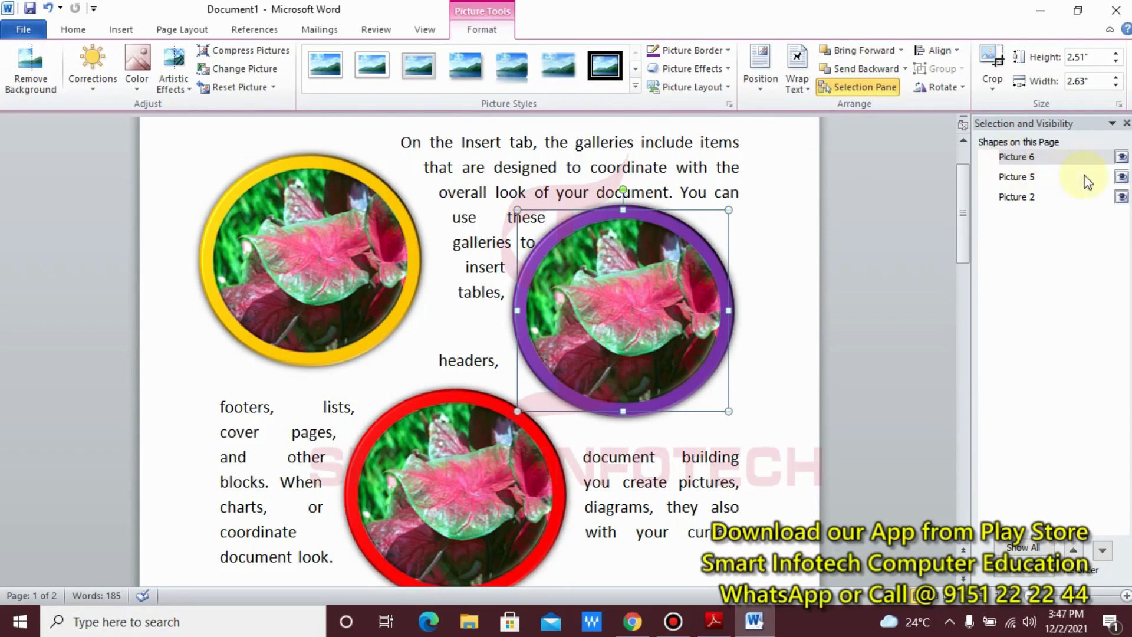
Hide the purple-bordered, yellow-bordered and red-bordered pictures one at a time using the Selection pane.
{"action": "left_click", "coordinate": [1122, 158]}
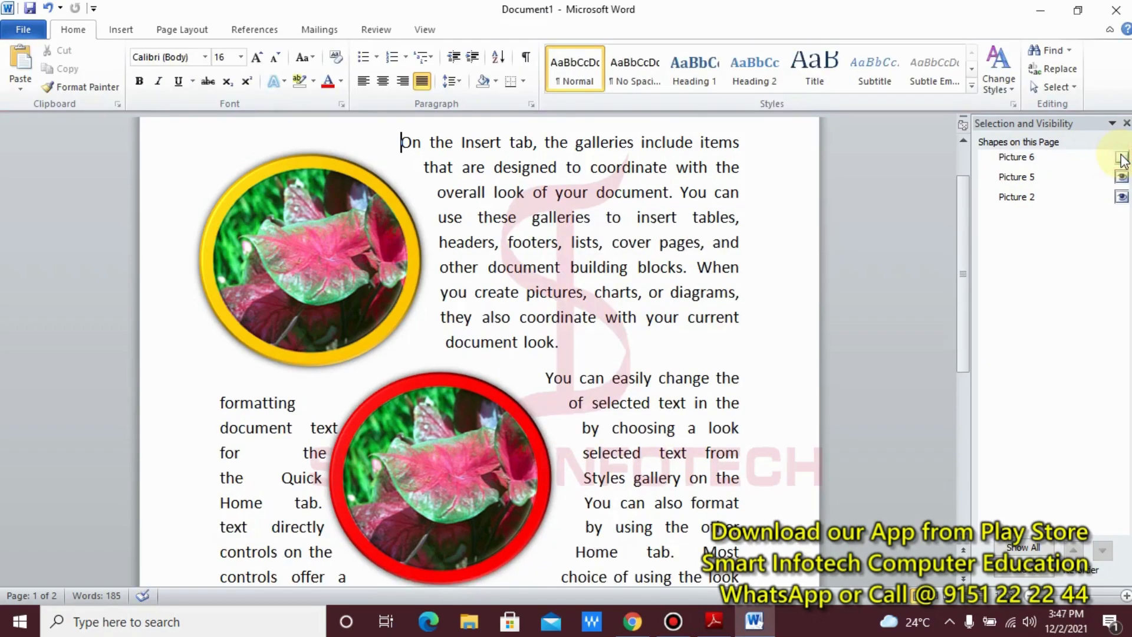
{"action": "left_click", "coordinate": [864, 227]}
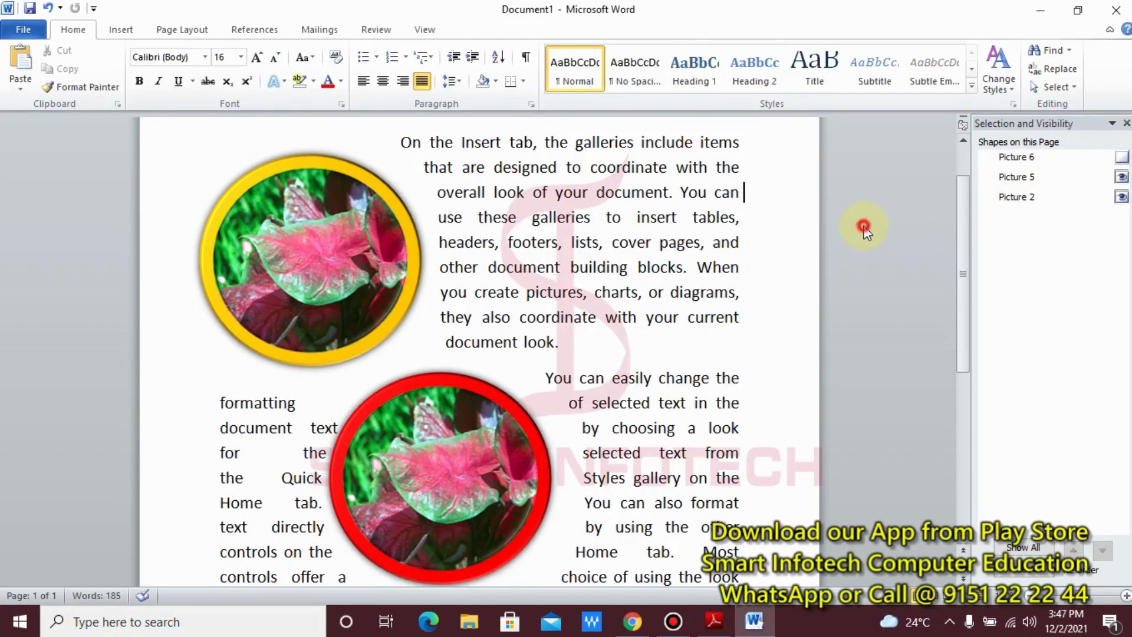
{"action": "left_click", "coordinate": [1122, 197]}
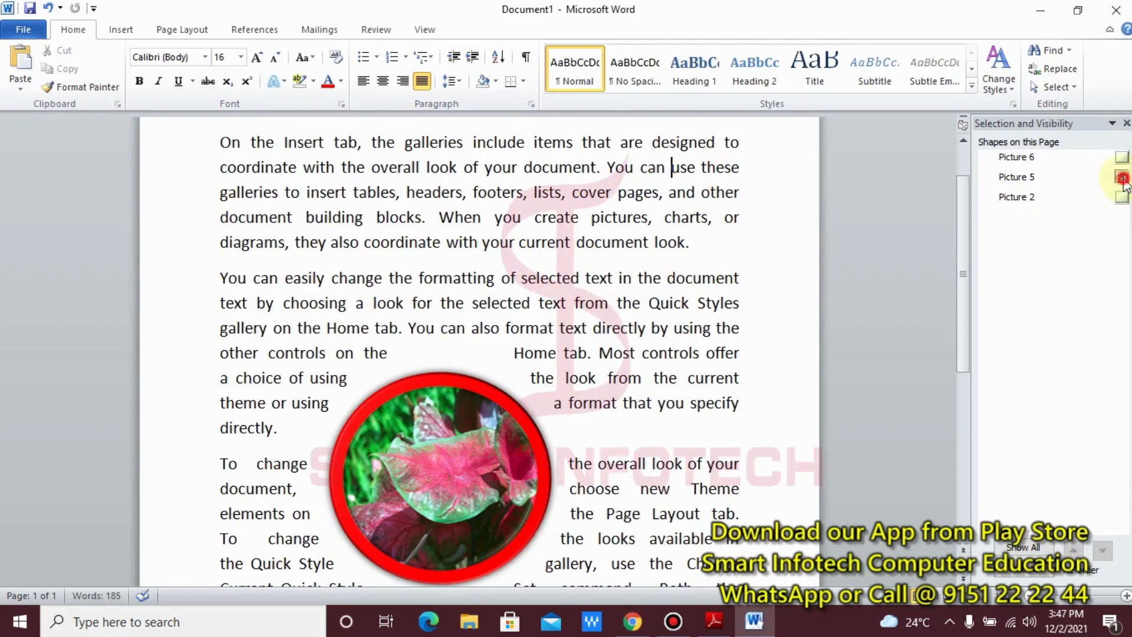
{"action": "left_click", "coordinate": [1122, 177]}
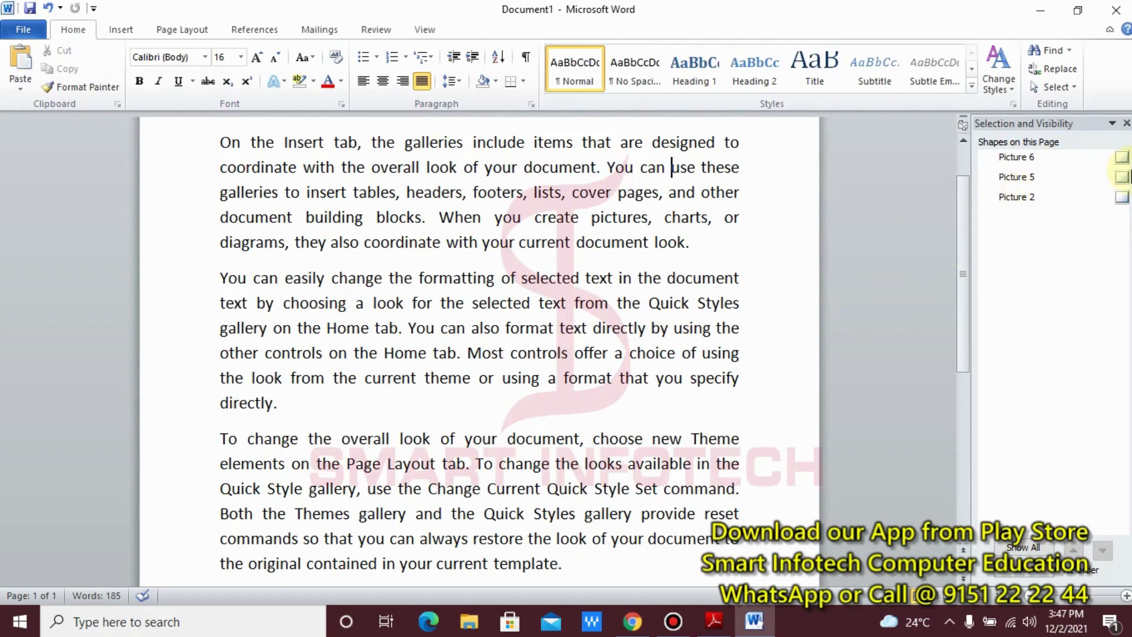
Make all three hidden pictures visible again and close the Selection pane.
{"action": "left_click", "coordinate": [1121, 157]}
{"action": "left_click", "coordinate": [1122, 197]}
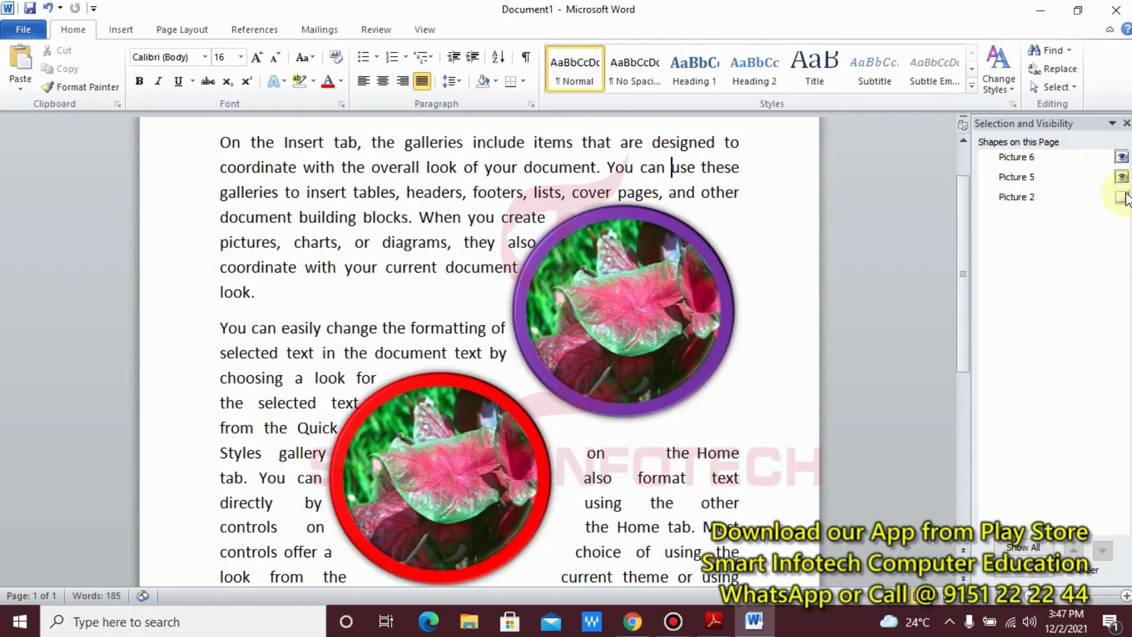
{"action": "left_click", "coordinate": [1122, 176]}
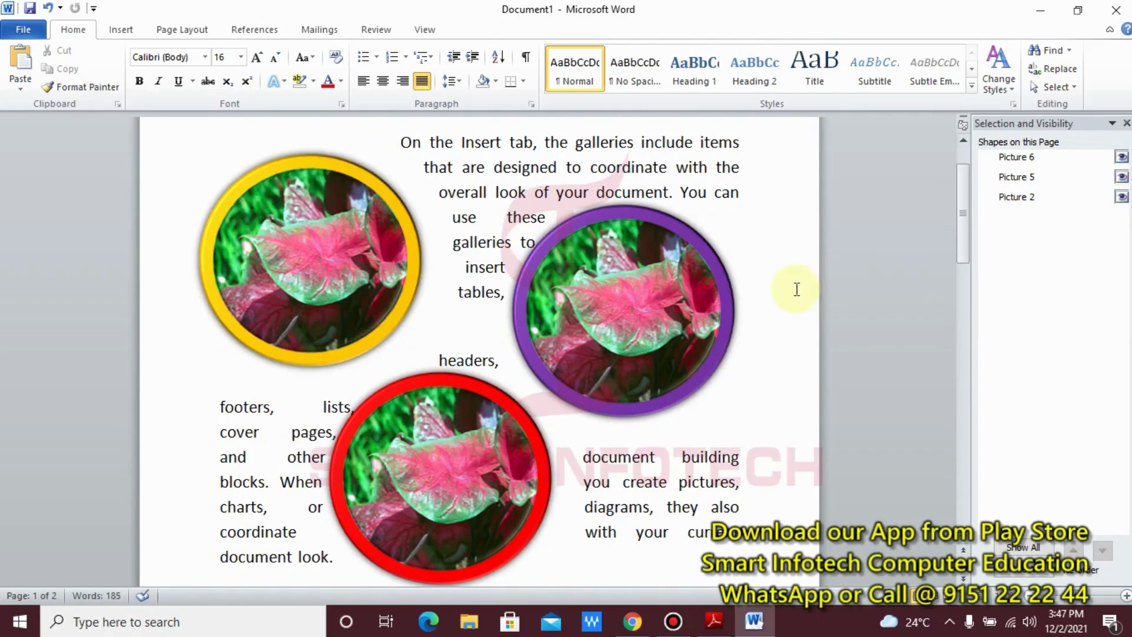
{"action": "left_click", "coordinate": [1127, 123]}
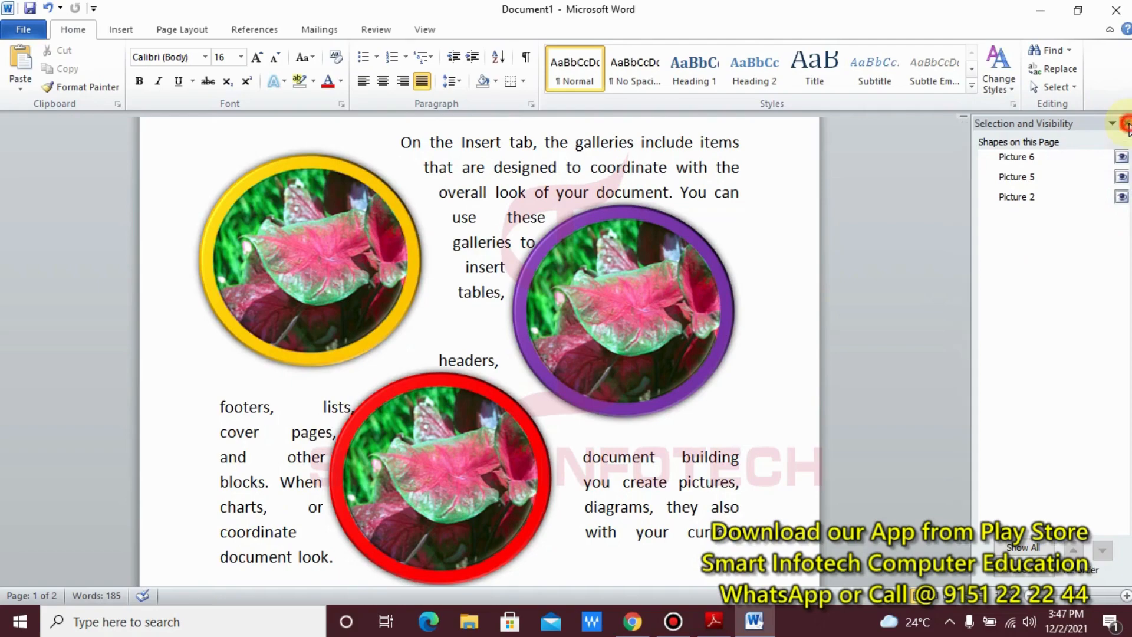
Delete the purple-bordered and red-bordered pictures, keeping only the yellow-bordered one.
{"action": "left_click", "coordinate": [461, 223]}
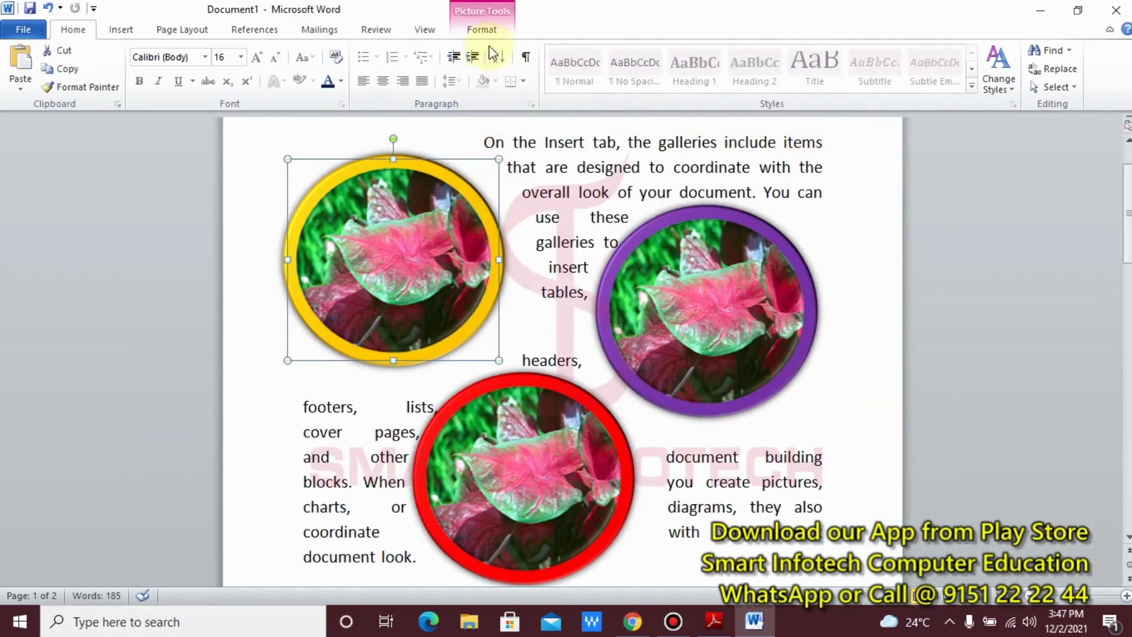
{"action": "left_click", "coordinate": [482, 29]}
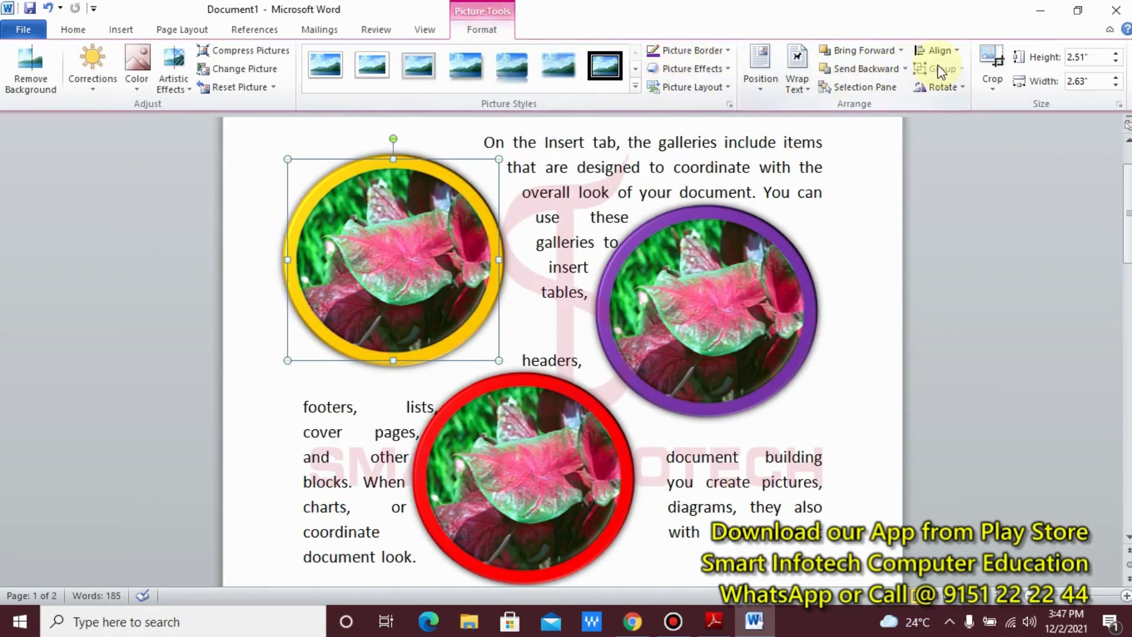
{"action": "left_click", "coordinate": [689, 328]}
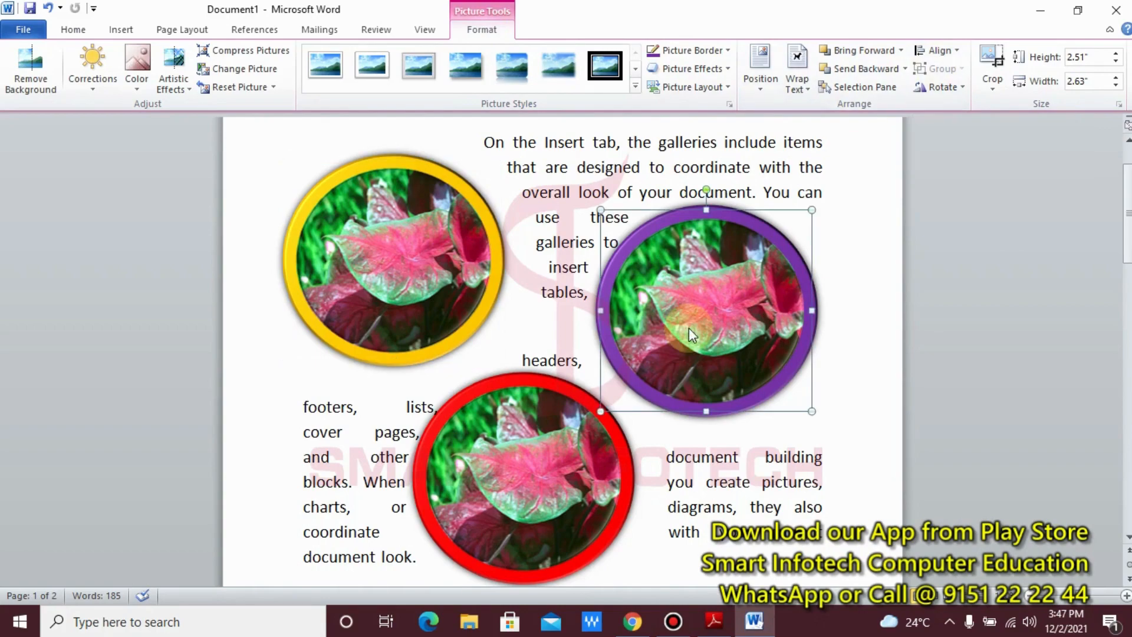
{"action": "key", "text": "Delete"}
{"action": "left_click", "coordinate": [551, 429]}
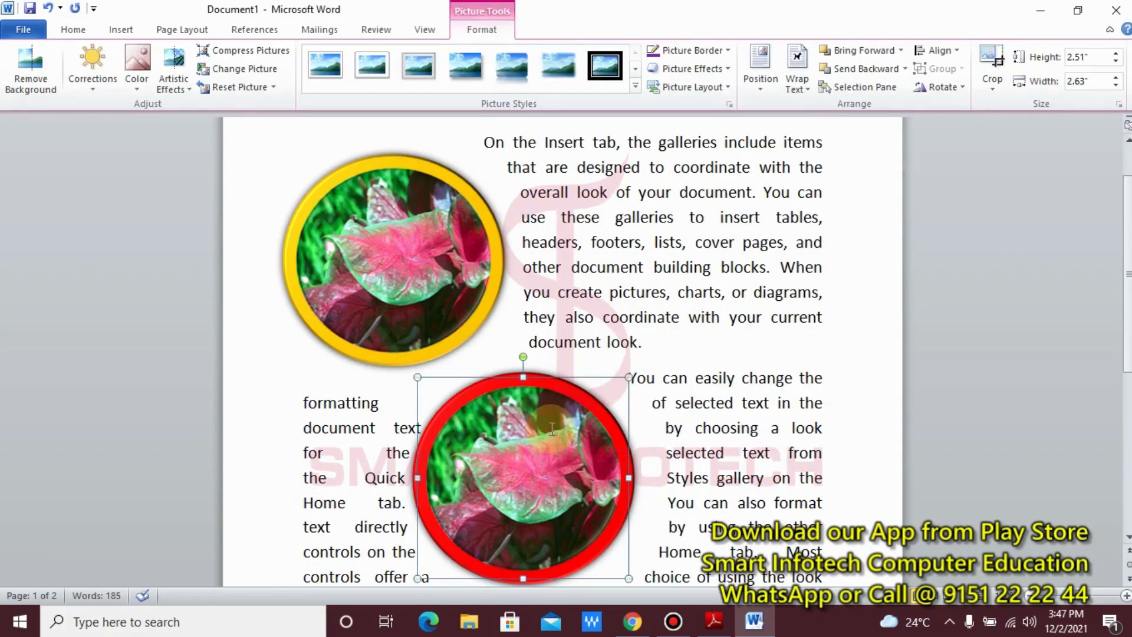
{"action": "key", "text": "Delete"}
Align the yellow-bordered picture to the left margin, and then center it between the margins.
{"action": "left_click", "coordinate": [461, 309]}
{"action": "scroll", "coordinate": [493, 308], "scroll_direction": "up", "scroll_amount": 1}
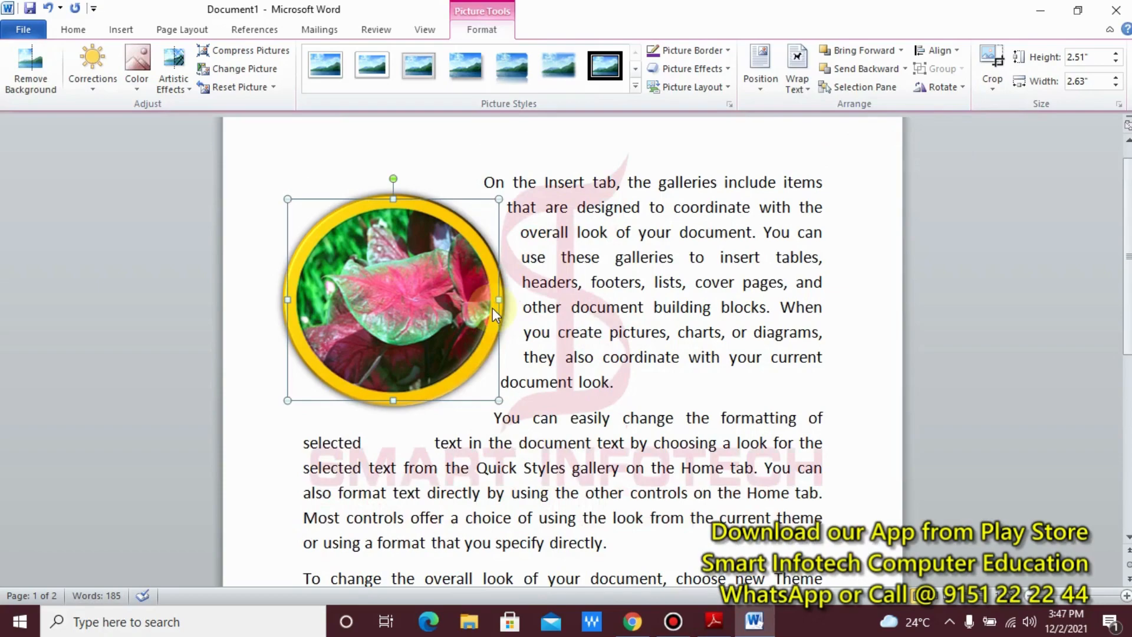
{"action": "scroll", "coordinate": [493, 308], "scroll_direction": "up", "scroll_amount": 1}
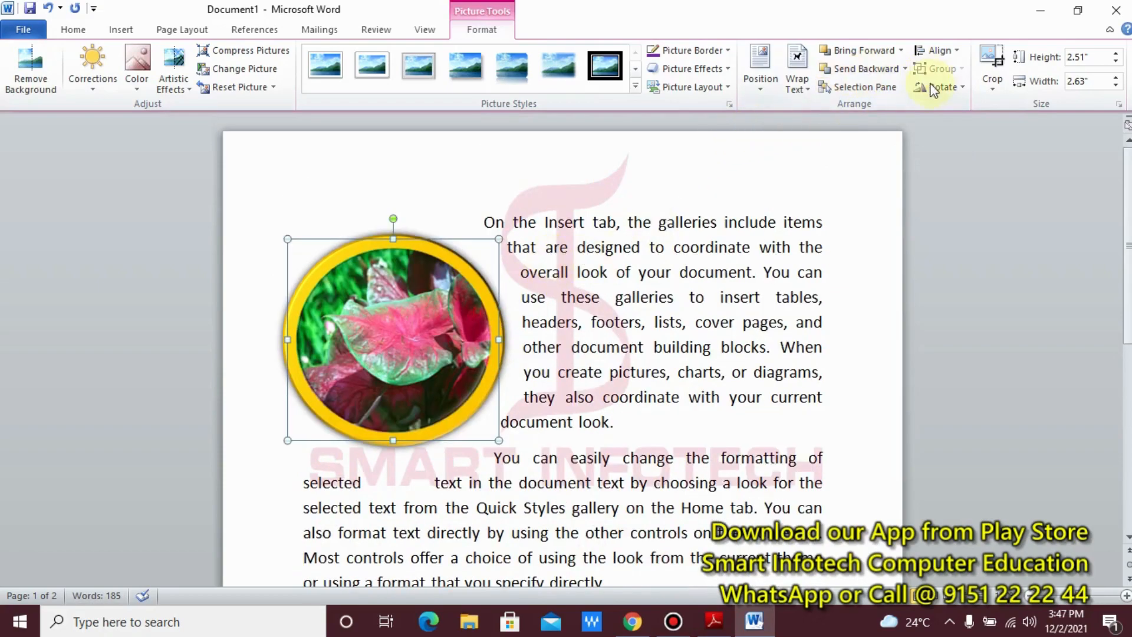
{"action": "left_click", "coordinate": [958, 54]}
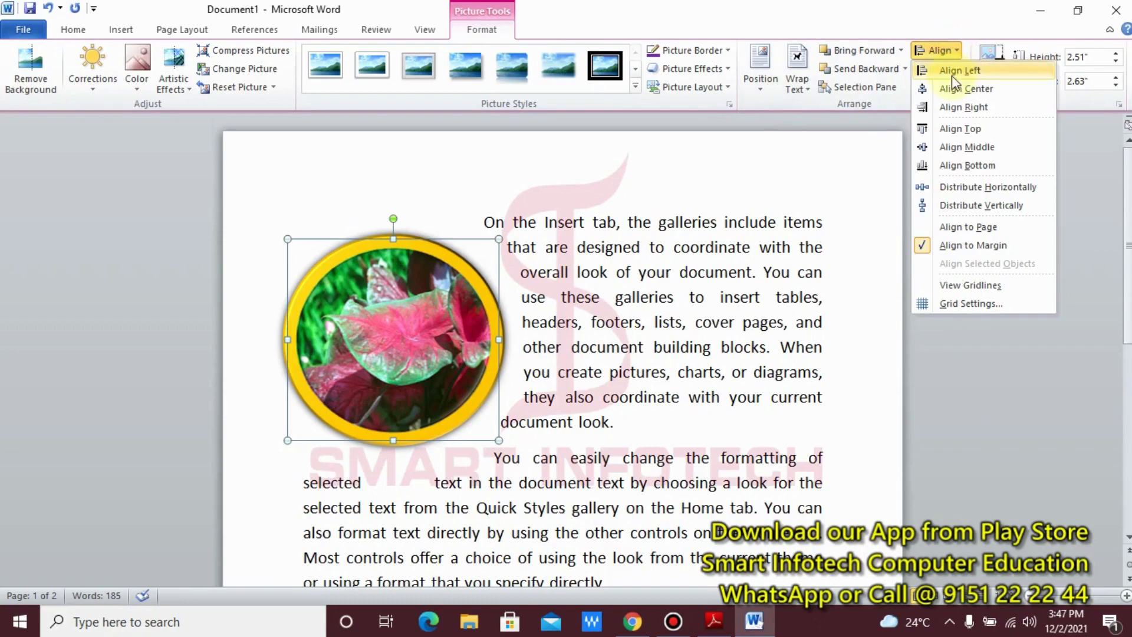
{"action": "left_click", "coordinate": [953, 74]}
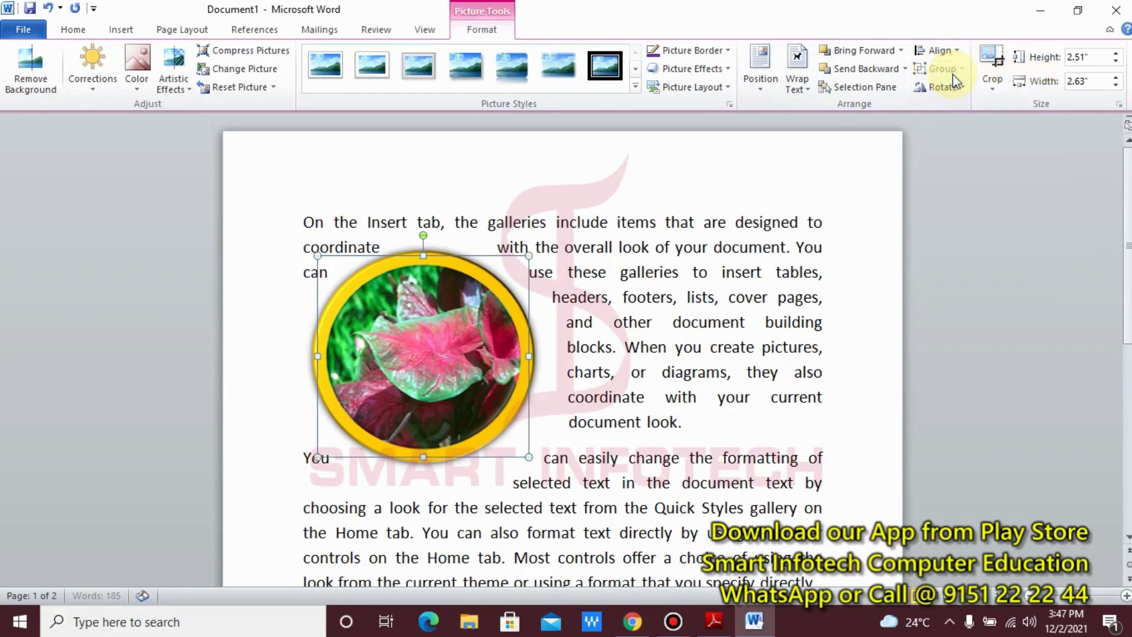
{"action": "left_click", "coordinate": [942, 50]}
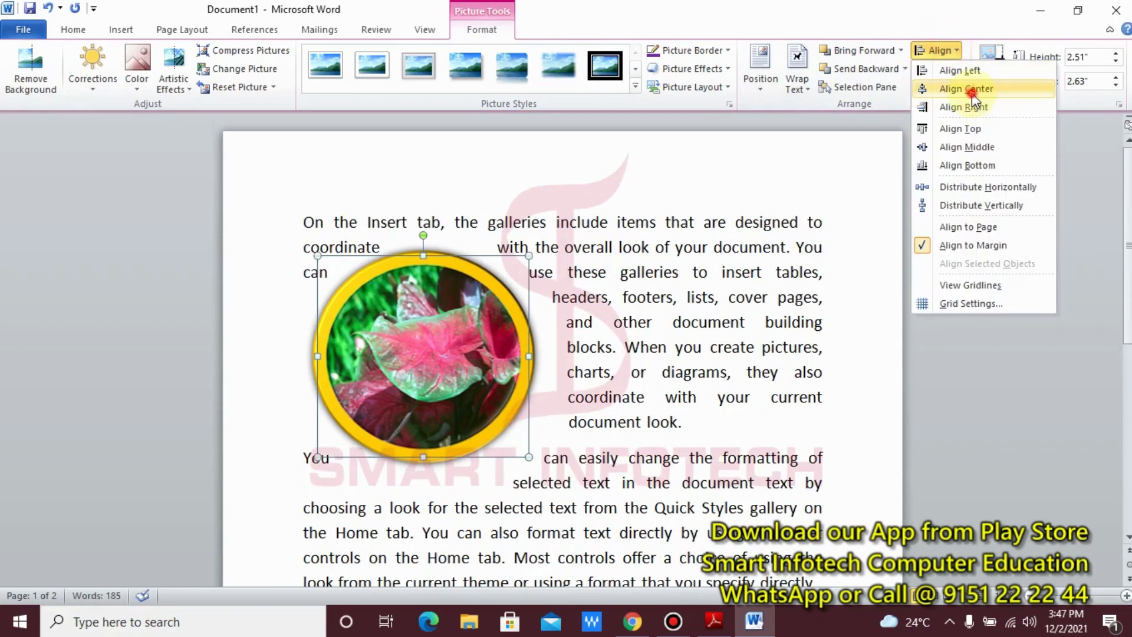
{"action": "left_click", "coordinate": [972, 91]}
Align the yellow-bordered picture to the right margin and to the top margin.
{"action": "left_click", "coordinate": [941, 50]}
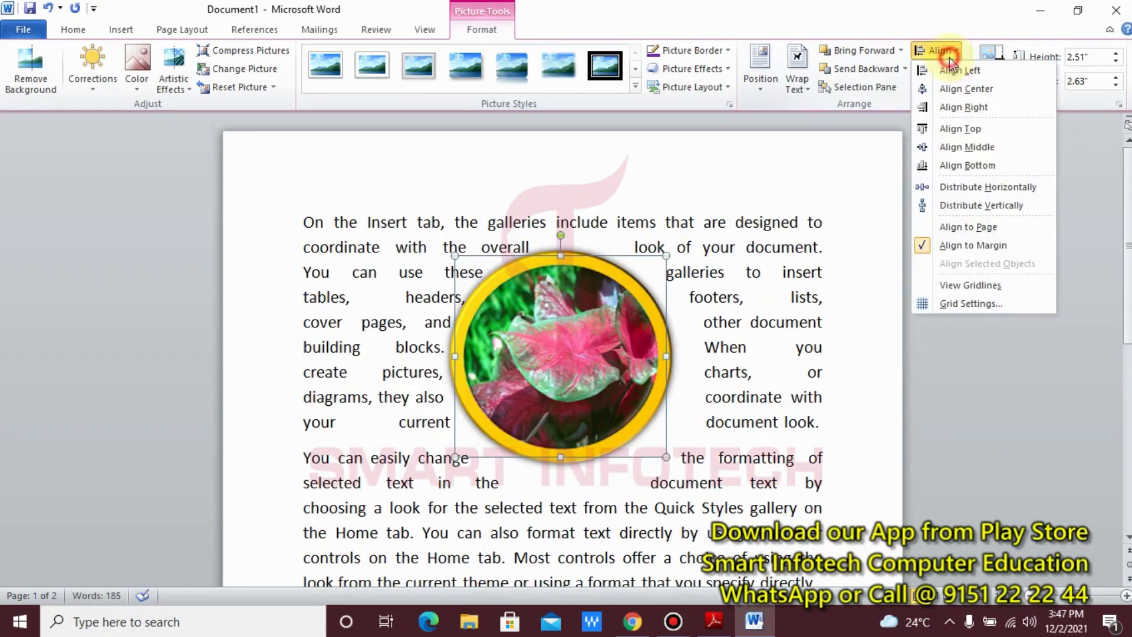
{"action": "left_click", "coordinate": [962, 107]}
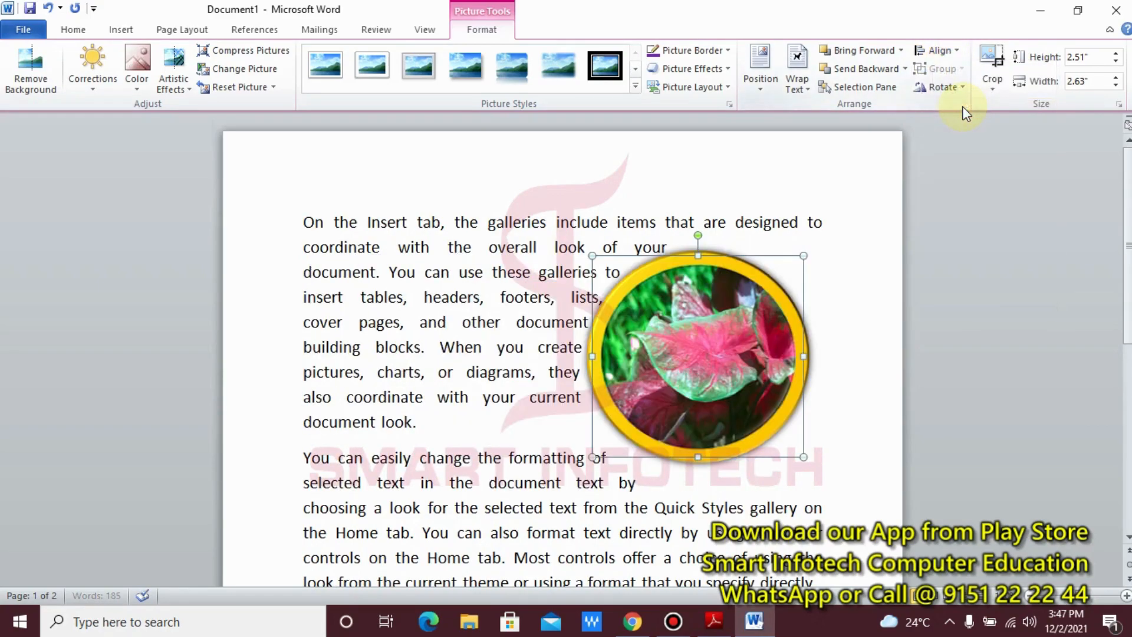
{"action": "left_click", "coordinate": [957, 52]}
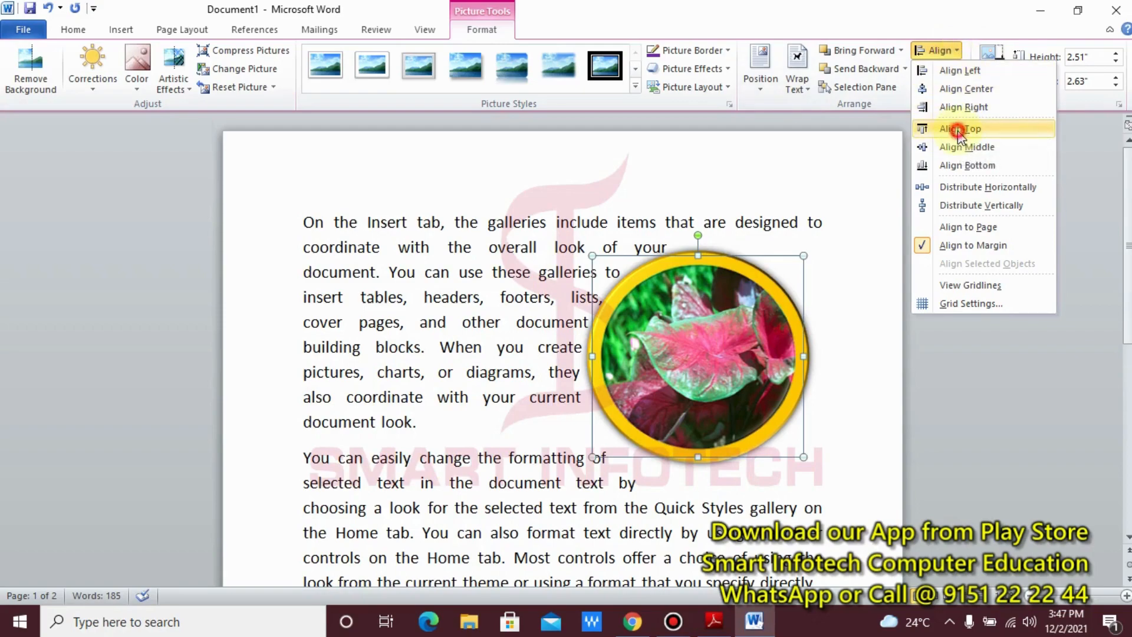
{"action": "left_click", "coordinate": [960, 129]}
{"action": "left_click", "coordinate": [942, 50]}
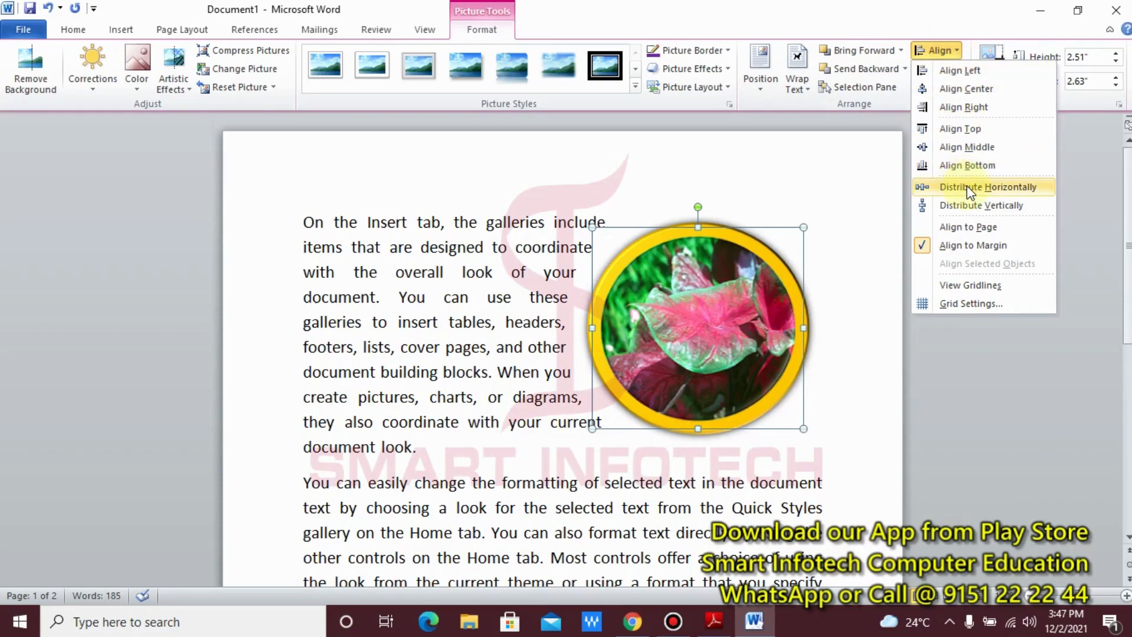
{"action": "left_click", "coordinate": [986, 26]}
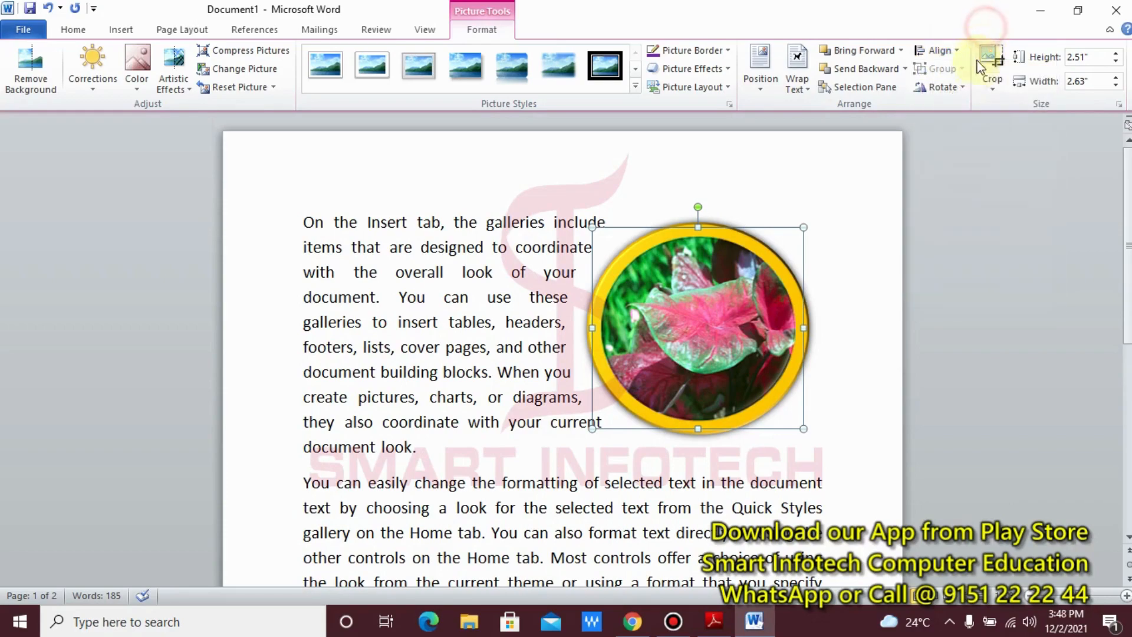
Duplicate the yellow-bordered picture and place the copy beside the original on its left, slightly higher.
{"action": "left_click", "coordinate": [451, 295]}
{"action": "left_click", "coordinate": [649, 291]}
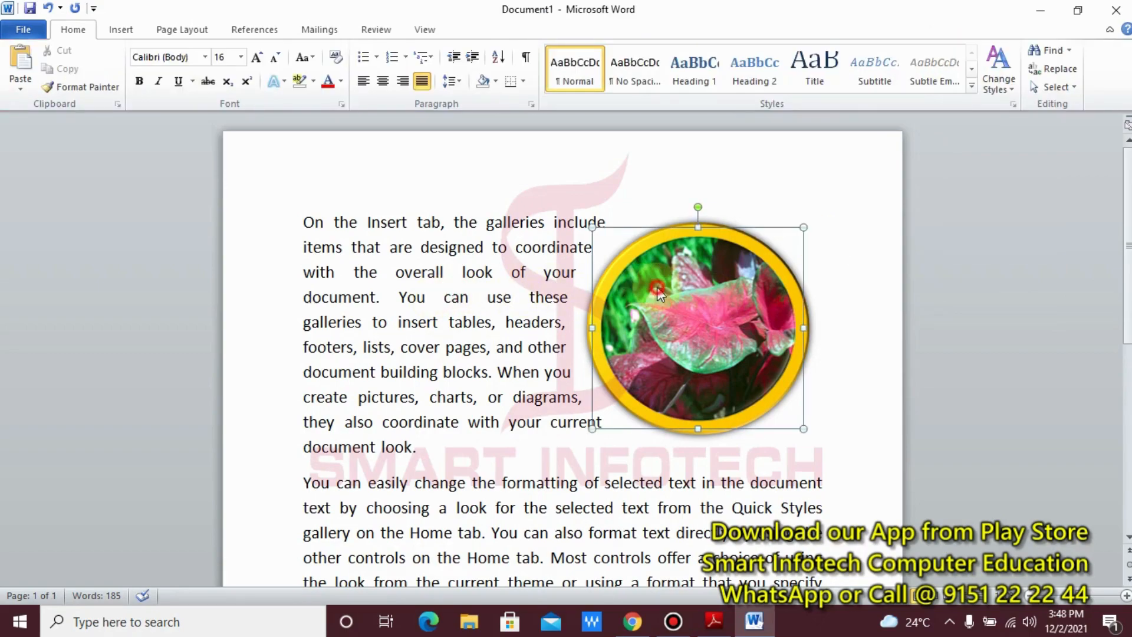
{"action": "left_click_drag", "start_coordinate": [665, 299], "coordinate": [423, 331]}
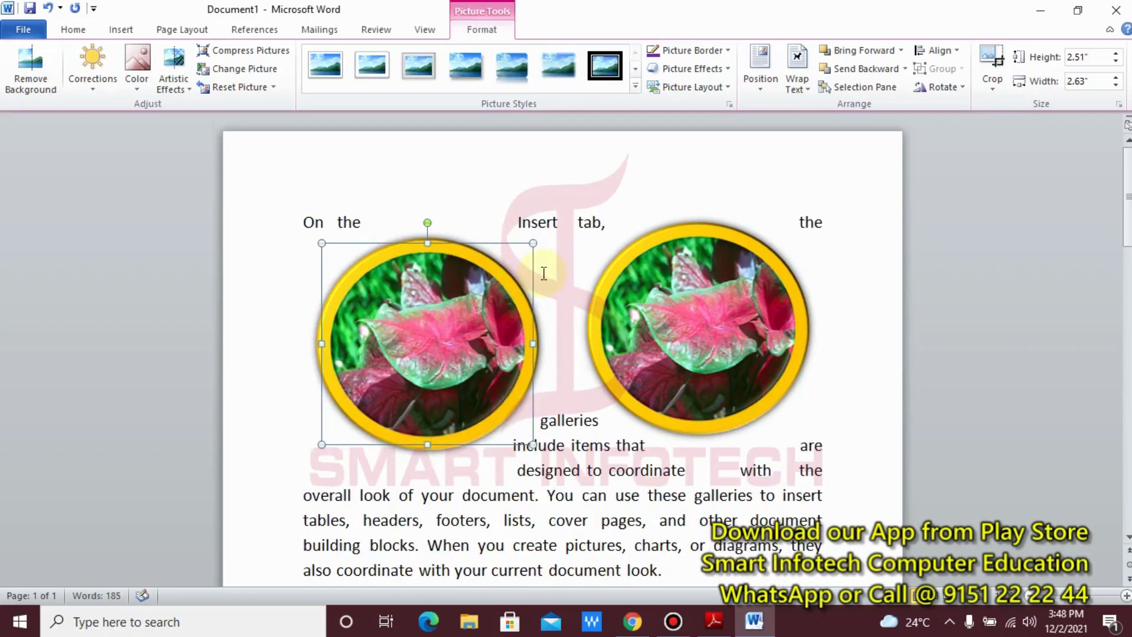
{"action": "left_click_drag", "start_coordinate": [502, 330], "coordinate": [508, 384]}
{"action": "left_click_drag", "start_coordinate": [531, 341], "coordinate": [487, 301]}
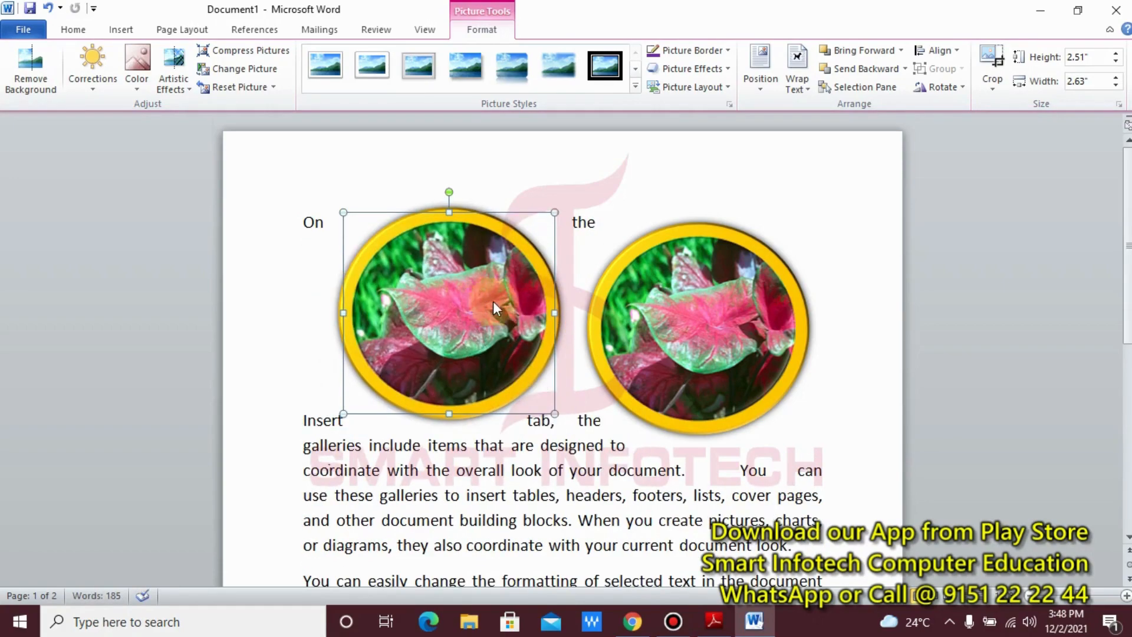
Group the two yellow-bordered pictures and move the group slightly up and to the left.
{"action": "left_click", "coordinate": [666, 285], "text": "shift"}
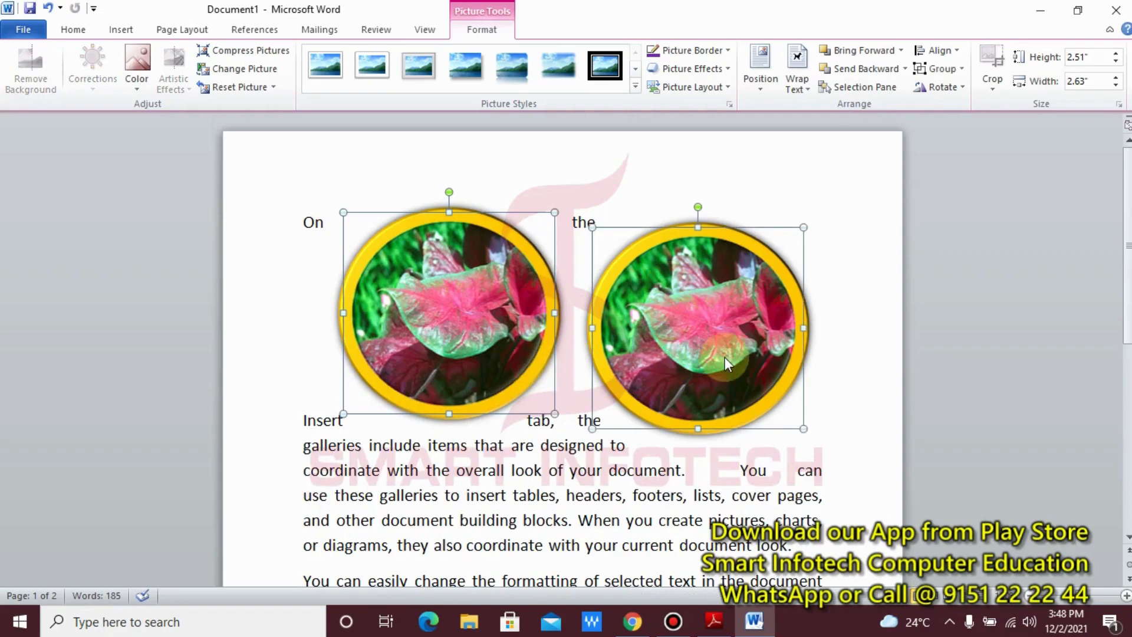
{"action": "left_click", "coordinate": [942, 69]}
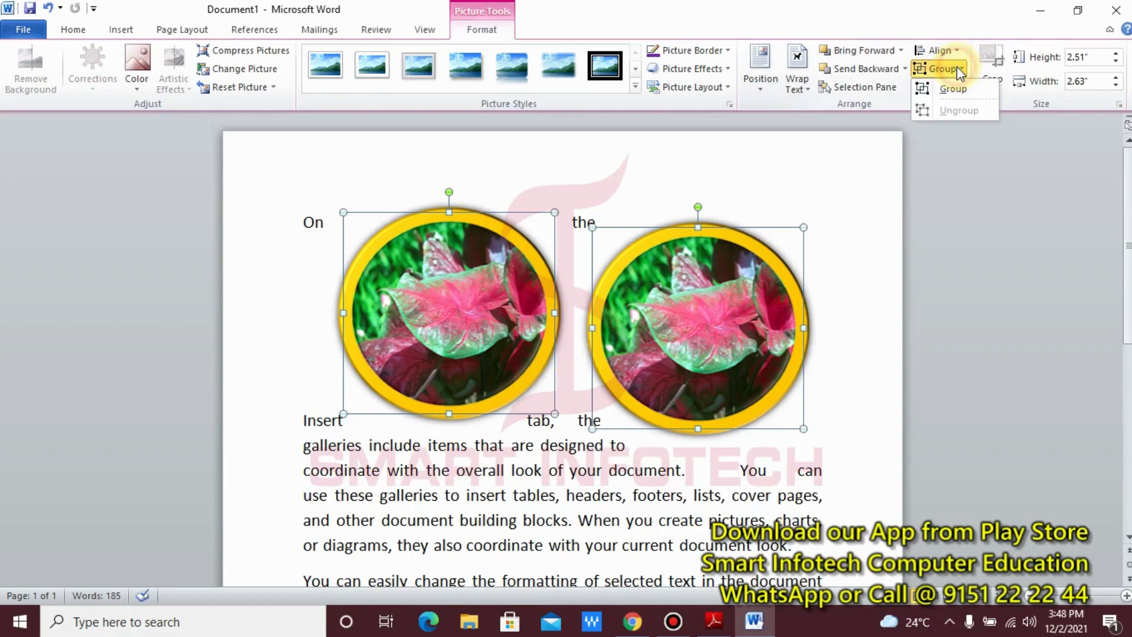
{"action": "left_click", "coordinate": [954, 88]}
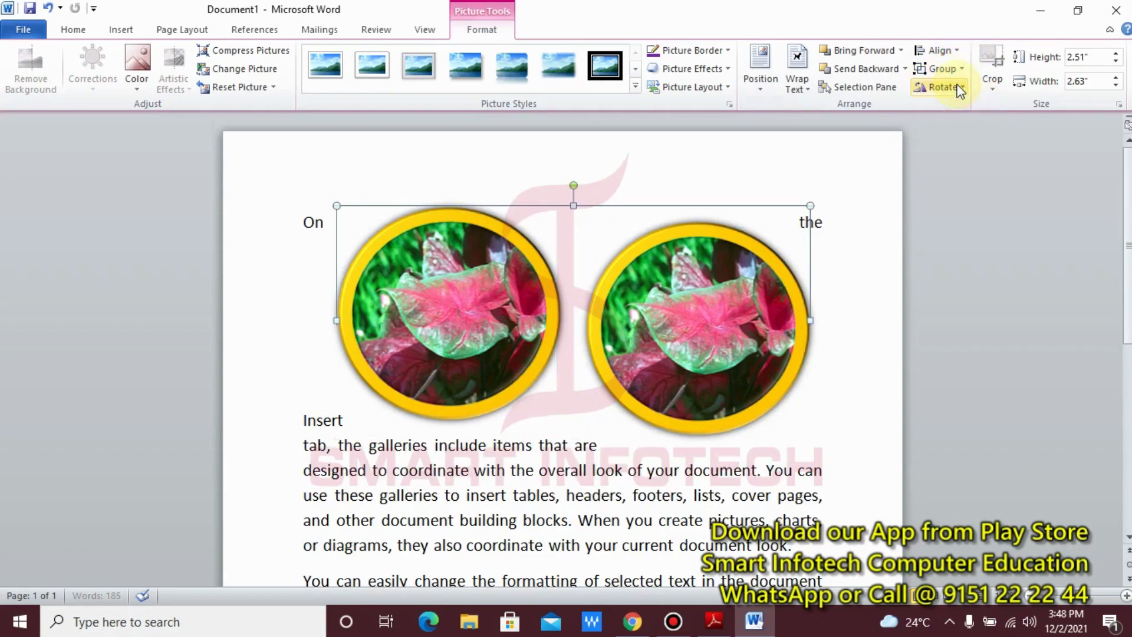
{"action": "left_click", "coordinate": [603, 546]}
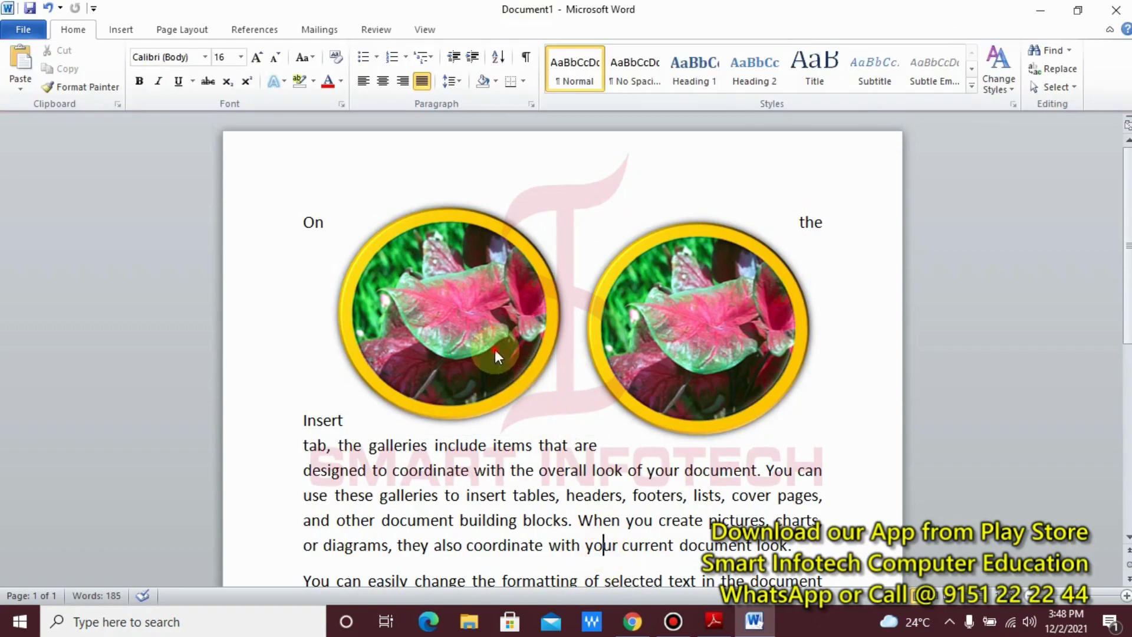
{"action": "left_click", "coordinate": [695, 349]}
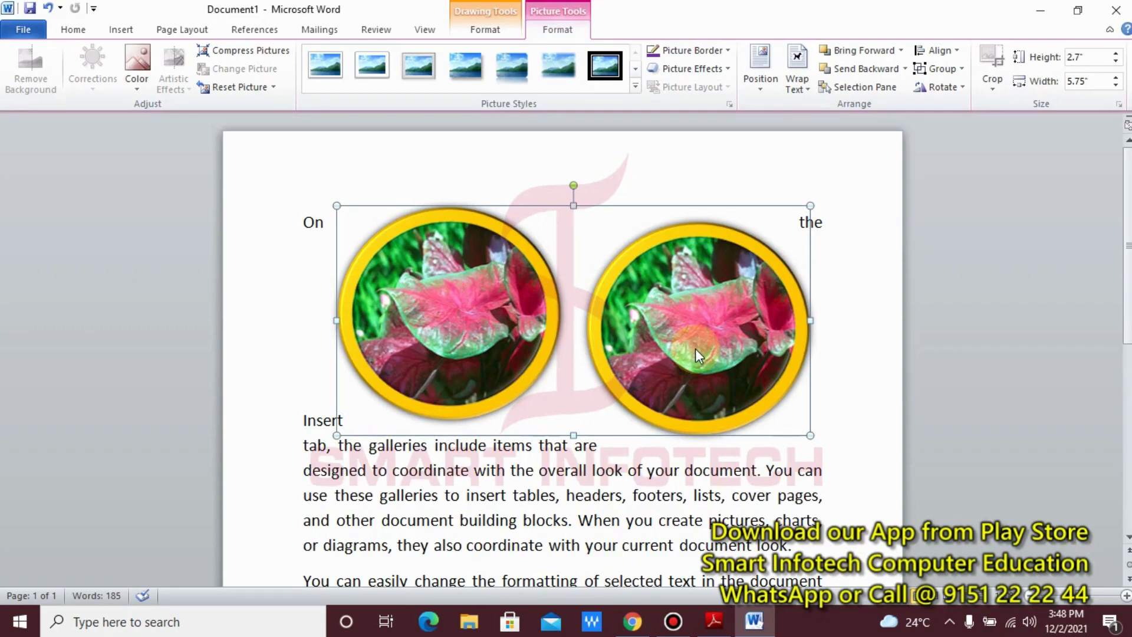
{"action": "mouse_move", "coordinate": [695, 349]}
{"action": "left_mouse_down"}
{"action": "mouse_move", "coordinate": [674, 419]}
{"action": "mouse_move", "coordinate": [632, 369]}
{"action": "mouse_move", "coordinate": [680, 345]}
{"action": "left_mouse_up"}
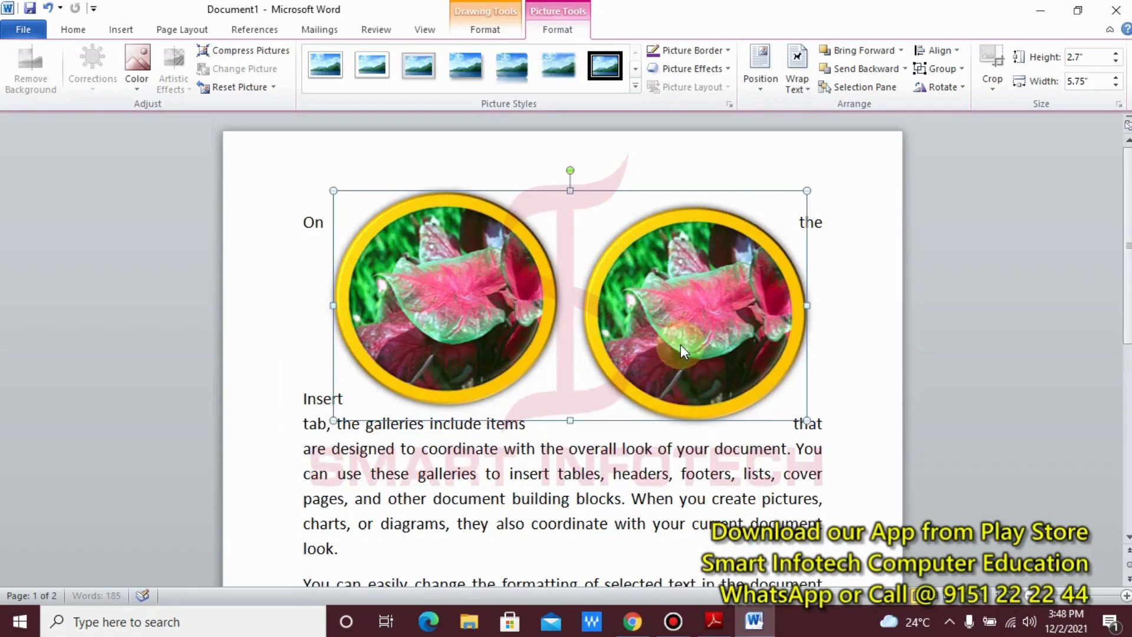
Ungroup the two yellow-bordered pictures and delete the left one.
{"action": "left_click", "coordinate": [943, 69]}
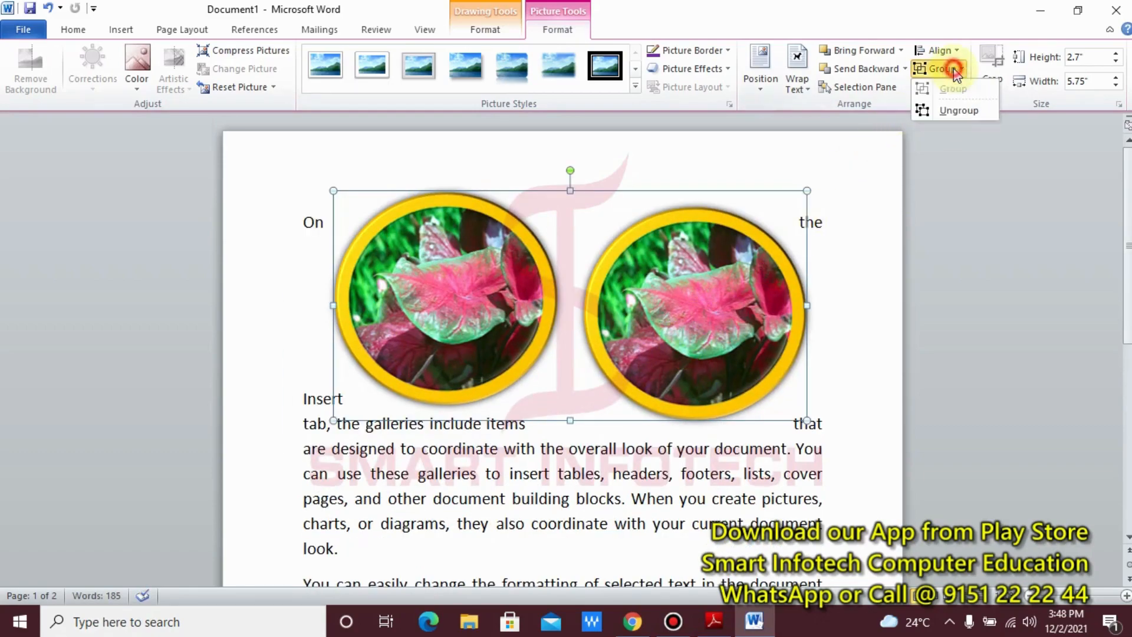
{"action": "left_click", "coordinate": [964, 112]}
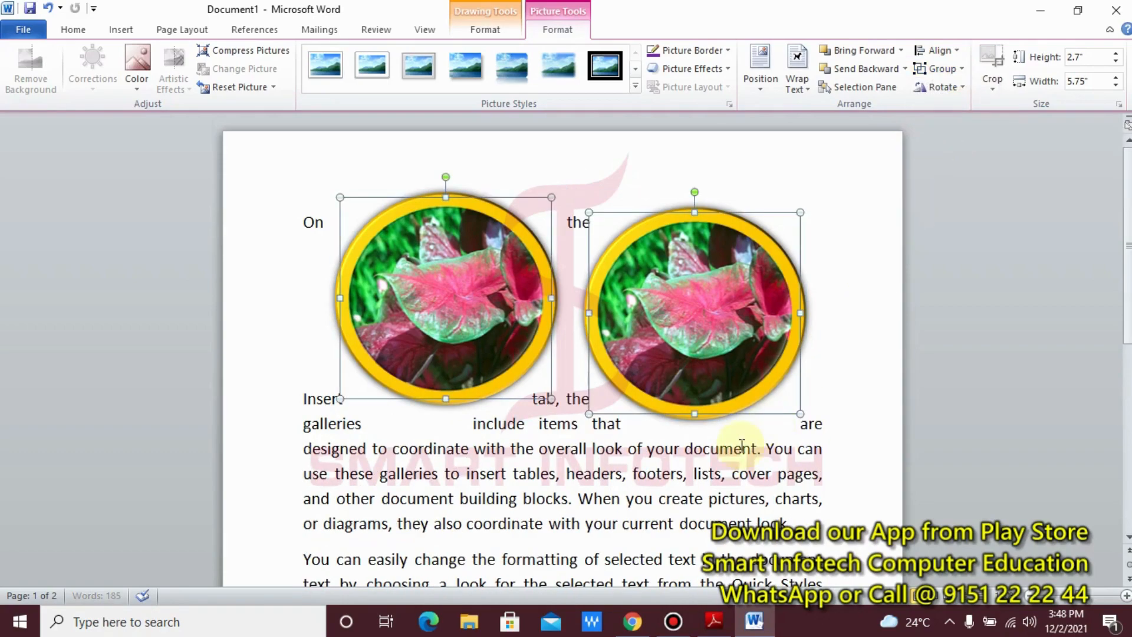
{"action": "left_click", "coordinate": [431, 303]}
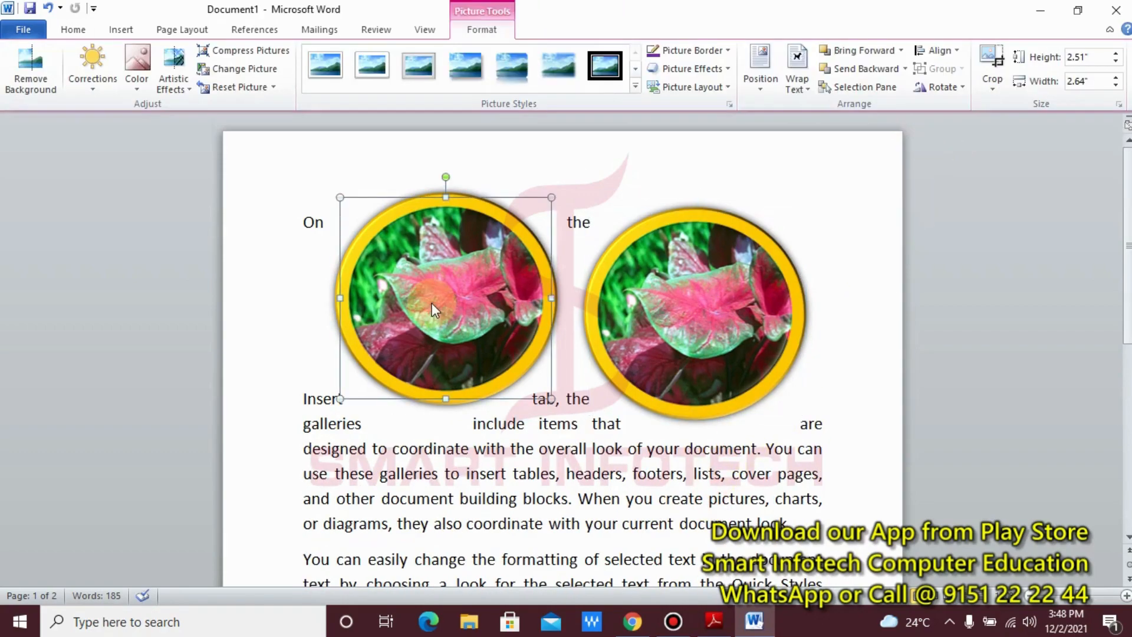
{"action": "key", "text": "Delete"}
Apply the grey bevelled rectangular frame style to the remaining picture and move it left to the middle of the first paragraph.
{"action": "left_click", "coordinate": [679, 277]}
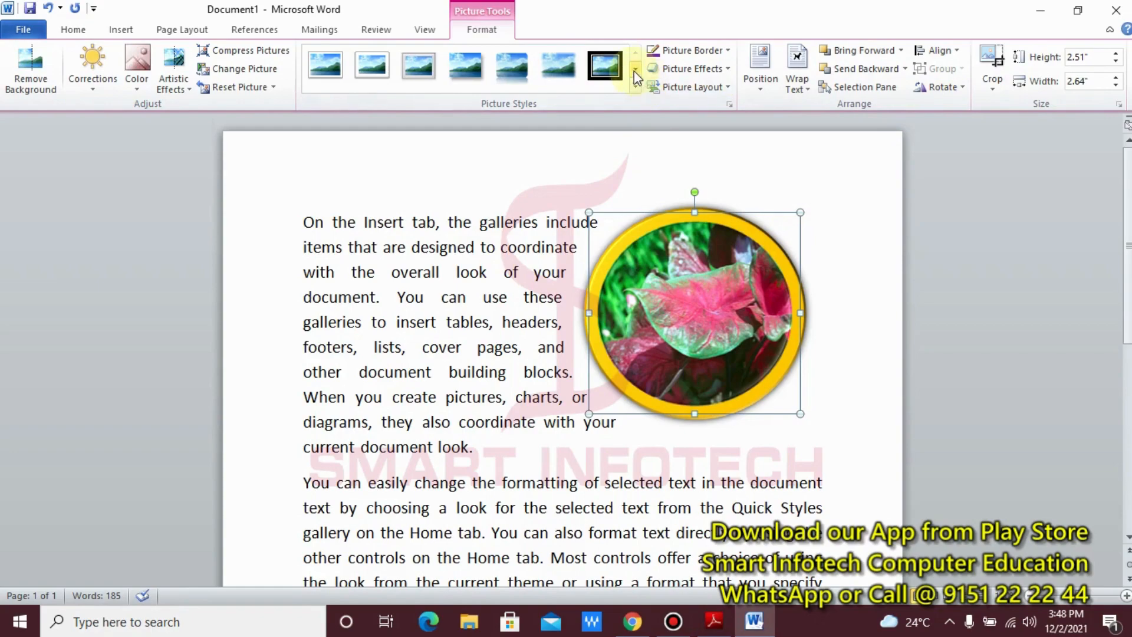
{"action": "left_click", "coordinate": [419, 71]}
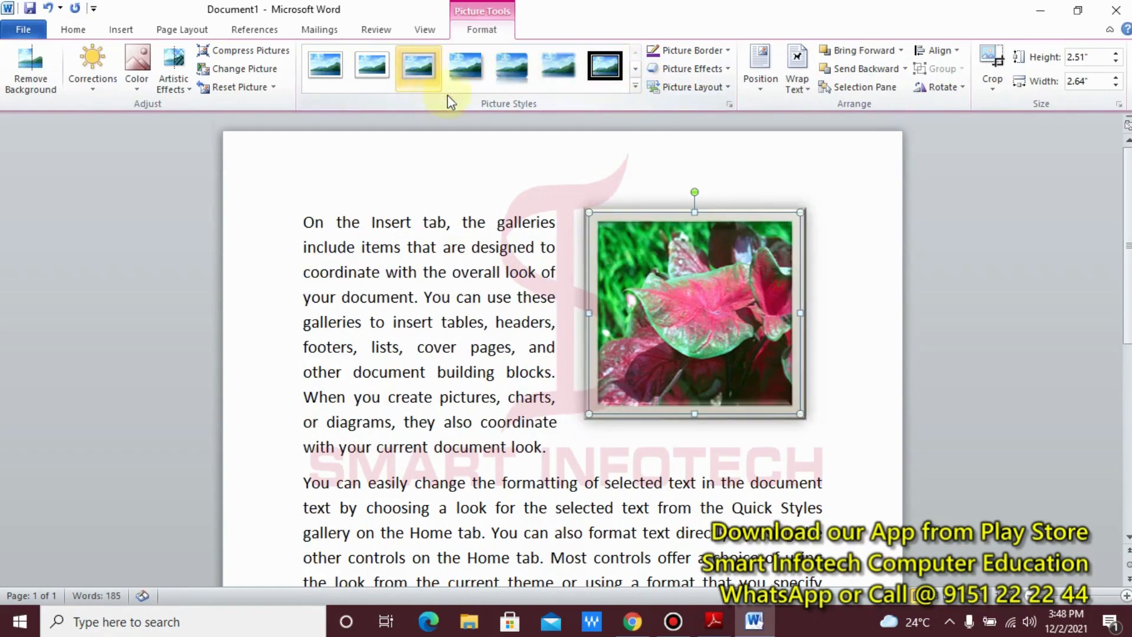
{"action": "left_click_drag", "start_coordinate": [707, 314], "coordinate": [551, 322]}
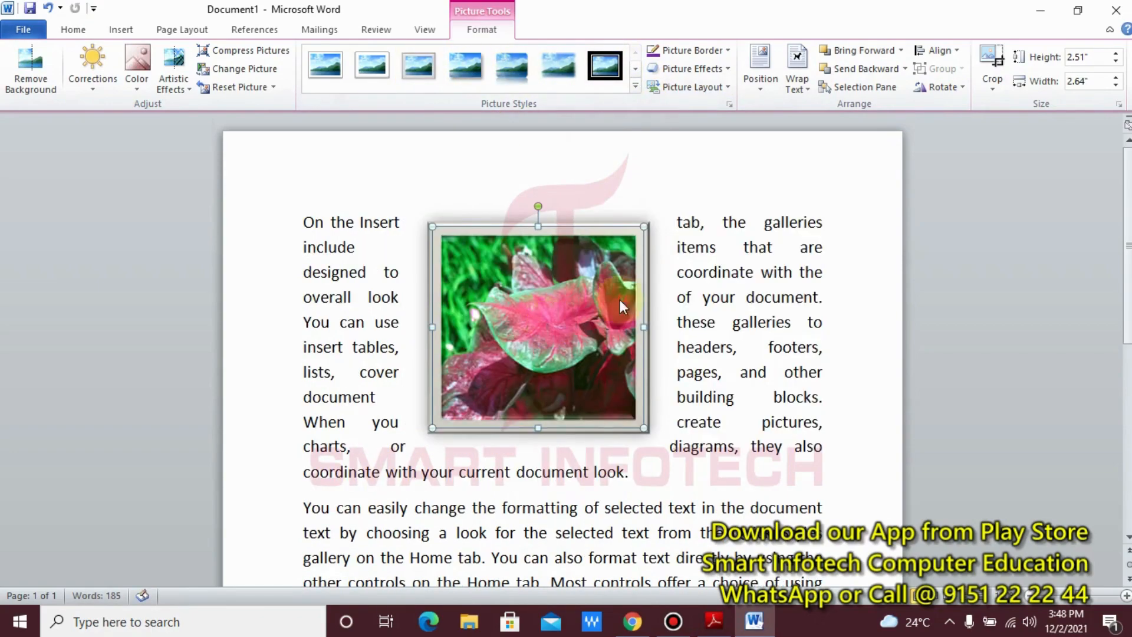
{"action": "left_click", "coordinate": [943, 87]}
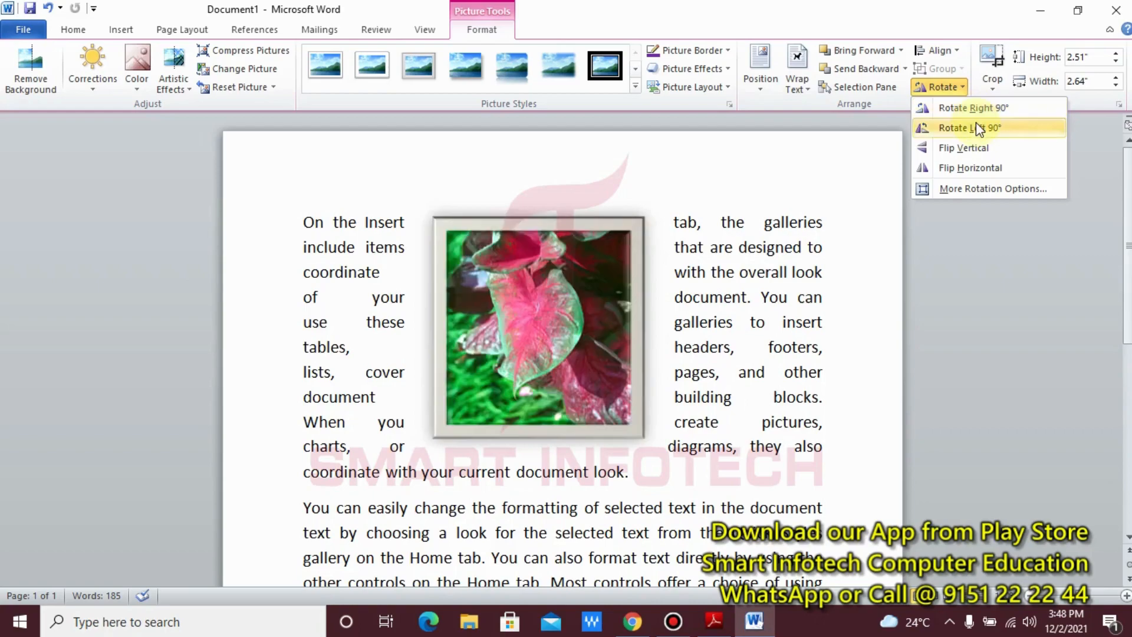
{"action": "left_click", "coordinate": [748, 320]}
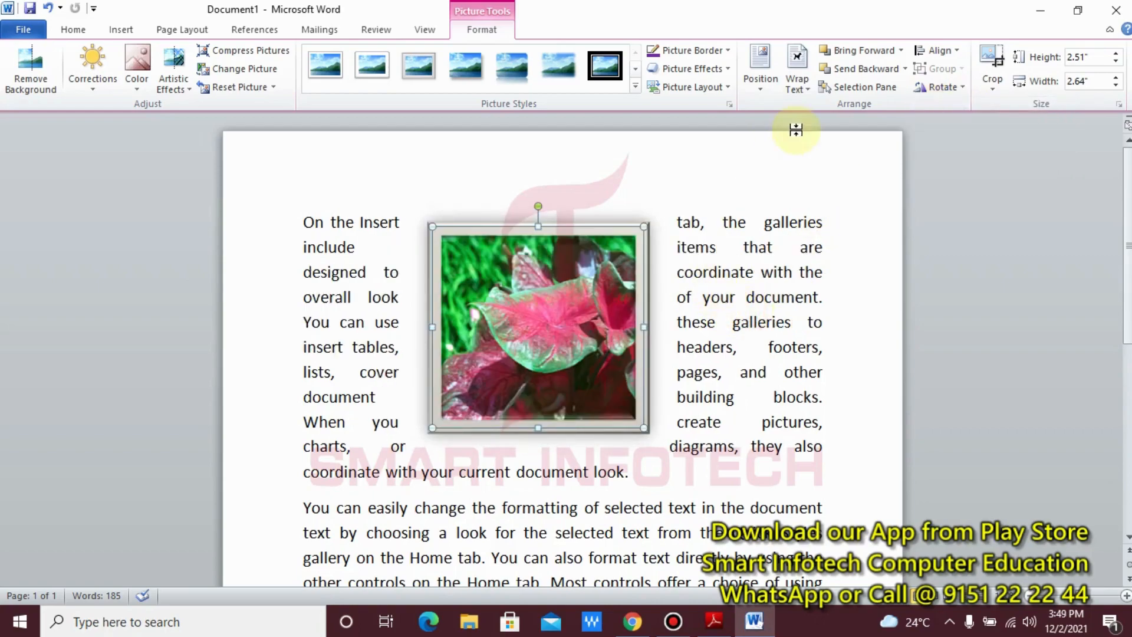
Crop the right side of the picture to a width of about 1.55".
{"action": "left_click", "coordinate": [996, 90]}
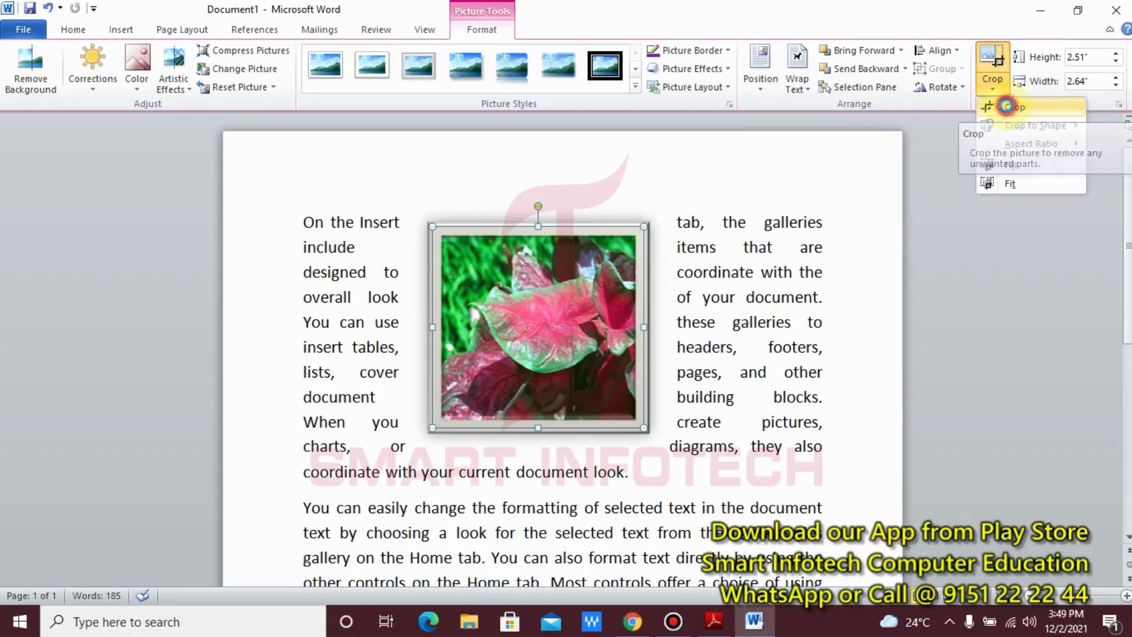
{"action": "left_click", "coordinate": [1006, 106]}
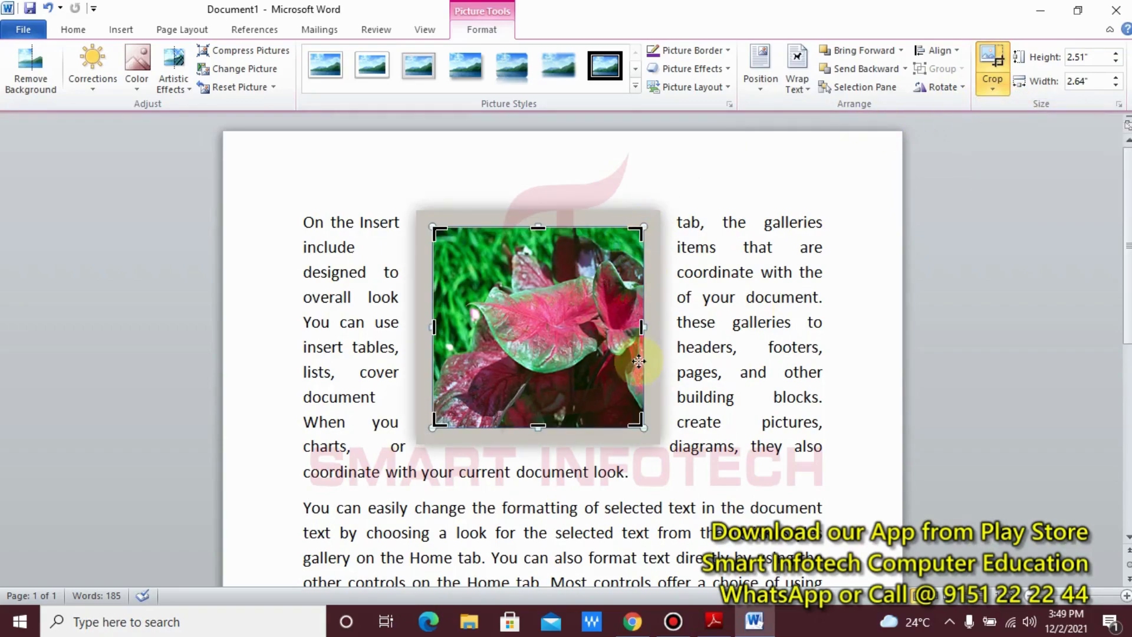
{"action": "left_click_drag", "start_coordinate": [643, 327], "coordinate": [555, 326]}
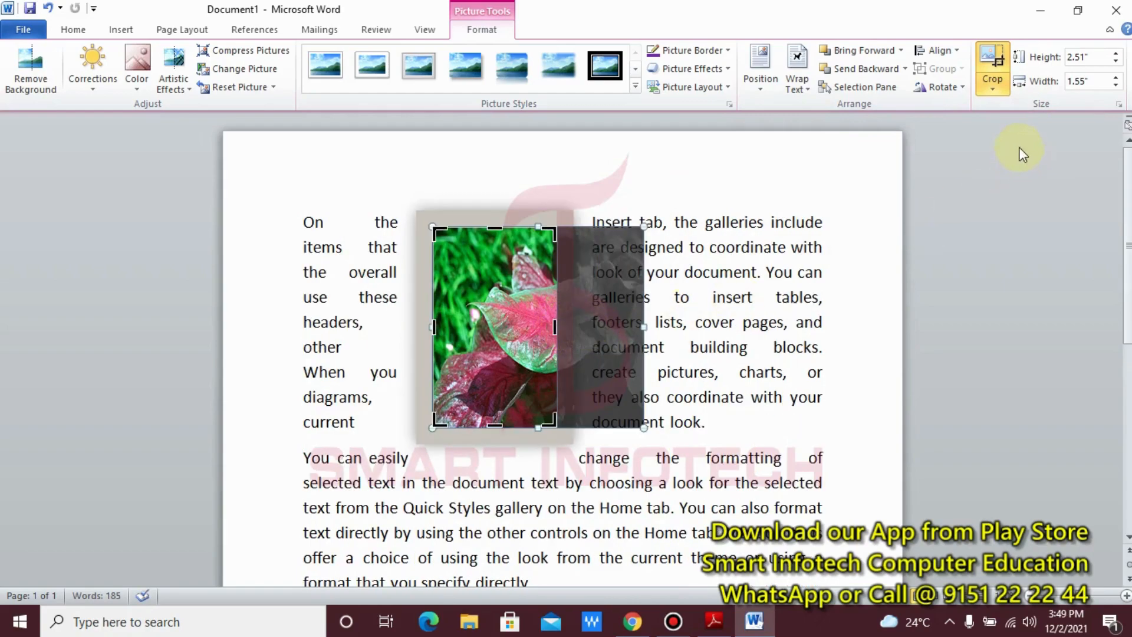
{"action": "left_click", "coordinate": [997, 56]}
{"action": "left_click", "coordinate": [996, 56]}
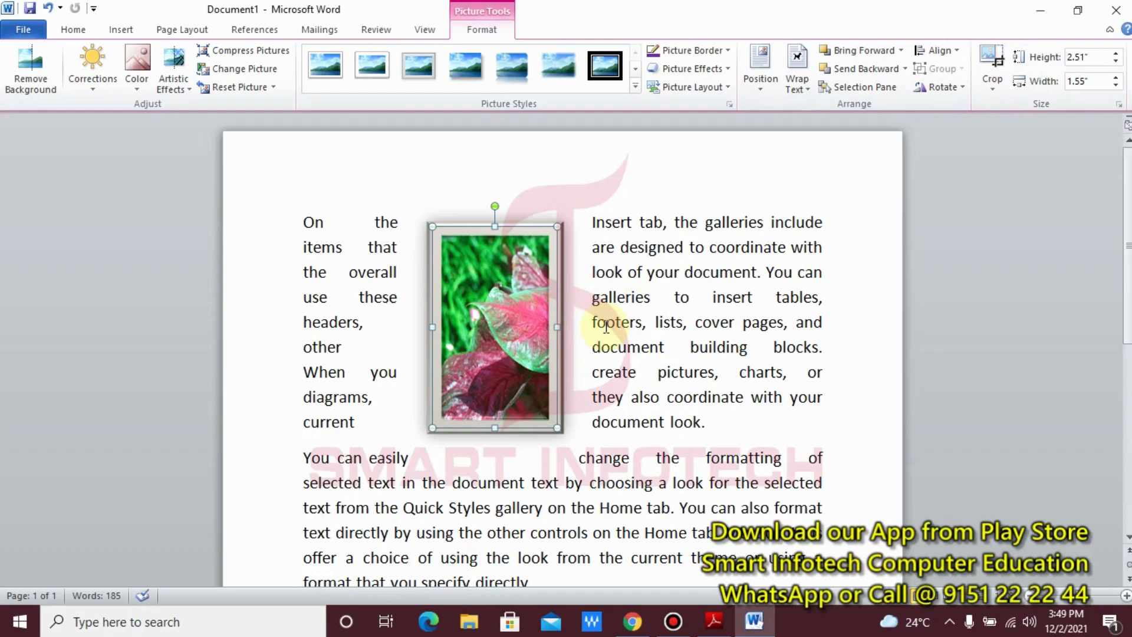
Undo the crop, leave crop mode and reselect the picture.
{"action": "key", "text": "ctrl+z"}
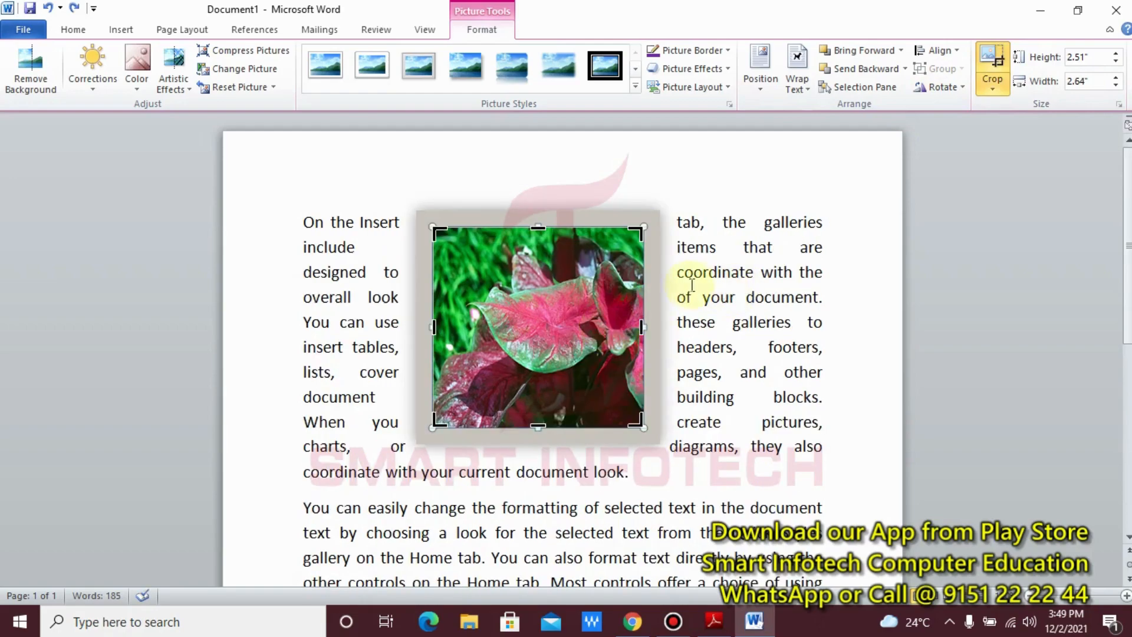
{"action": "left_click", "coordinate": [719, 292]}
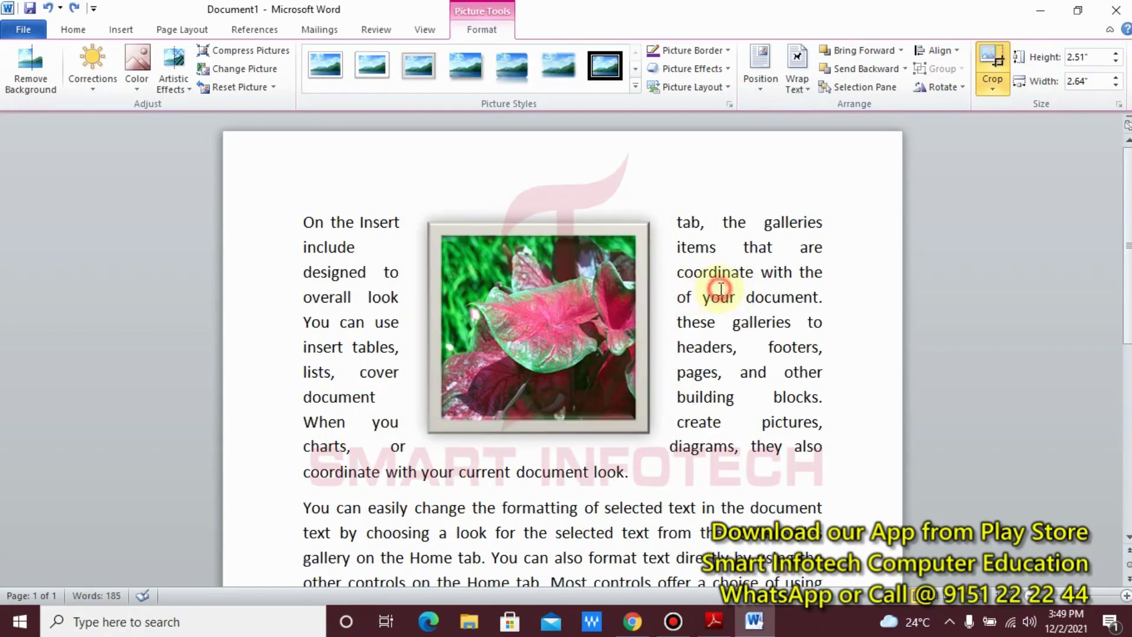
{"action": "left_click", "coordinate": [524, 296]}
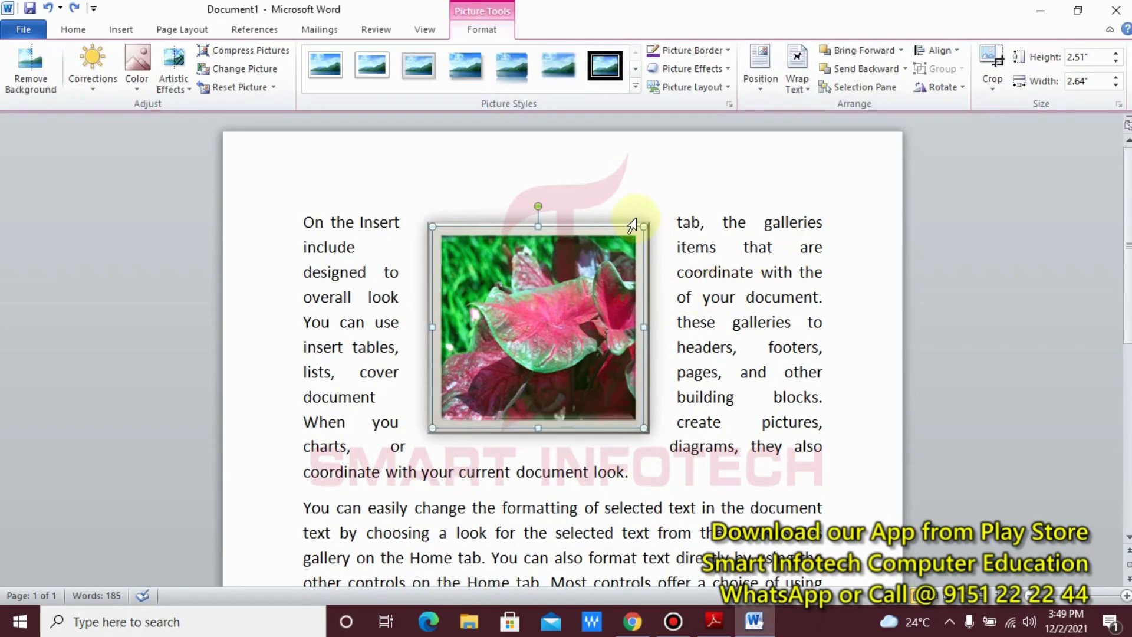
Enlarge the picture proportionally, raising its height to 2.8" and then its width to 3.2".
{"action": "left_click", "coordinate": [1116, 54]}
{"action": "left_click", "coordinate": [1116, 54]}
{"action": "left_click", "coordinate": [1117, 54]}
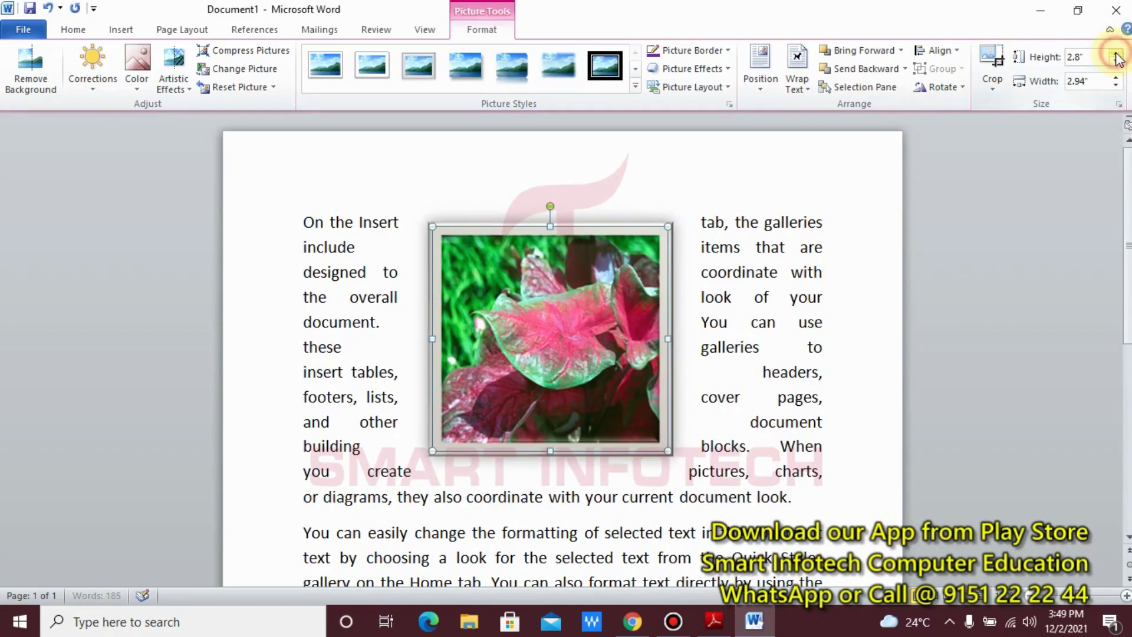
{"action": "left_click", "coordinate": [1117, 77]}
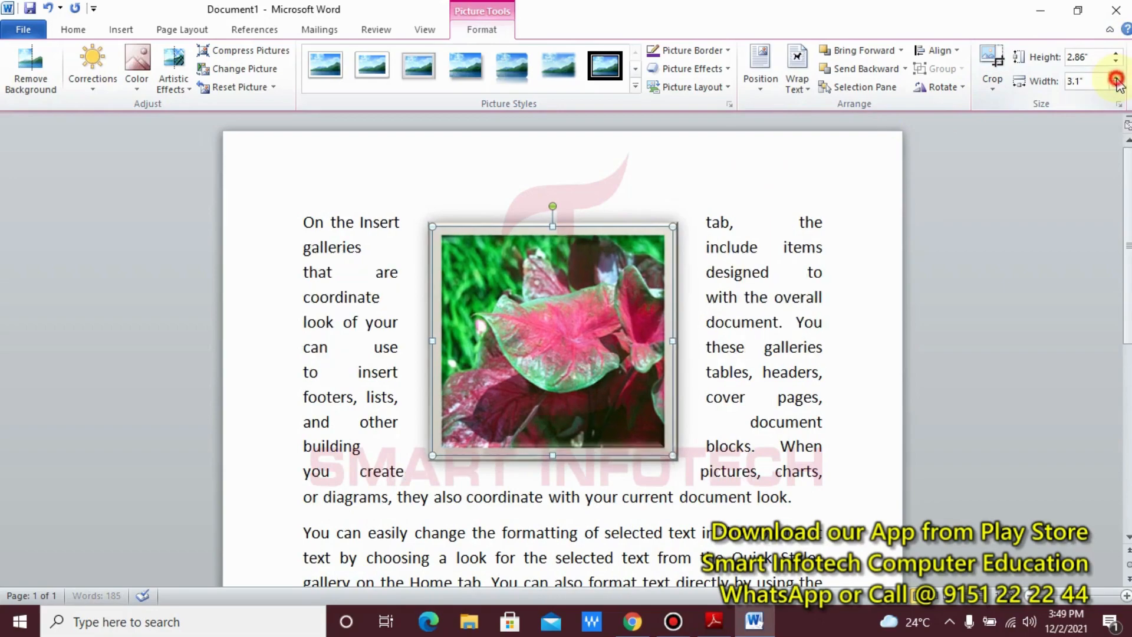
{"action": "left_click", "coordinate": [1116, 78]}
{"action": "left_click", "coordinate": [1116, 77]}
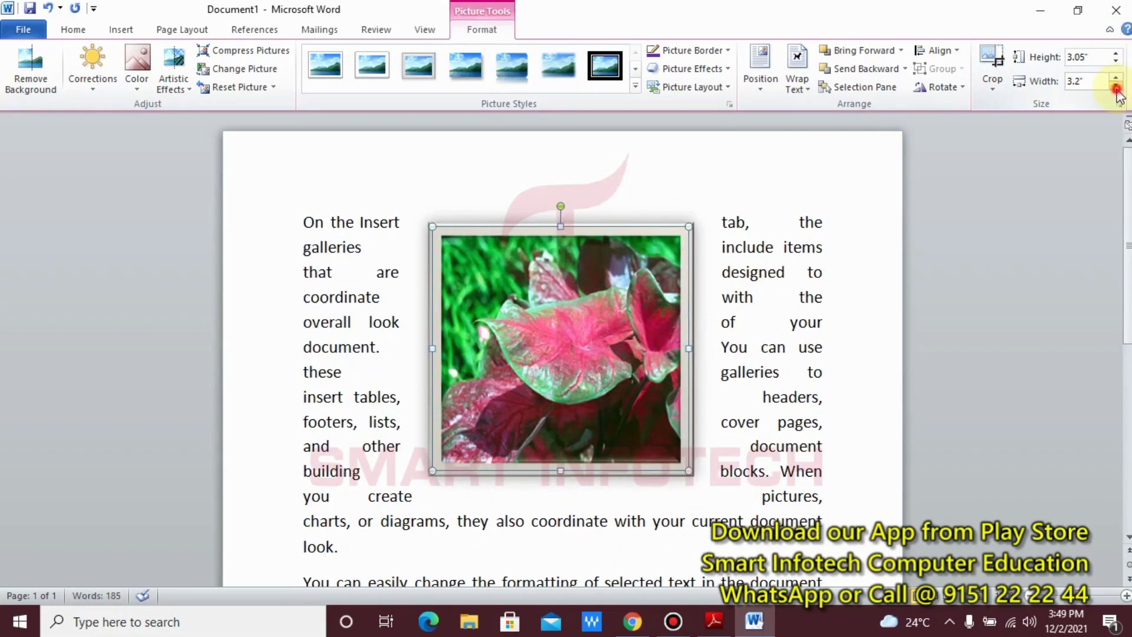
Reduce the picture's width to 2.8", keeping its proportions.
{"action": "left_click", "coordinate": [1116, 88]}
{"action": "left_click", "coordinate": [1116, 88]}
{"action": "left_click", "coordinate": [1116, 87]}
{"action": "left_click", "coordinate": [1116, 87]}
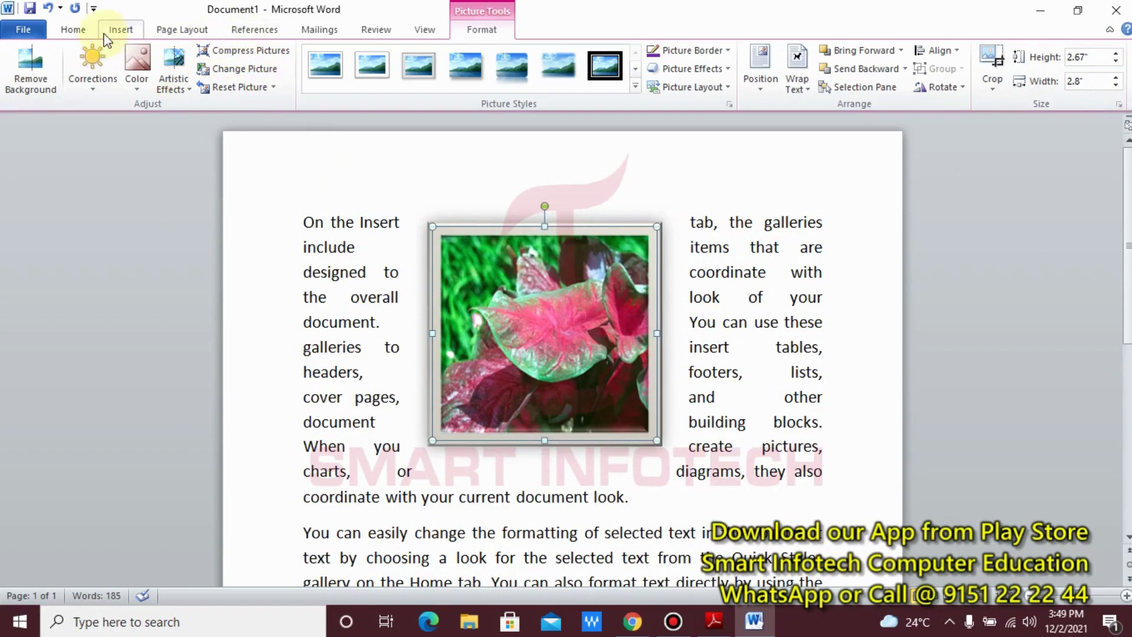
{"action": "left_click", "coordinate": [121, 29]}
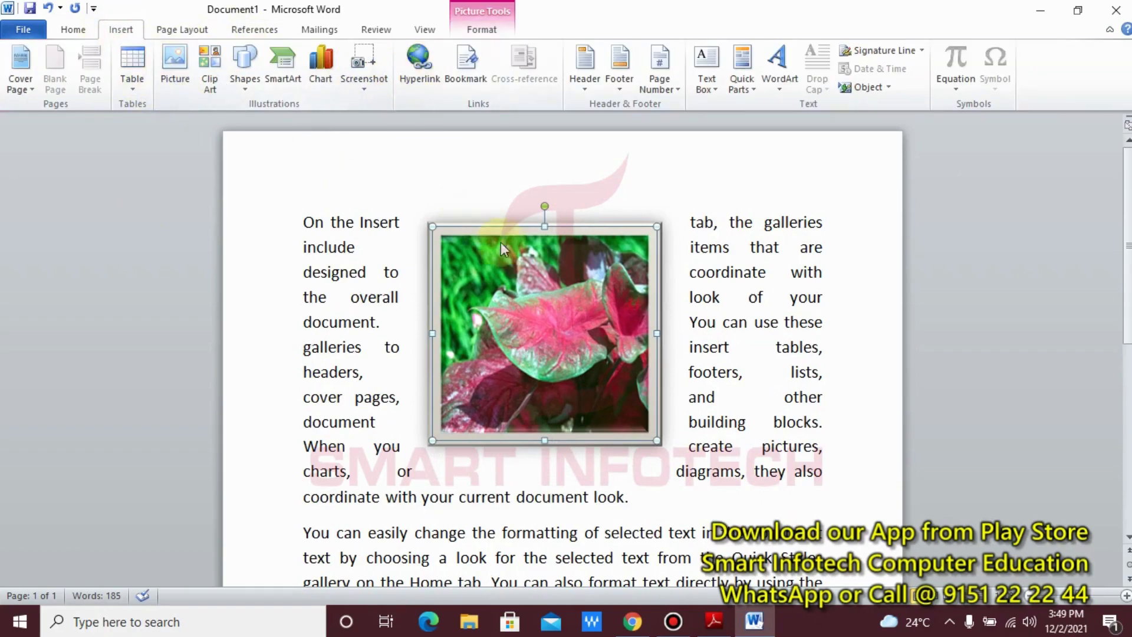
{"action": "left_click", "coordinate": [482, 30]}
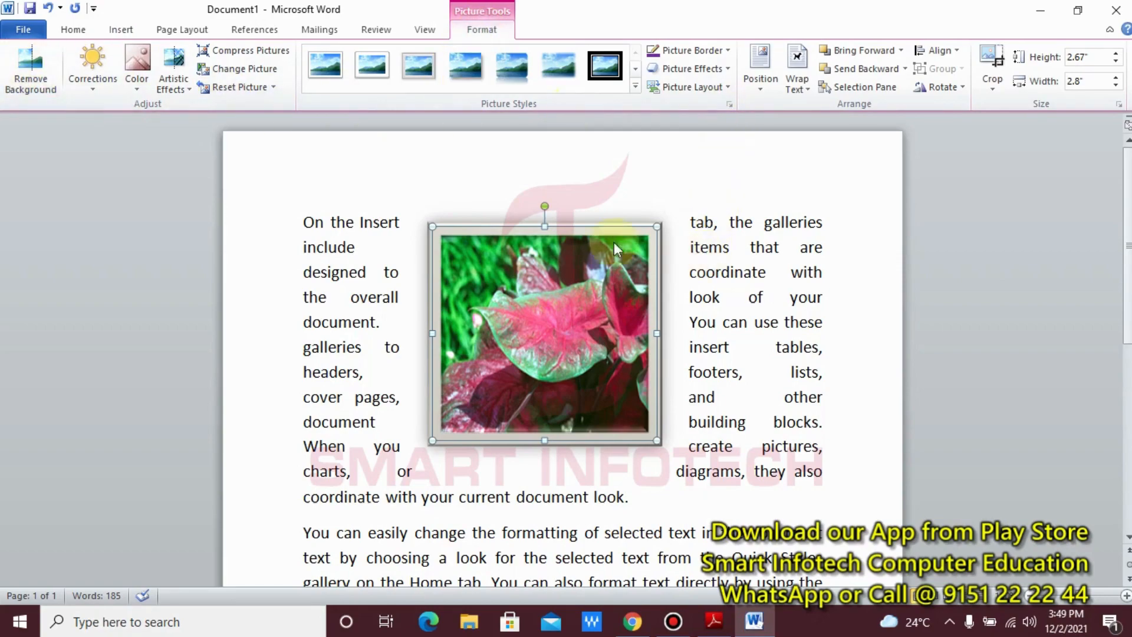
{"action": "left_click", "coordinate": [120, 29]}
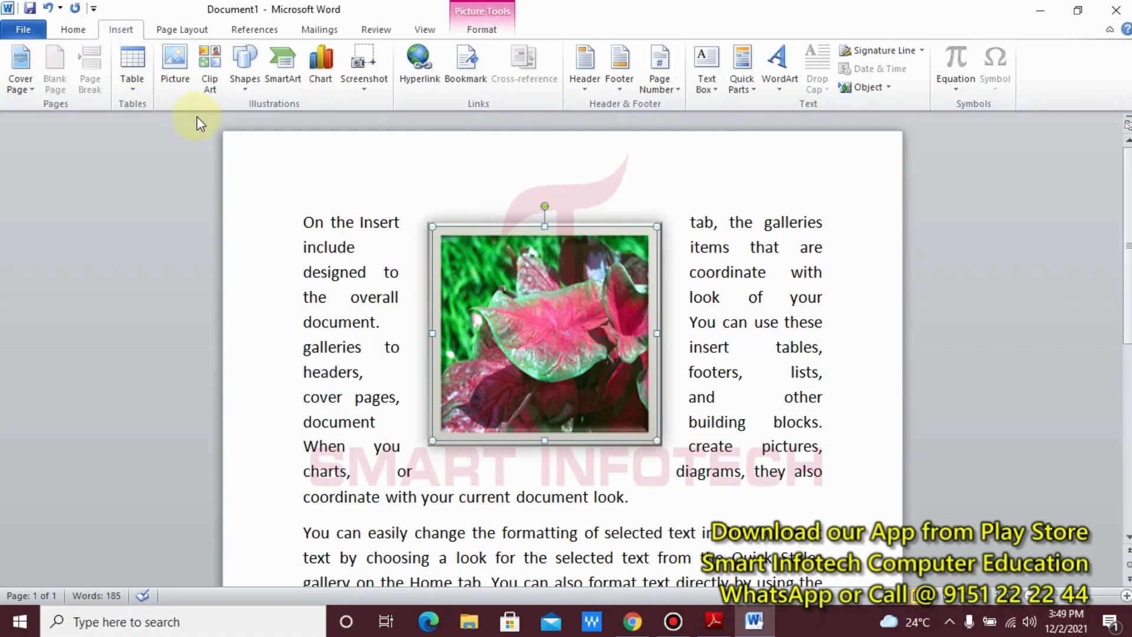